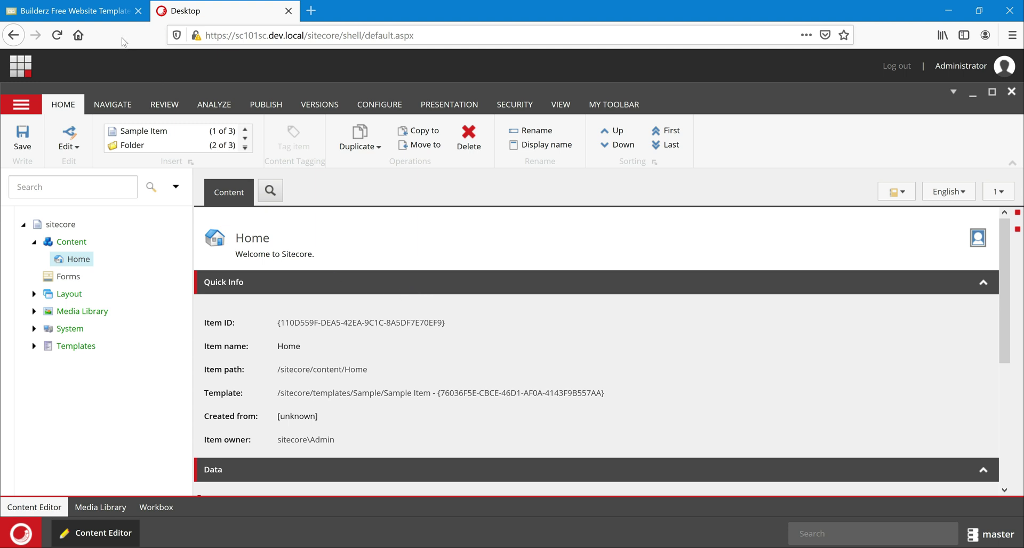
Review the Builderz template page on the Free CSS site and look through its live demo.
{"action": "left_click", "coordinate": [100, 17]}
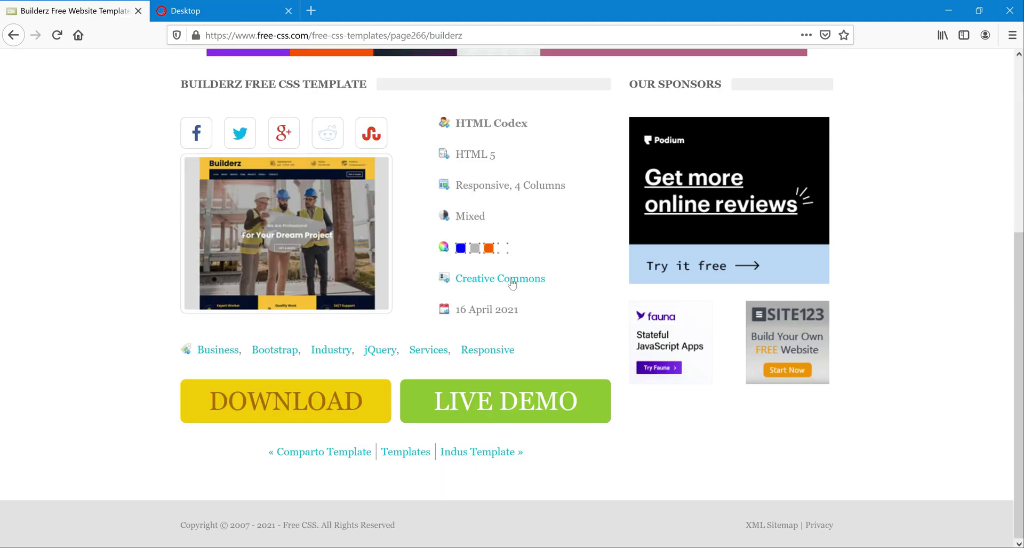
{"action": "scroll", "coordinate": [477, 288], "scroll_direction": "up", "scroll_amount": 5}
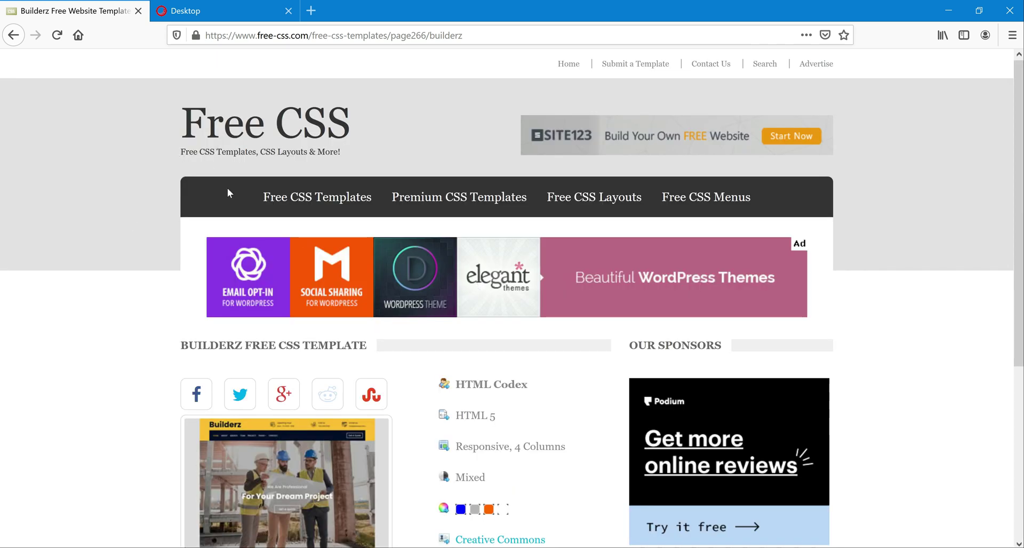
{"action": "scroll", "coordinate": [490, 278], "scroll_direction": "down", "scroll_amount": 4}
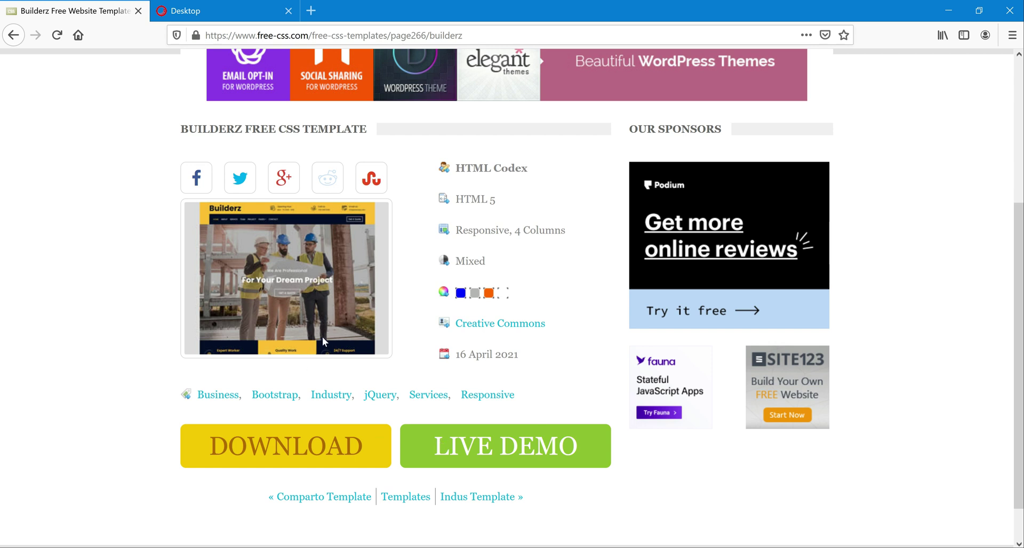
{"action": "left_click", "coordinate": [507, 458]}
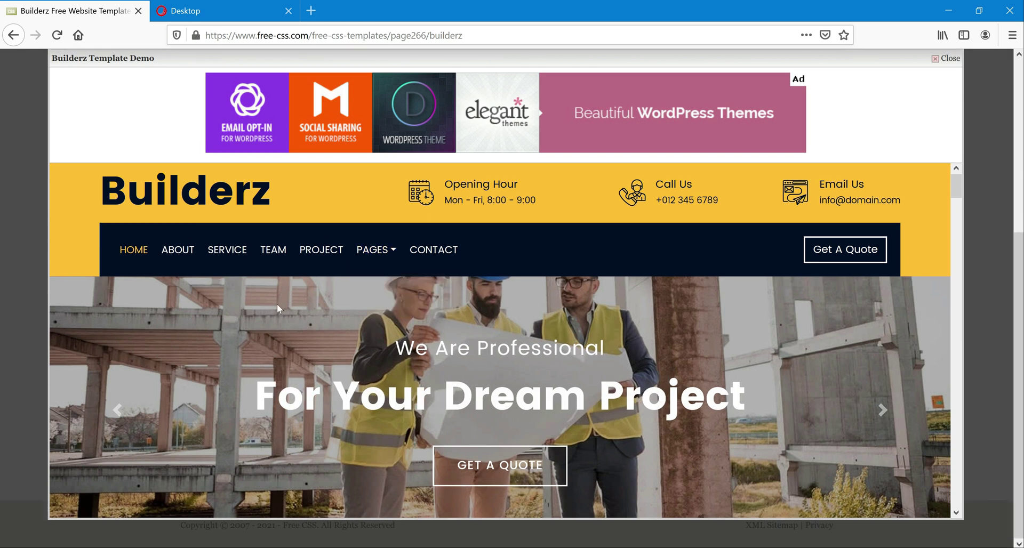
{"action": "scroll", "coordinate": [660, 297], "scroll_direction": "down", "scroll_amount": 10}
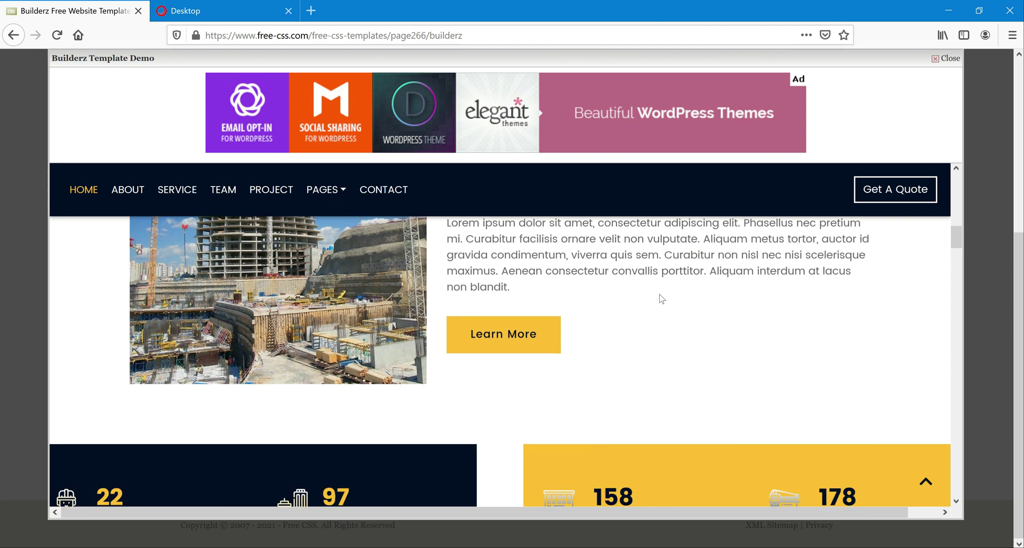
{"action": "scroll", "coordinate": [659, 293], "scroll_direction": "up", "scroll_amount": 5}
{"action": "scroll", "coordinate": [659, 293], "scroll_direction": "up", "scroll_amount": 5}
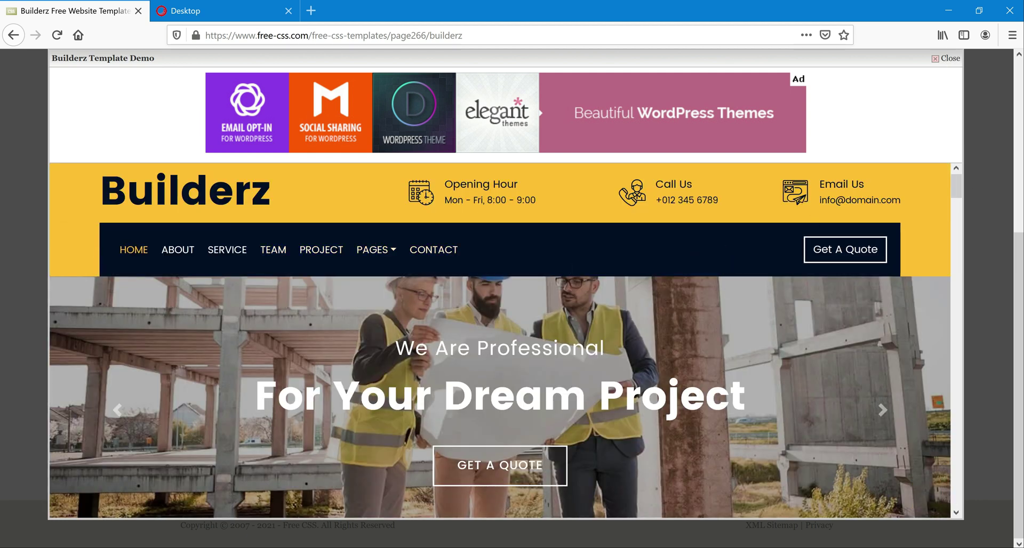
{"action": "left_click", "coordinate": [944, 58]}
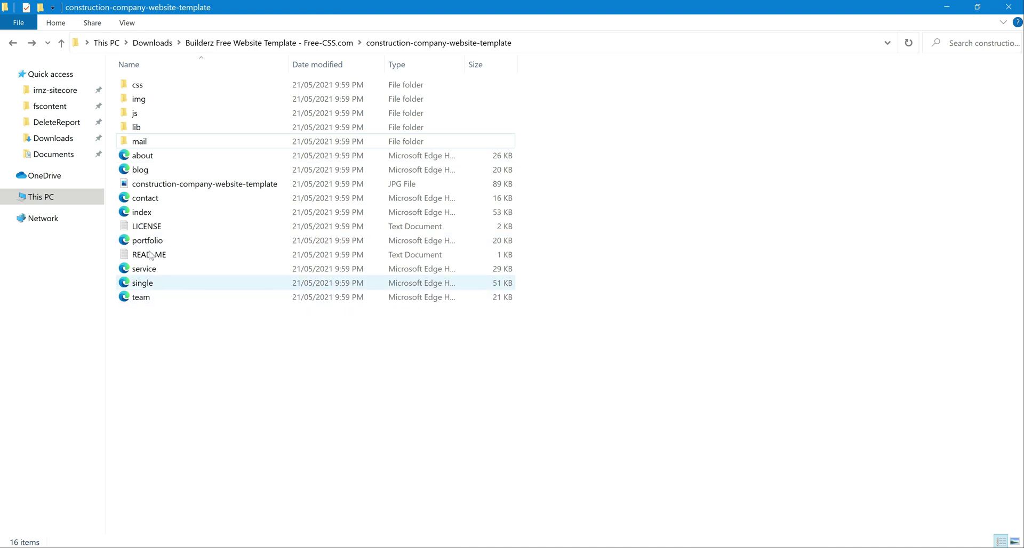
Open the index page from the downloaded construction-company-website-template folder and examine its homepage sections in the browser.
{"action": "left_click", "coordinate": [142, 213]}
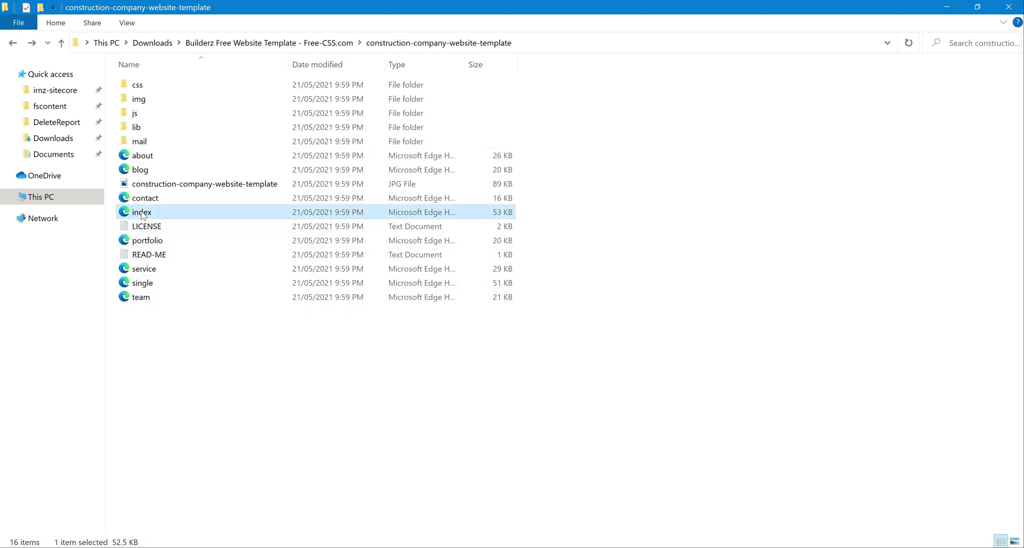
{"action": "double_click", "coordinate": [142, 213]}
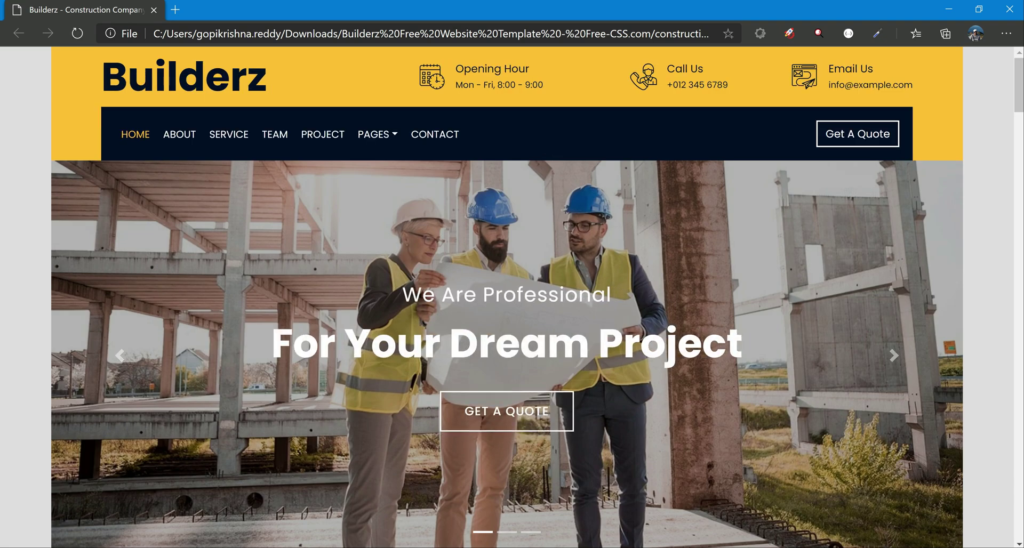
{"action": "scroll", "coordinate": [542, 144], "scroll_direction": "down", "scroll_amount": 15}
{"action": "scroll", "coordinate": [506, 320], "scroll_direction": "down", "scroll_amount": 12}
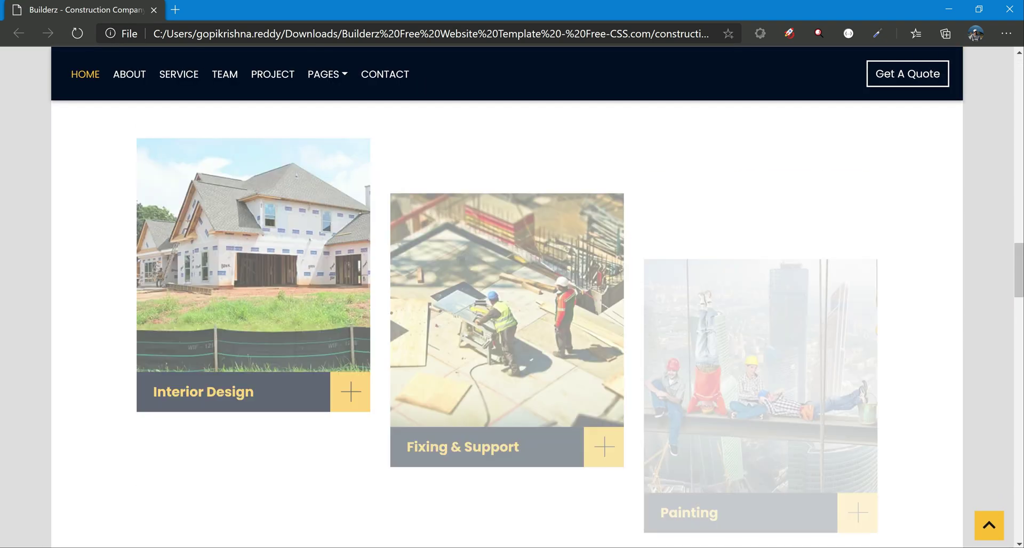
{"action": "scroll", "coordinate": [506, 319], "scroll_direction": "down", "scroll_amount": 15}
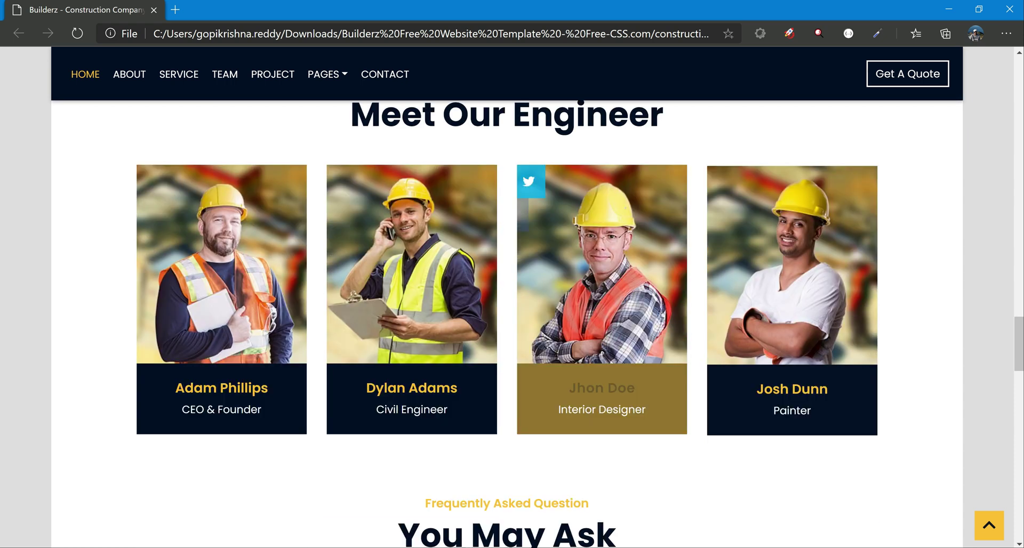
{"action": "key", "text": "Home"}
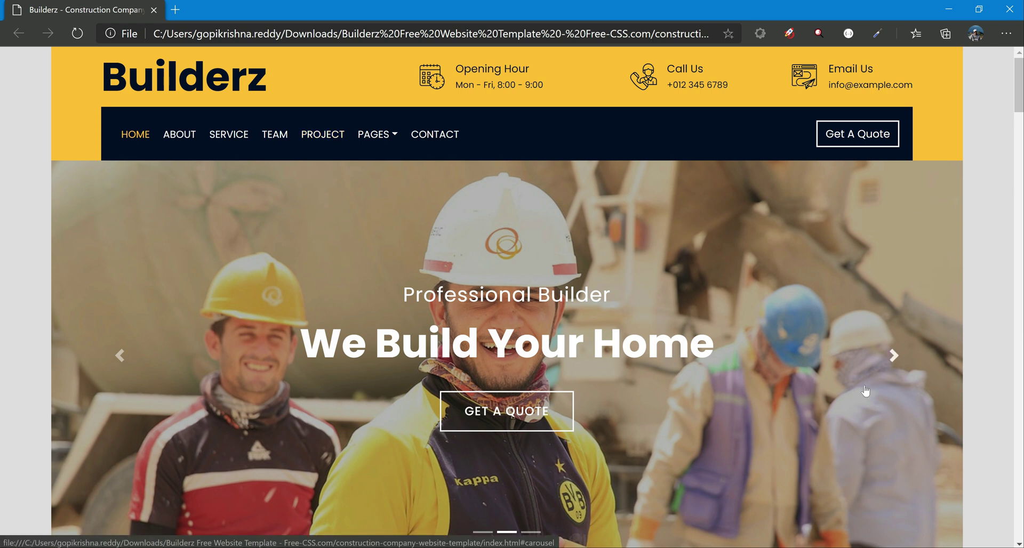
{"action": "left_click", "coordinate": [948, 9]}
Switch to Visual Studio and add an Empty (without model) view named BasicLayout to the Views folder, using a layout page.
{"action": "left_click", "coordinate": [393, 408]}
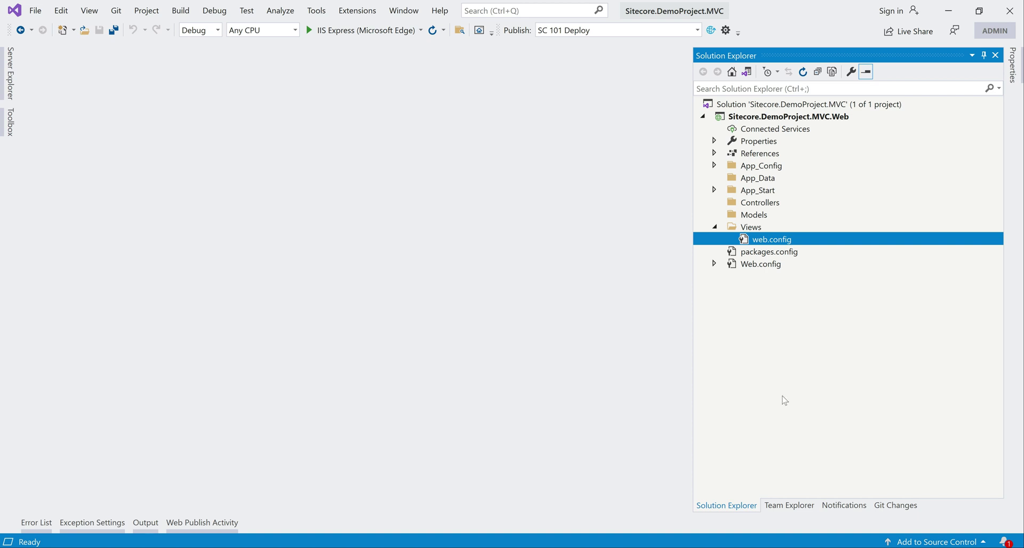
{"action": "right_click", "coordinate": [749, 227]}
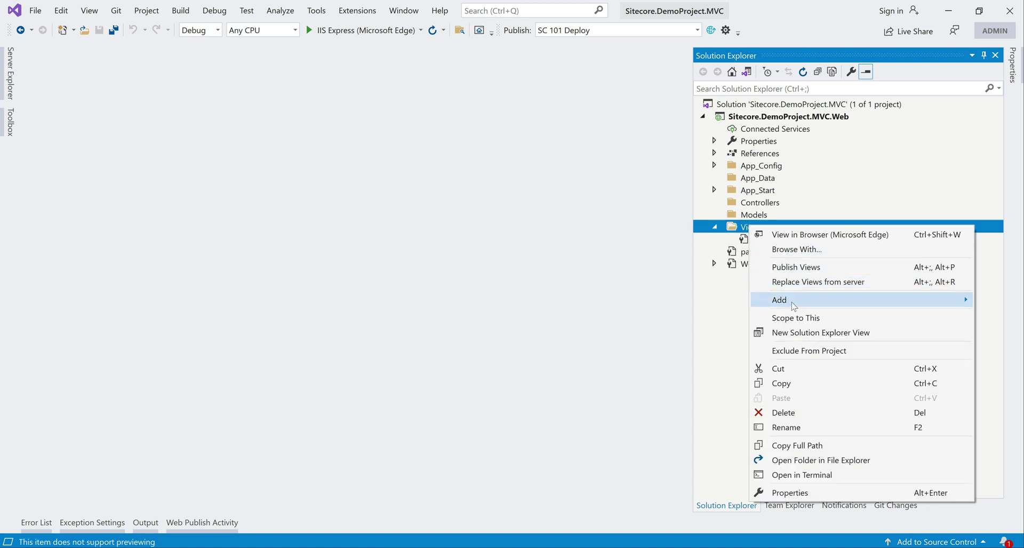
{"action": "mouse_move", "coordinate": [800, 300]}
{"action": "left_click", "coordinate": [578, 10]}
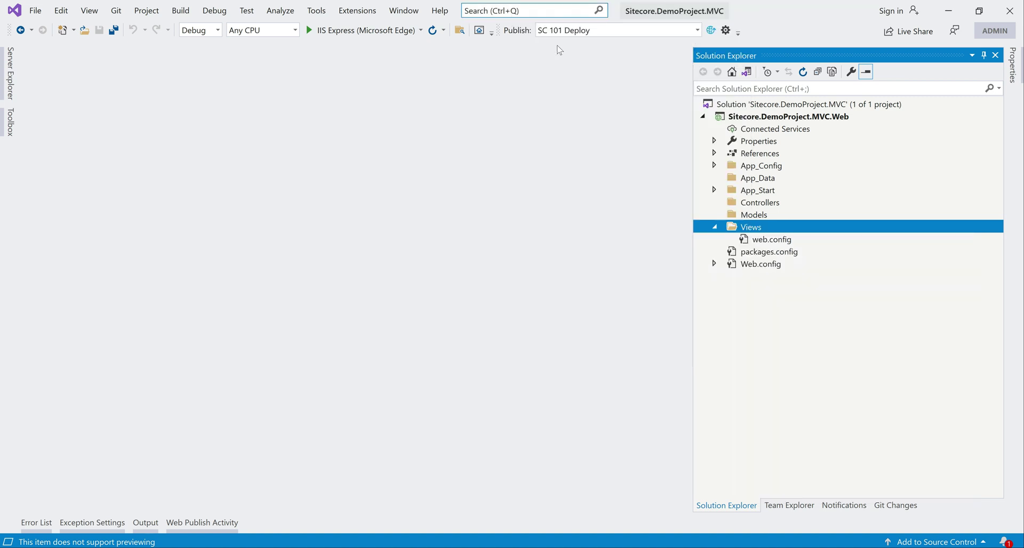
{"action": "left_click", "coordinate": [747, 477]}
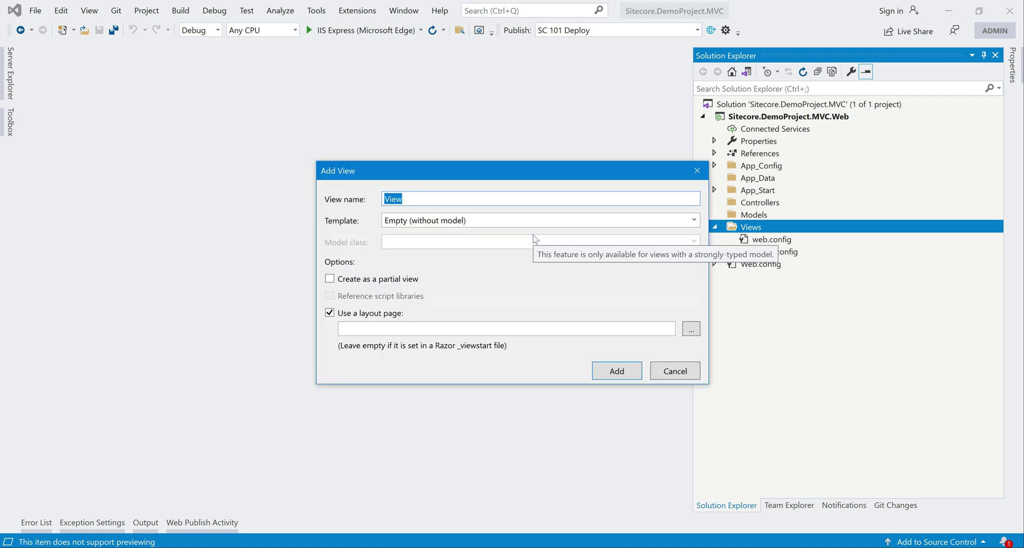
{"action": "type", "text": "La"}
{"action": "key", "text": "BackSpace"}
{"action": "key", "text": "BackSpace"}
{"action": "type", "text": "BasicLayout"}
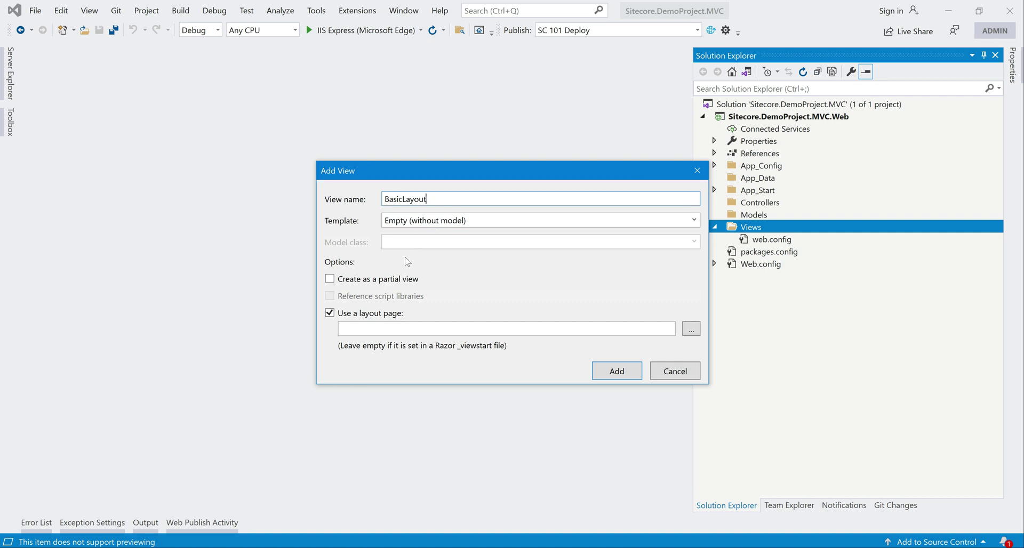
{"action": "left_click", "coordinate": [617, 373]}
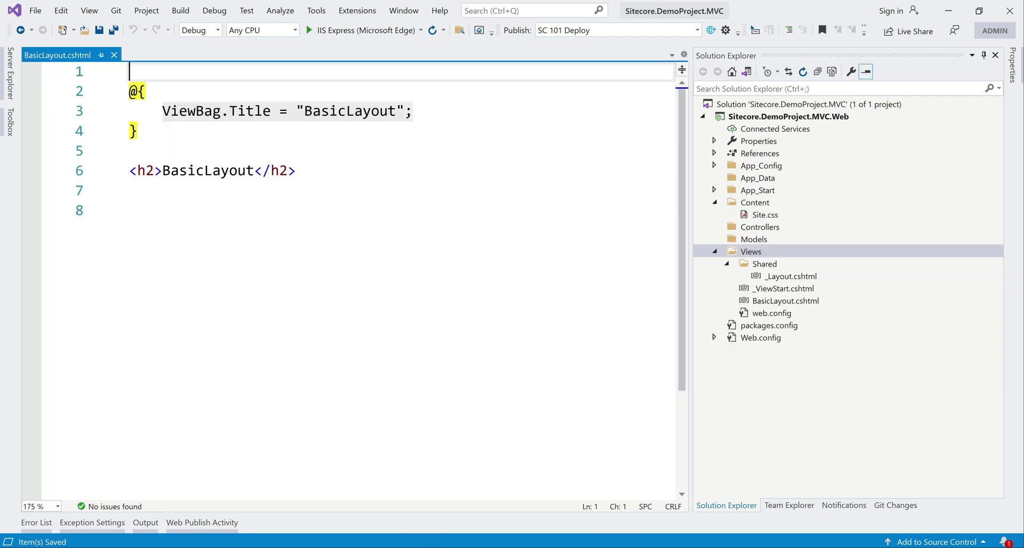
Delete the Content folder with all its contents from the Sitecore.DemoProject.MVC.Web project.
{"action": "left_click", "coordinate": [715, 203]}
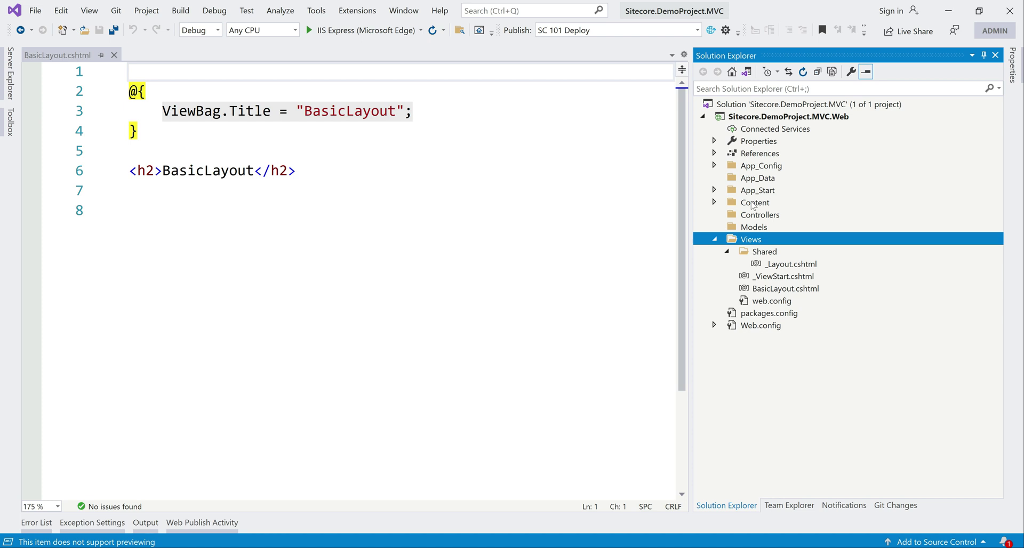
{"action": "right_click", "coordinate": [750, 202]}
{"action": "left_click", "coordinate": [781, 388]}
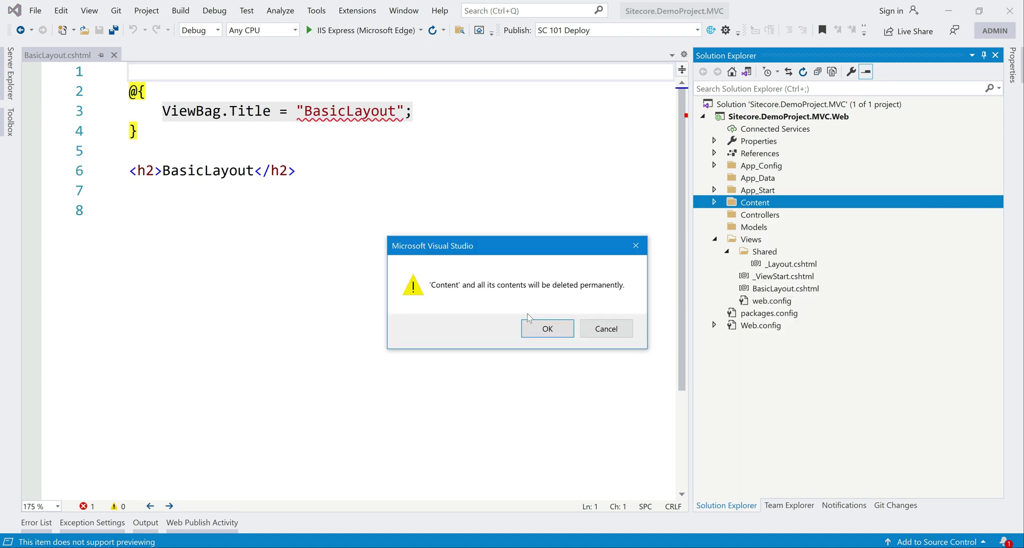
{"action": "left_click", "coordinate": [543, 330]}
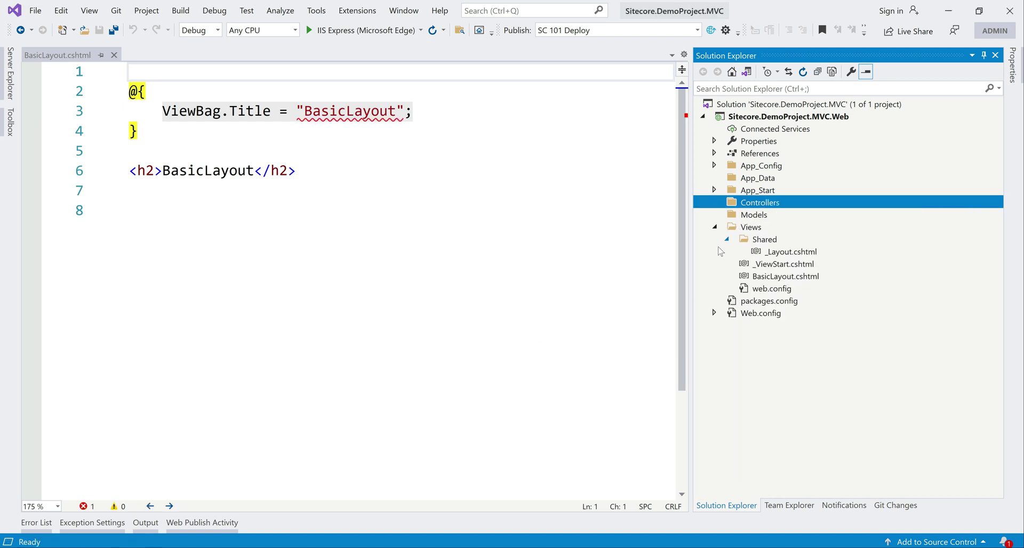
Delete the Shared folder and the _ViewStart.cshtml file from the Views folder.
{"action": "right_click", "coordinate": [761, 242]}
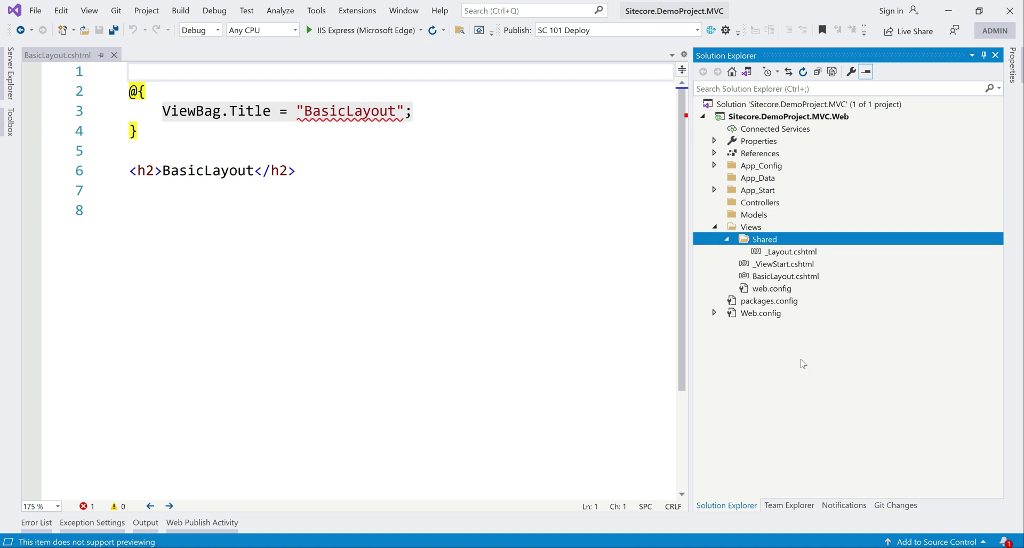
{"action": "left_click", "coordinate": [791, 429]}
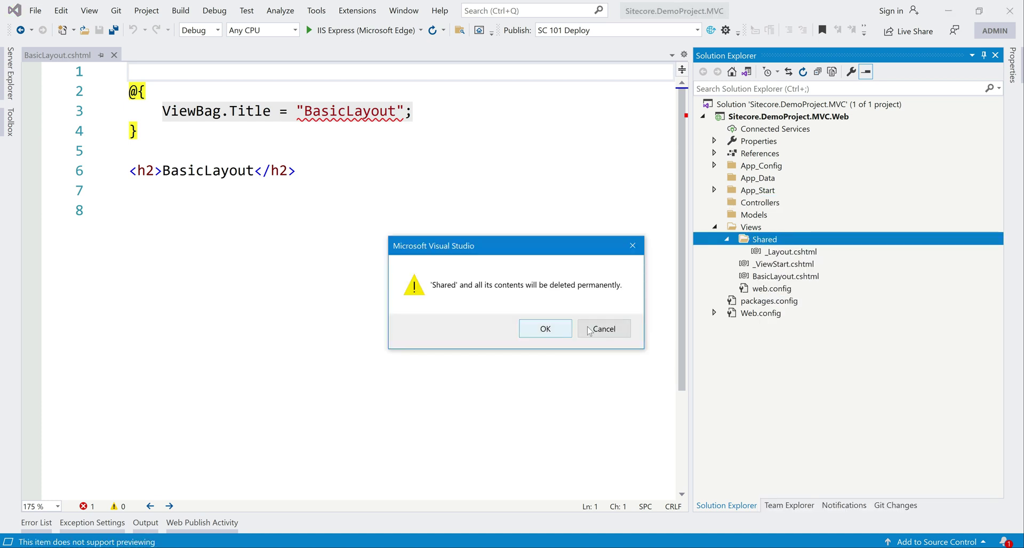
{"action": "left_click", "coordinate": [545, 330]}
{"action": "right_click", "coordinate": [771, 241]}
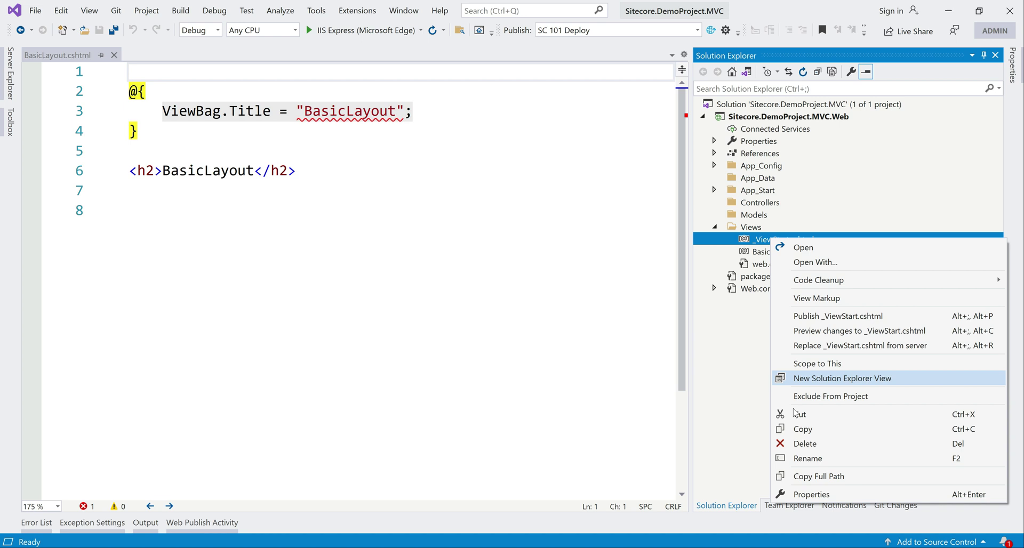
{"action": "left_click", "coordinate": [797, 443]}
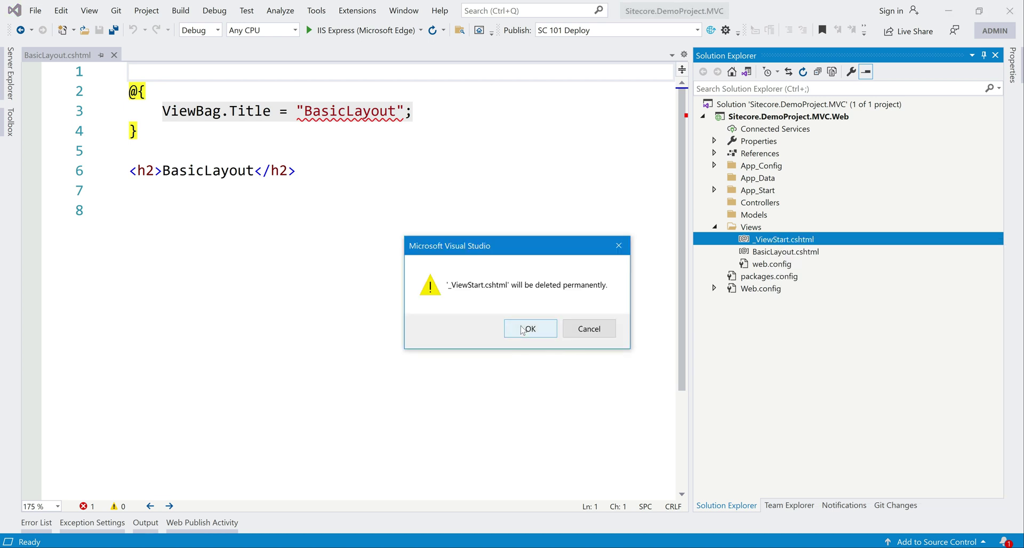
{"action": "left_click", "coordinate": [523, 335]}
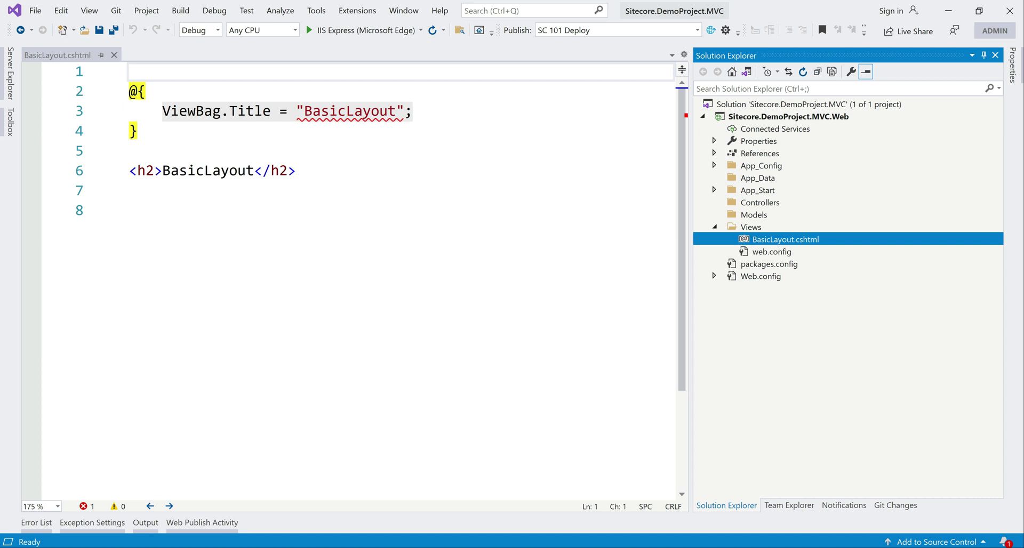
Replace all the code in BasicLayout.cshtml with the complete markup of the template's index.html, copied from Notepad++.
{"action": "left_click", "coordinate": [130, 190]}
{"action": "key", "text": "ctrl+a"}
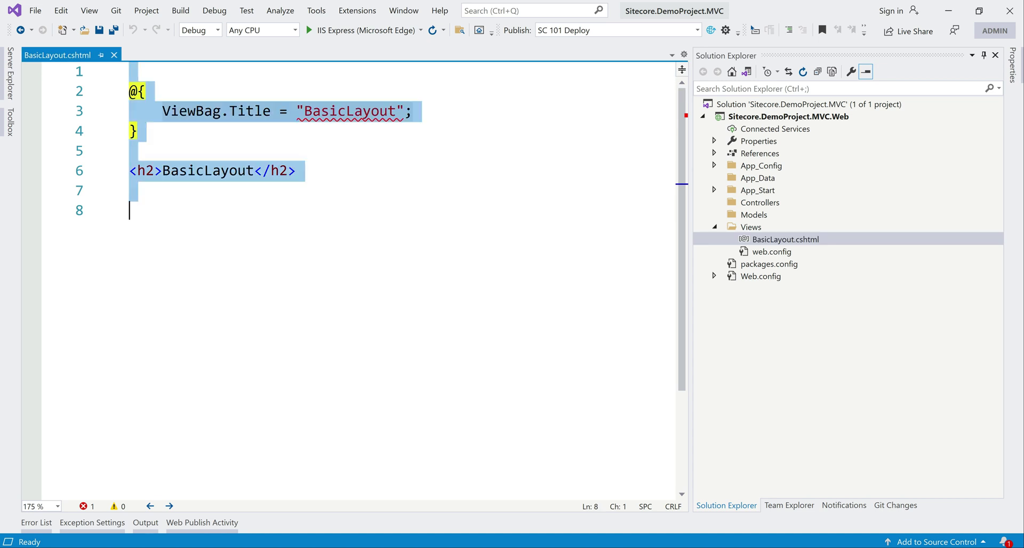
{"action": "key", "text": "Right"}
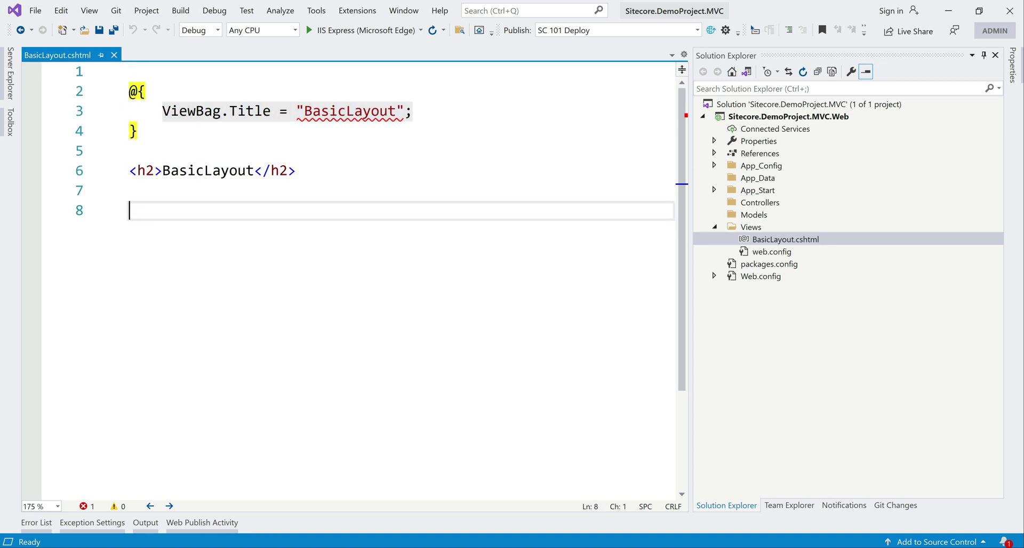
{"action": "key", "text": "alt+Tab"}
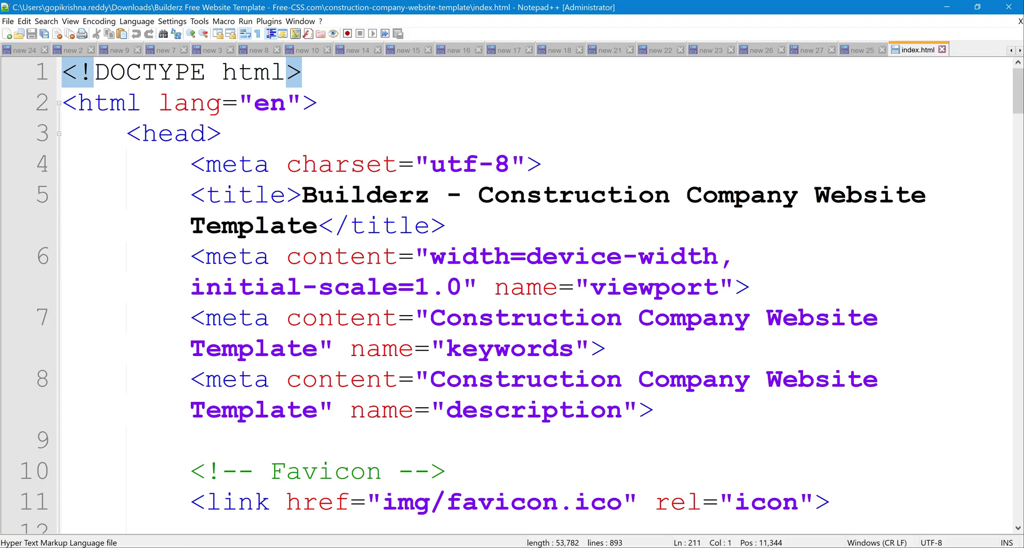
{"action": "scroll", "coordinate": [533, 293], "scroll_direction": "down", "scroll_amount": 6}
{"action": "key", "text": "ctrl+a"}
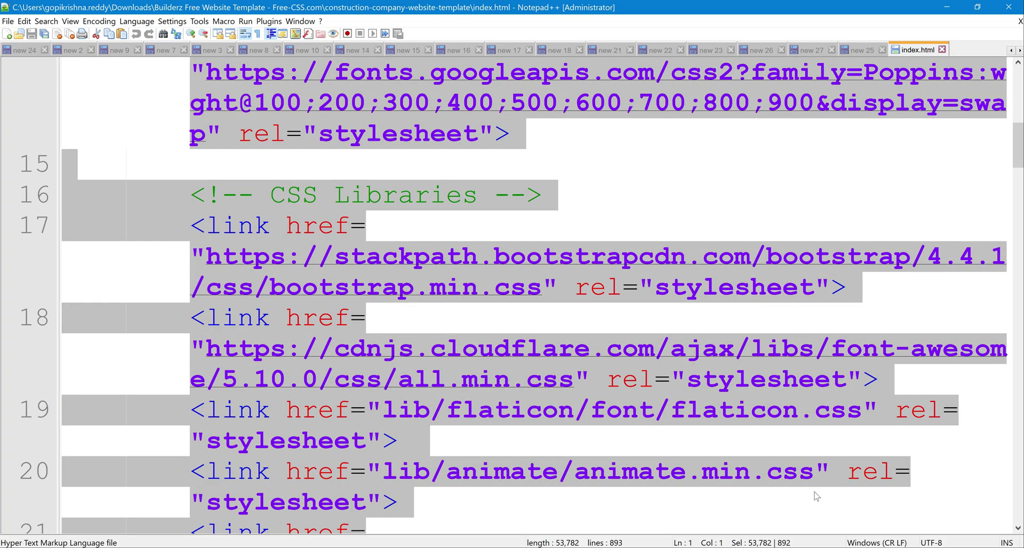
{"action": "key", "text": "alt+Tab"}
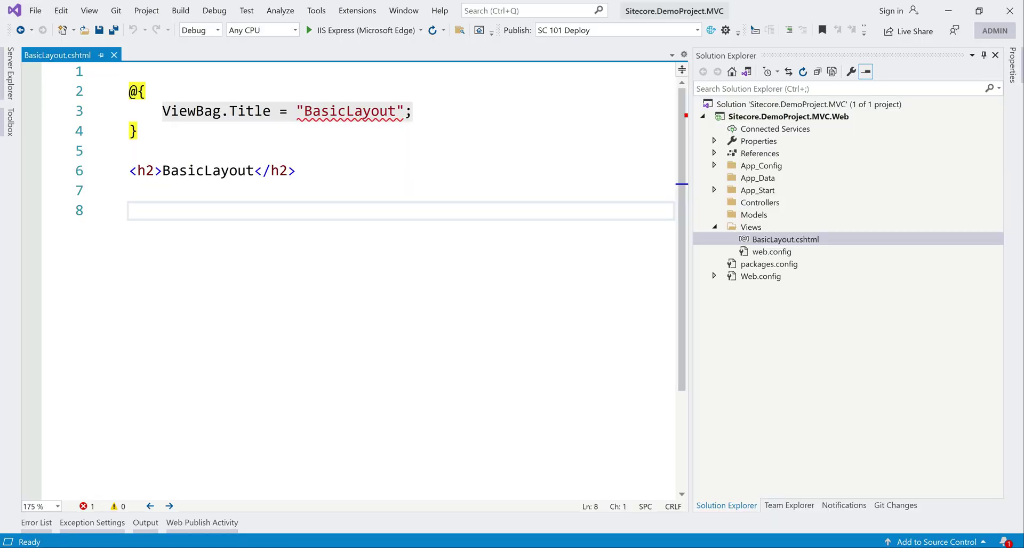
{"action": "key", "text": "ctrl+a"}
{"action": "key", "text": "ctrl+v"}
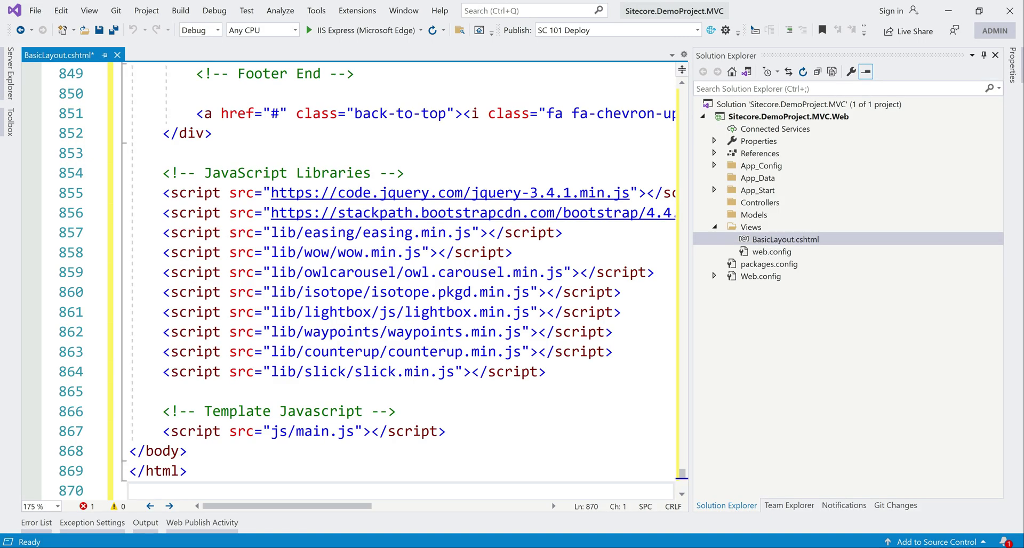
Auto-hide the Solution Explorer to widen the editor and return to the beginning of BasicLayout.cshtml.
{"action": "left_click_drag", "start_coordinate": [682, 472], "coordinate": [683, 441]}
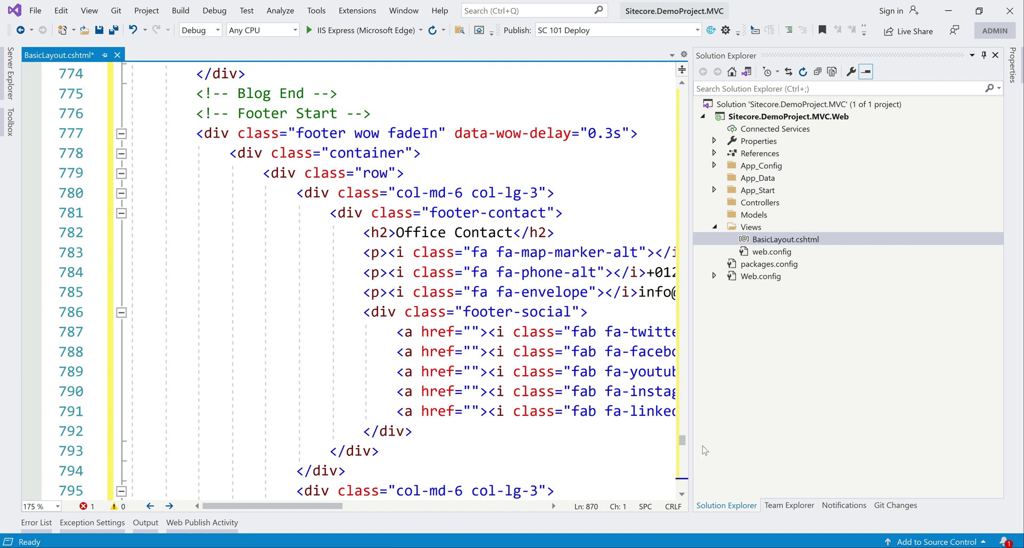
{"action": "left_click", "coordinate": [984, 55]}
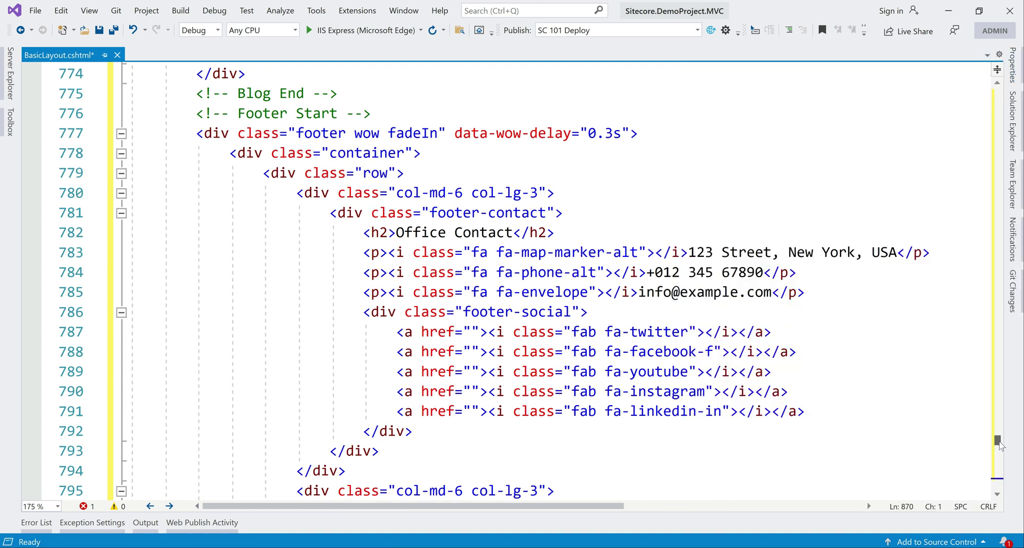
{"action": "scroll", "coordinate": [1001, 153], "scroll_direction": "up", "scroll_amount": 1}
{"action": "scroll", "coordinate": [1001, 153], "scroll_direction": "up", "scroll_amount": 20}
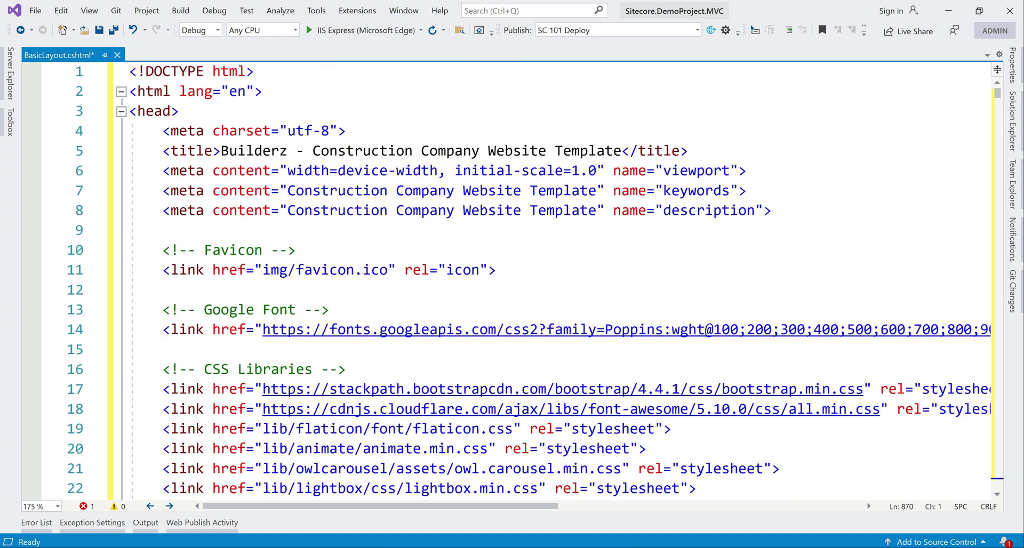
Collapse the wrapper div inside the body and review the stylesheet and script references around it in BasicLayout.cshtml.
{"action": "scroll", "coordinate": [1001, 153], "scroll_direction": "down", "scroll_amount": 7}
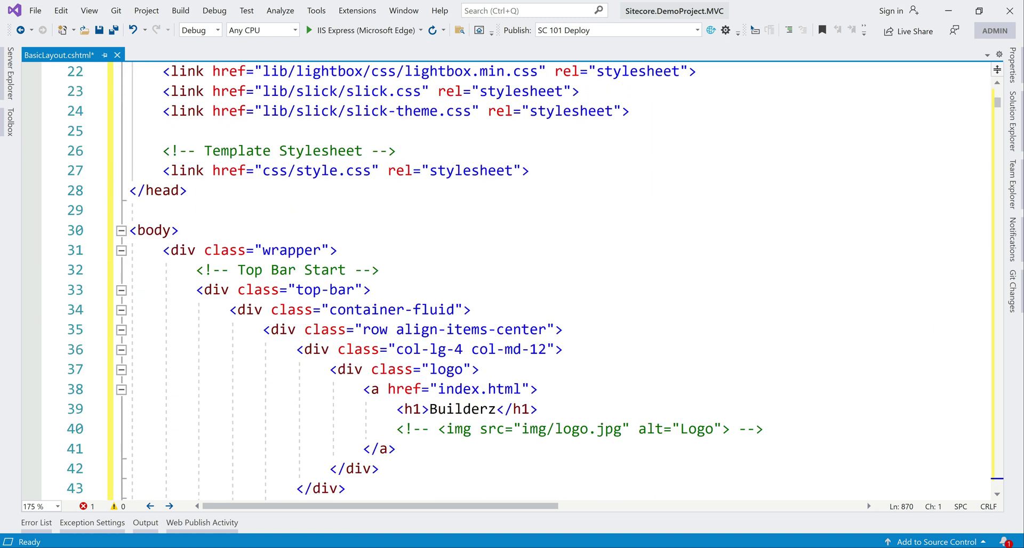
{"action": "left_click", "coordinate": [121, 250]}
{"action": "scroll", "coordinate": [506, 280], "scroll_direction": "down", "scroll_amount": 3}
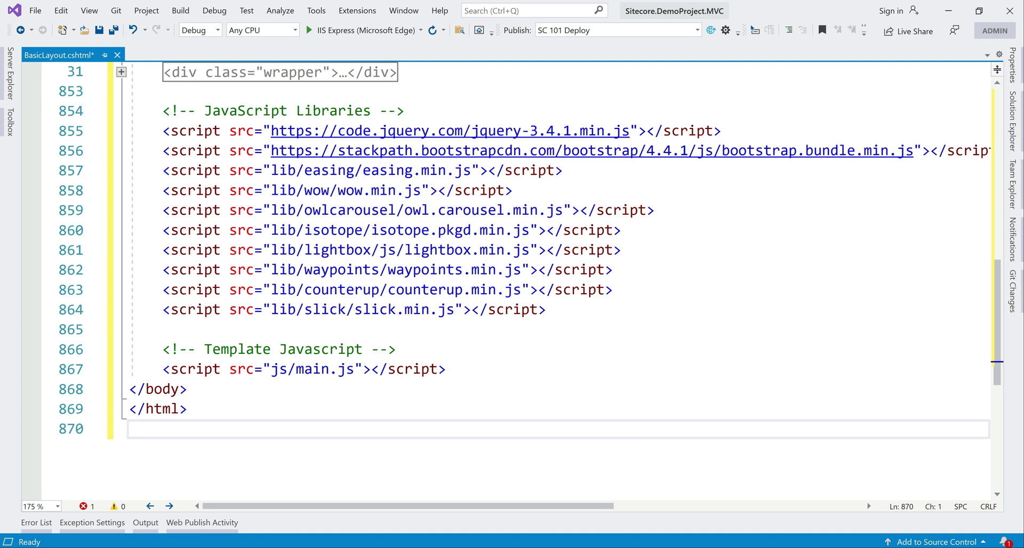
{"action": "scroll", "coordinate": [506, 280], "scroll_direction": "up", "scroll_amount": 8}
{"action": "scroll", "coordinate": [506, 280], "scroll_direction": "up", "scroll_amount": 2}
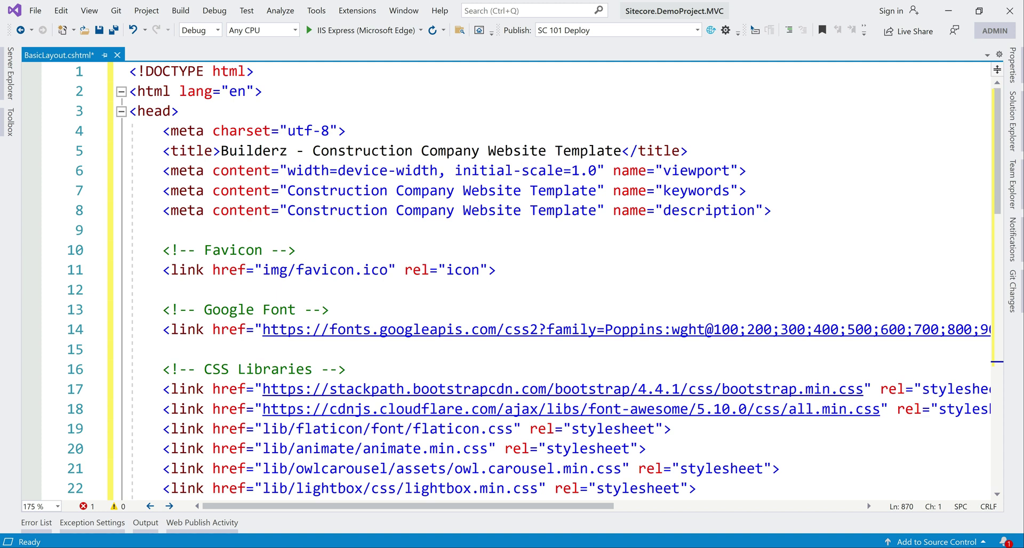
{"action": "scroll", "coordinate": [373, 391], "scroll_direction": "down", "scroll_amount": 2}
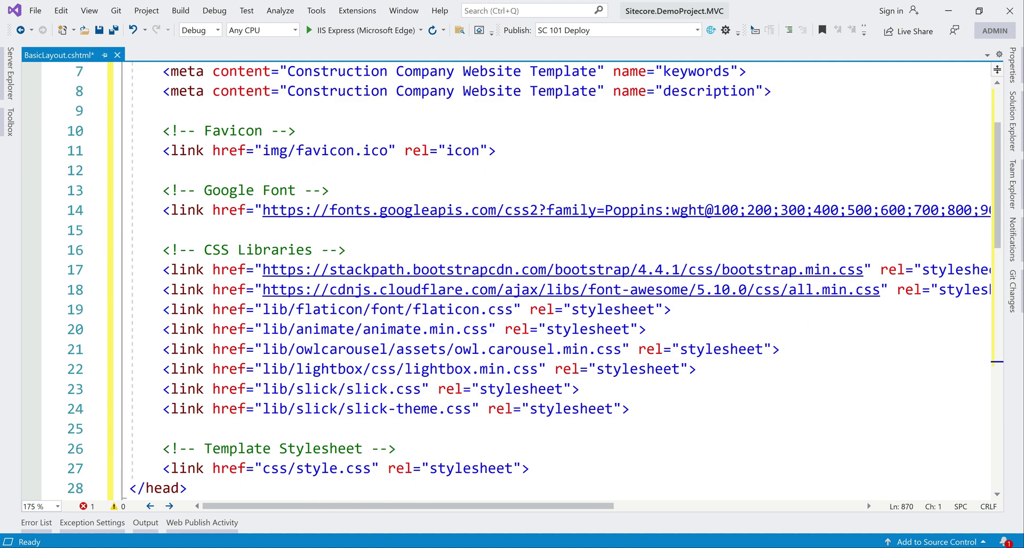
{"action": "scroll", "coordinate": [506, 280], "scroll_direction": "down", "scroll_amount": 3}
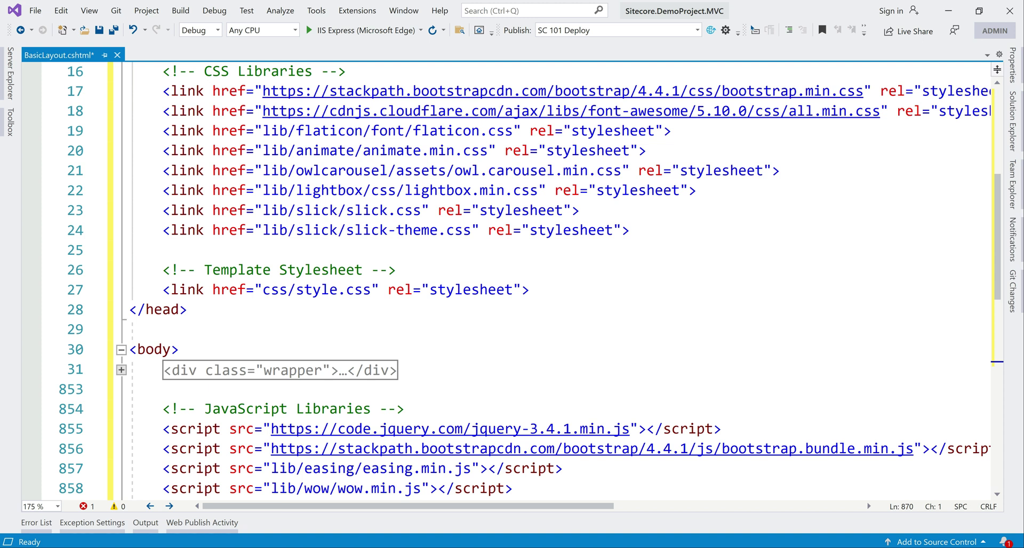
Switch to File Explorer and copy the css, img, js, lib and mail folders from the construction-company-website-template folder.
{"action": "key", "text": "alt+Tab"}
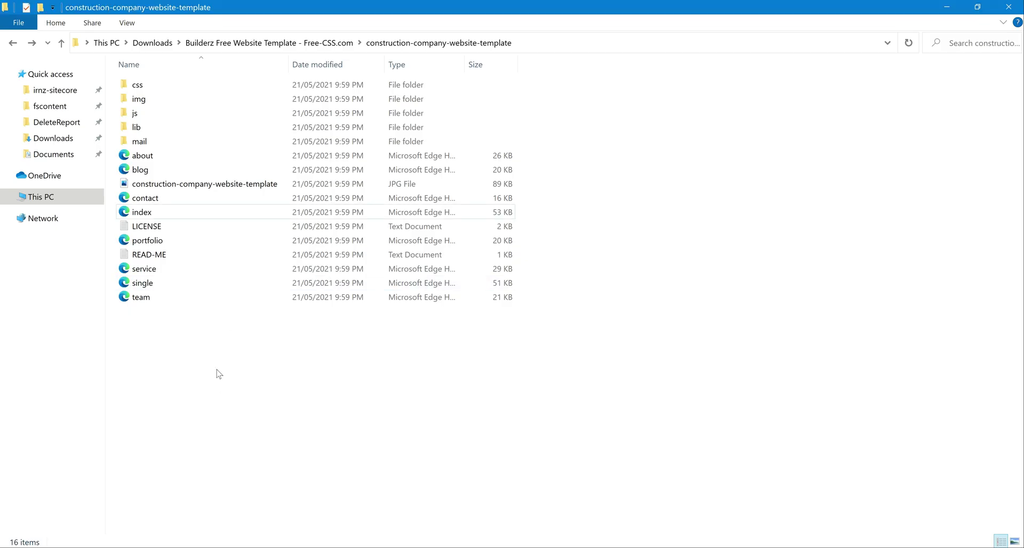
{"action": "left_click", "coordinate": [175, 88]}
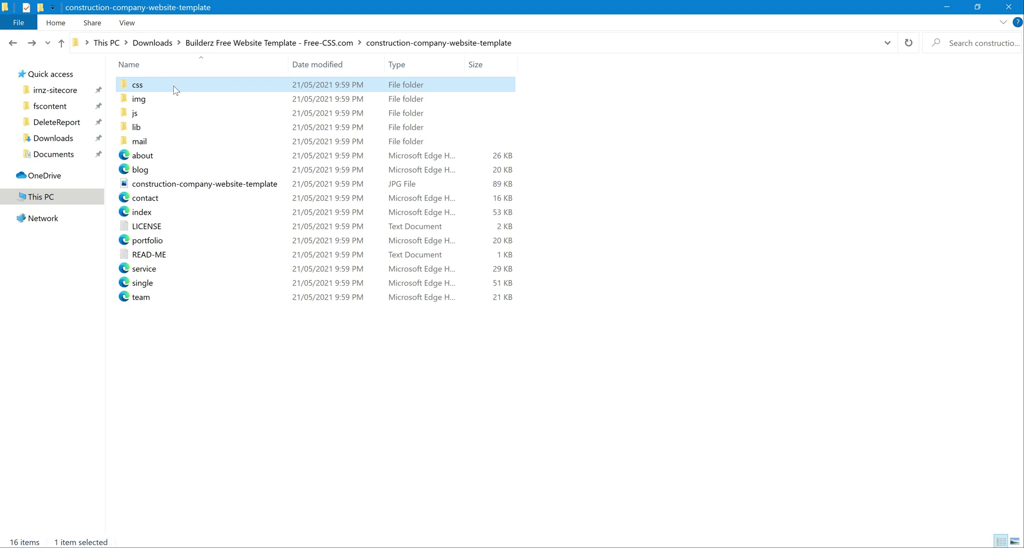
{"action": "key", "text": "shift+Down"}
{"action": "key", "text": "shift+Down"}
{"action": "key", "text": "shift+Down"}
{"action": "key", "text": "shift+Down"}
{"action": "key", "text": "shift+Up"}
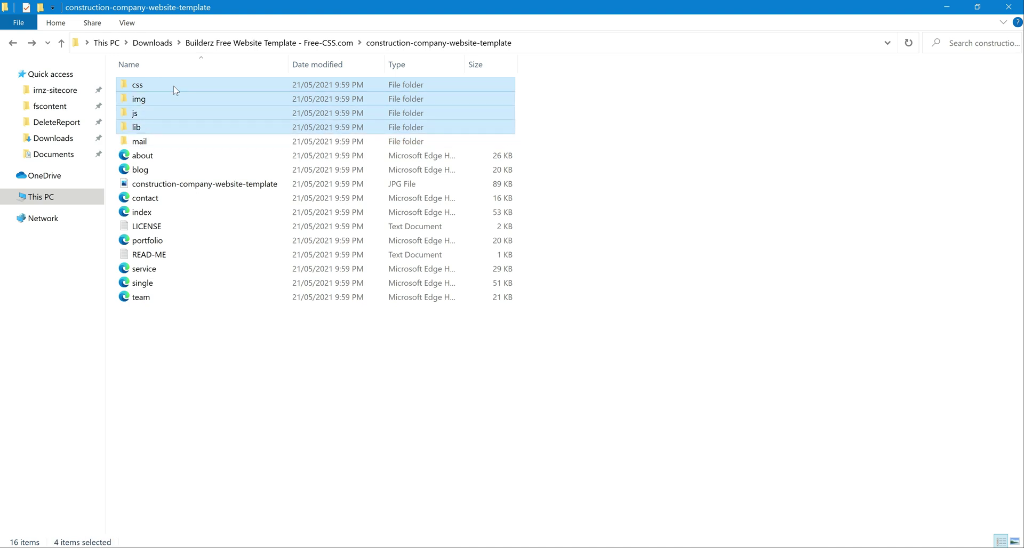
{"action": "key", "text": "shift+Down"}
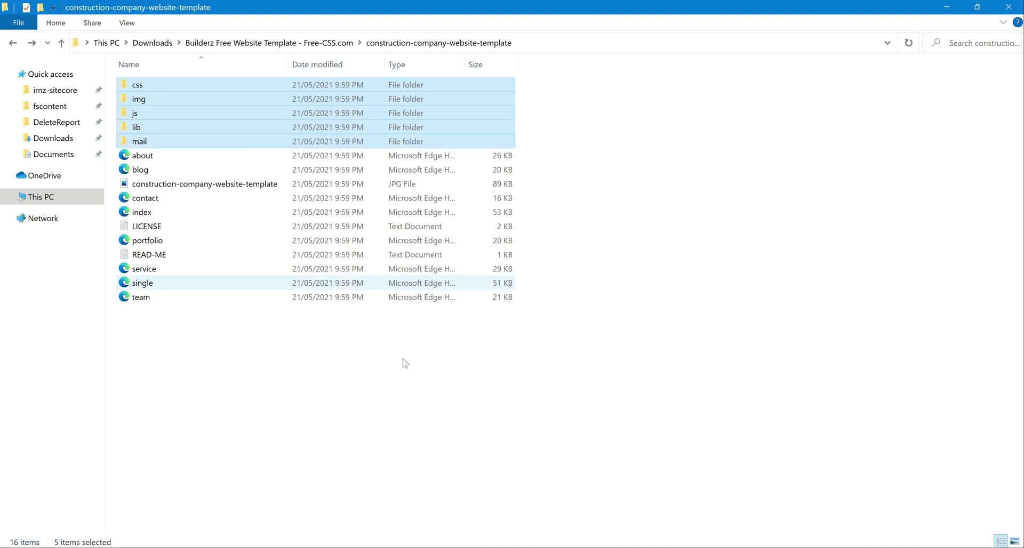
Return to Visual Studio, open the Sitecore.DemoProject.MVC.Web project folder in File Explorer and paste the copied template folders there.
{"action": "left_click", "coordinate": [617, 544]}
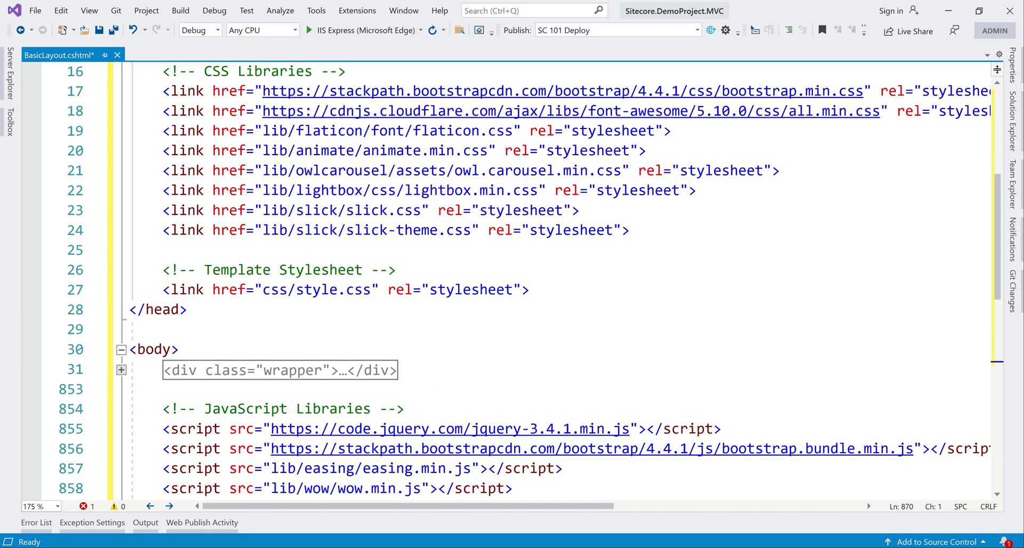
{"action": "left_click", "coordinate": [1018, 123]}
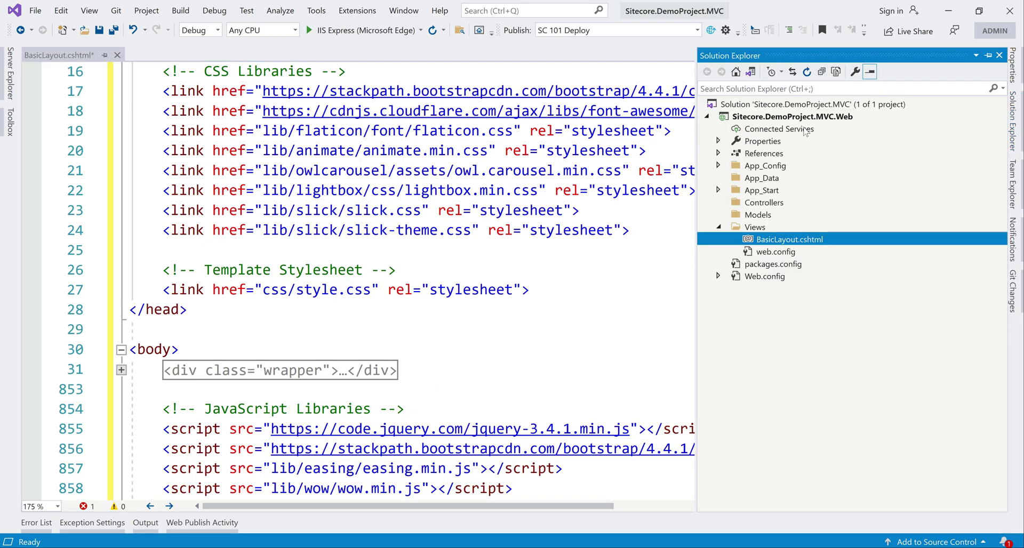
{"action": "right_click", "coordinate": [782, 117]}
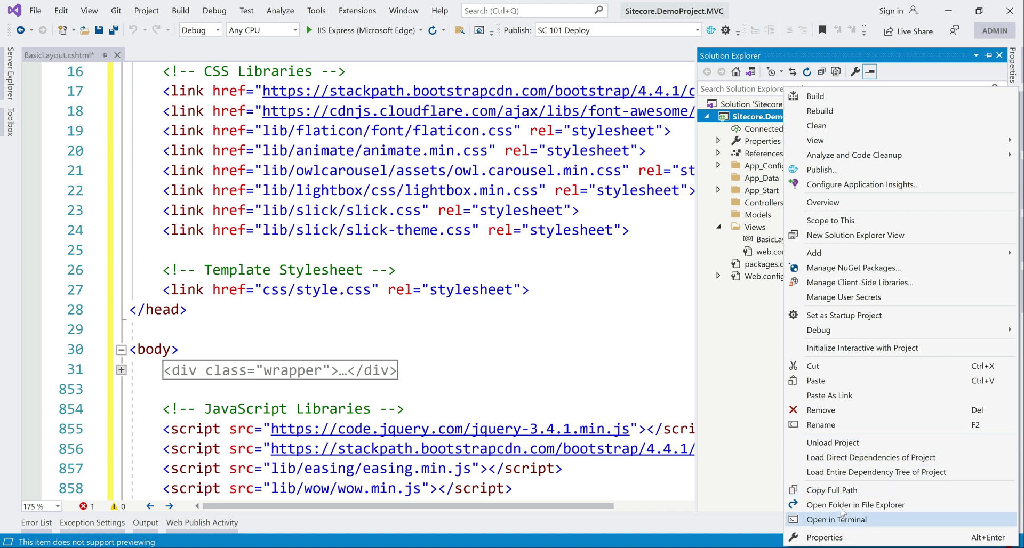
{"action": "left_click", "coordinate": [837, 517]}
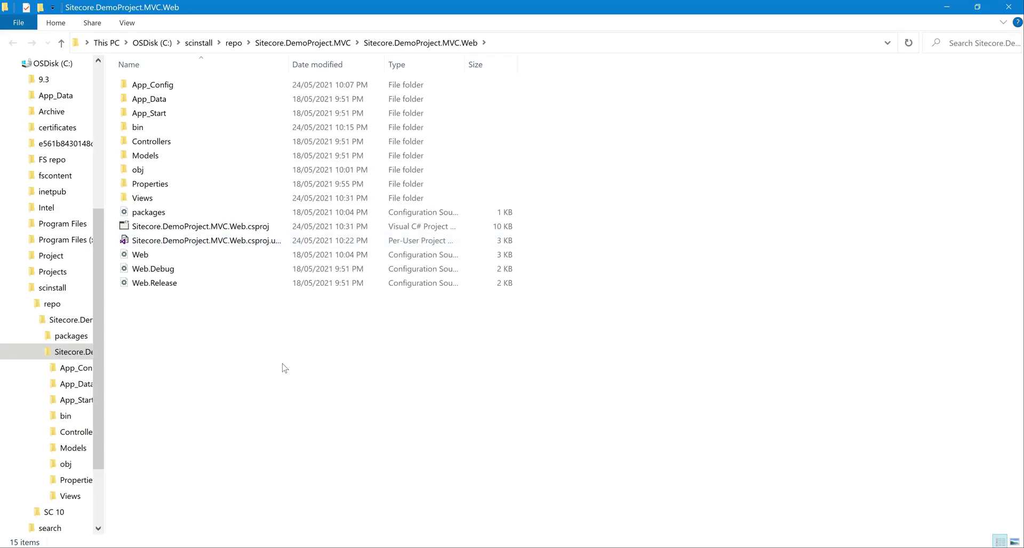
{"action": "key", "text": "ctrl+v"}
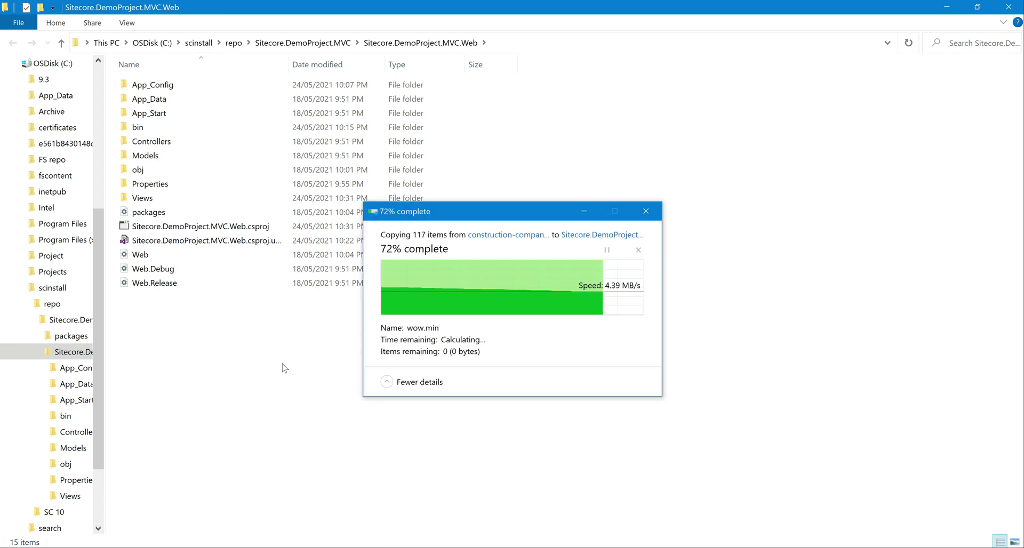
{"action": "left_click", "coordinate": [376, 408]}
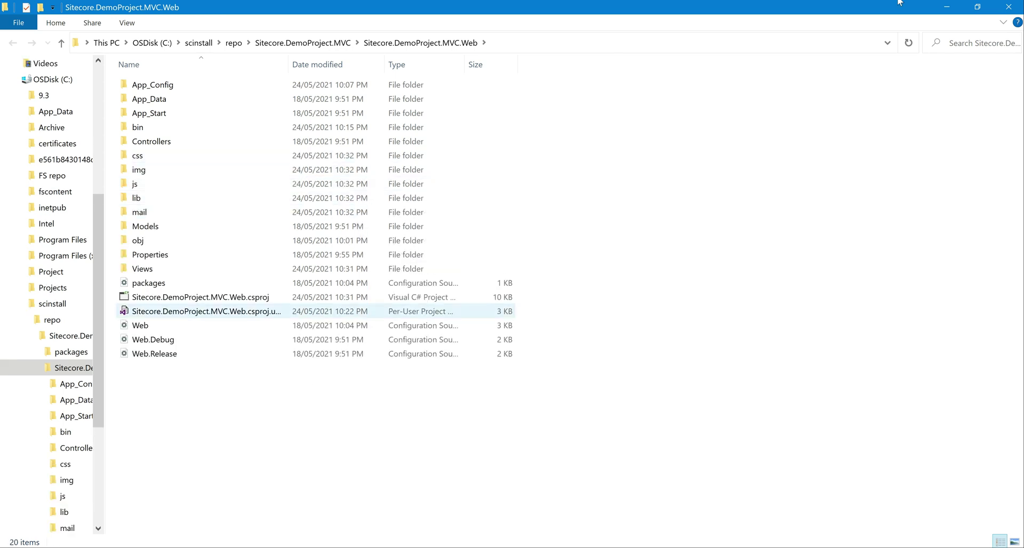
{"action": "left_click", "coordinate": [947, 7]}
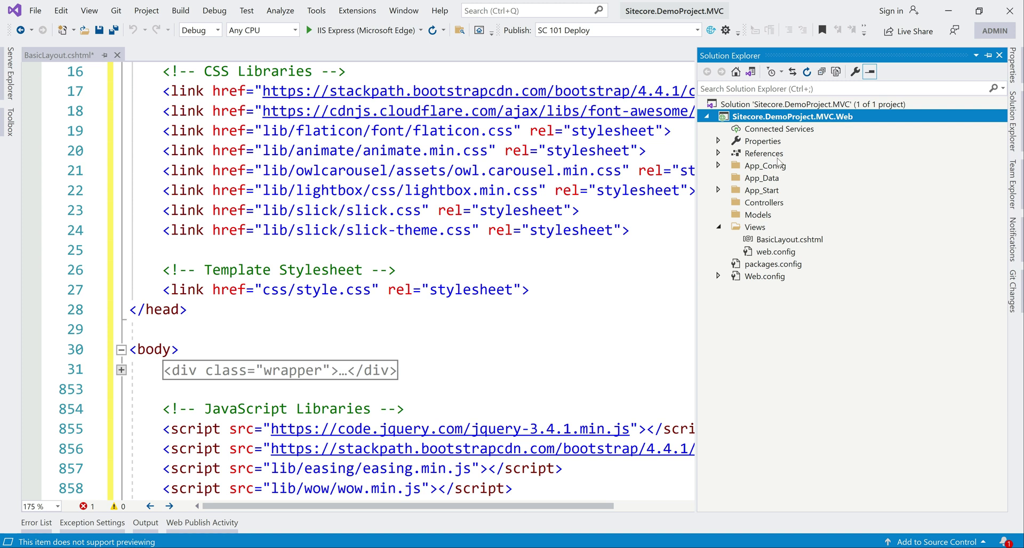
Show all files in the Solution Explorer and include the css, img, js, lib and mail folders in the project.
{"action": "left_click", "coordinate": [835, 74]}
{"action": "left_click", "coordinate": [748, 229]}
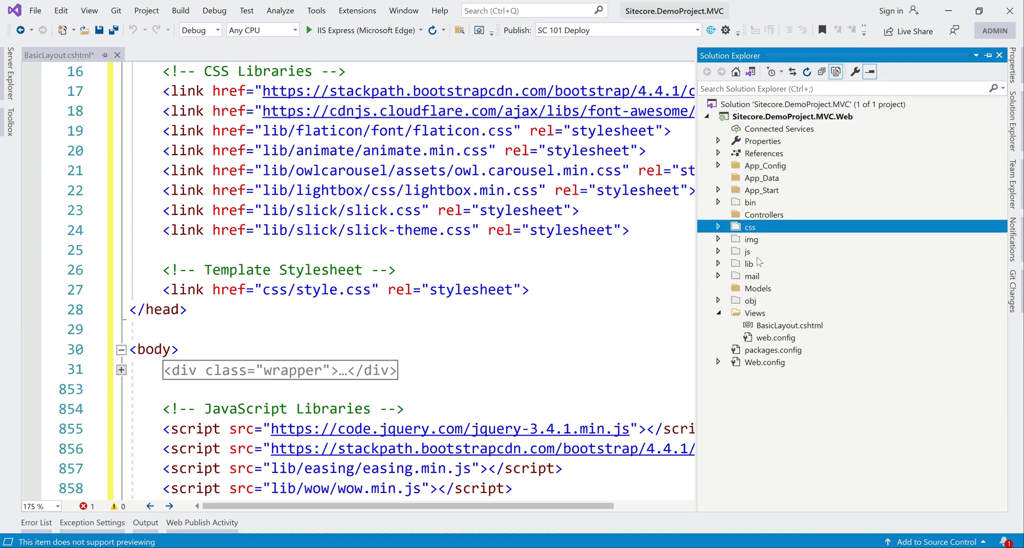
{"action": "key", "text": "shift+Down"}
{"action": "key", "text": "shift+Down"}
{"action": "key", "text": "shift+Down"}
{"action": "key", "text": "shift+Down"}
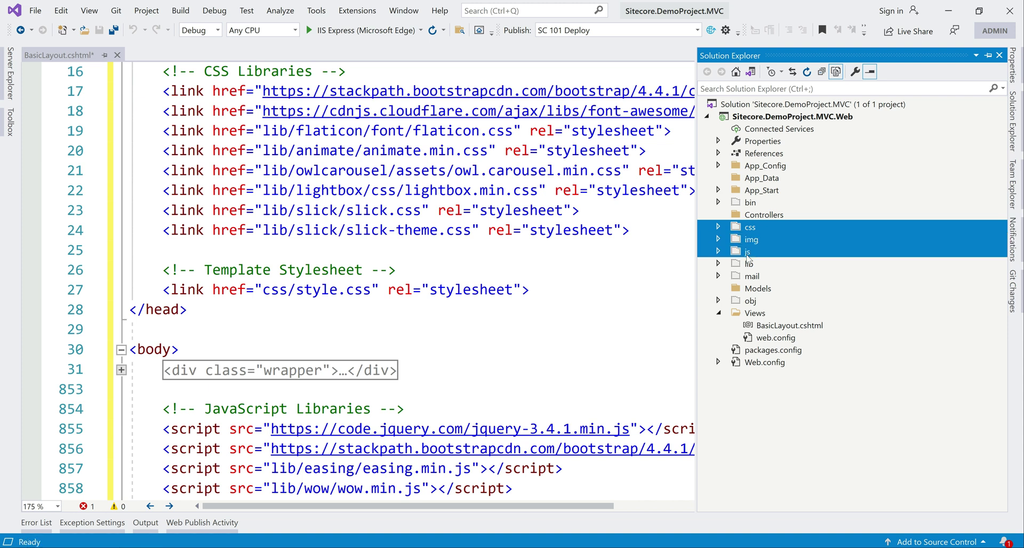
{"action": "right_click", "coordinate": [747, 258]}
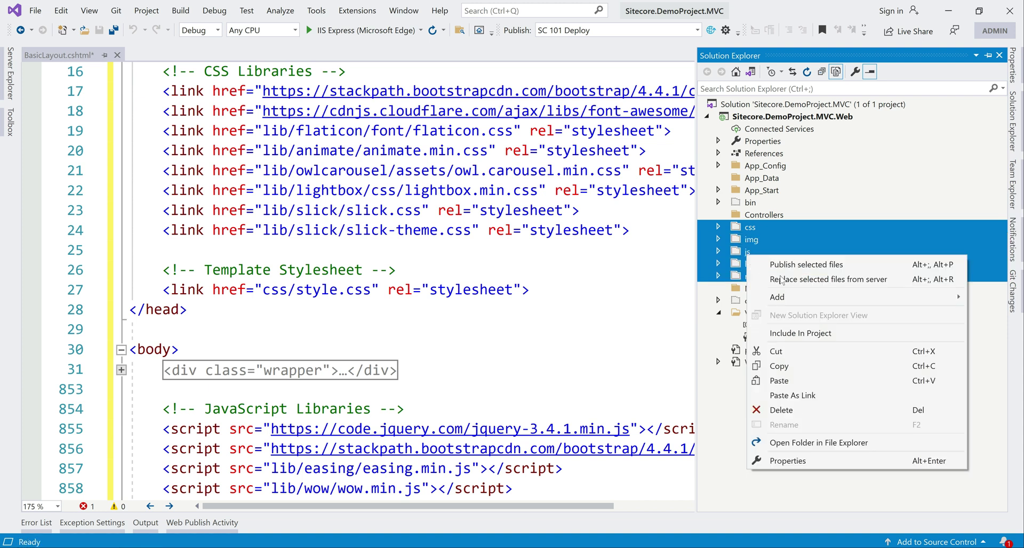
{"action": "left_click", "coordinate": [794, 333]}
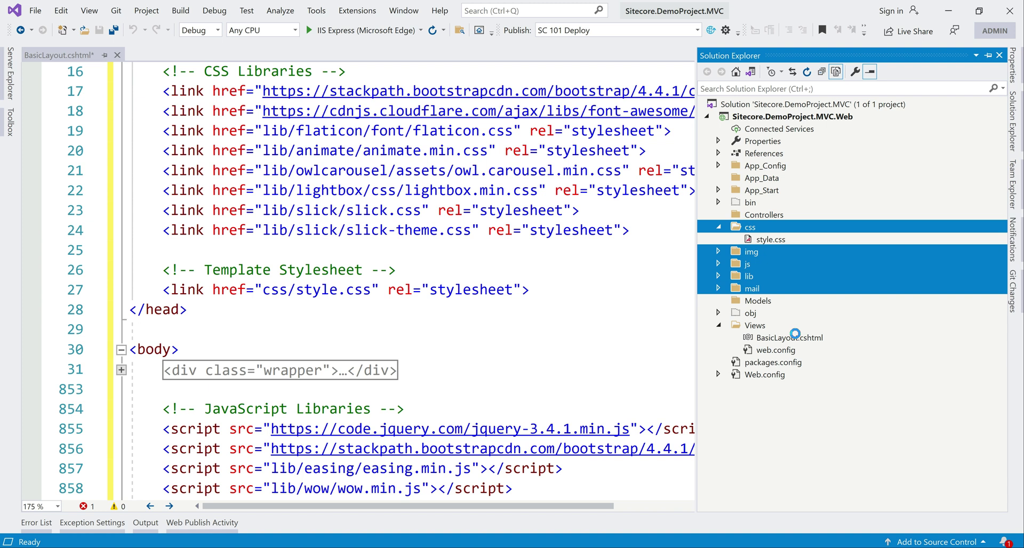
Check the files inside the newly included img and js folders, leaving the asset folders collapsed.
{"action": "left_click", "coordinate": [718, 251]}
{"action": "scroll", "coordinate": [719, 259], "scroll_direction": "up", "scroll_amount": 4}
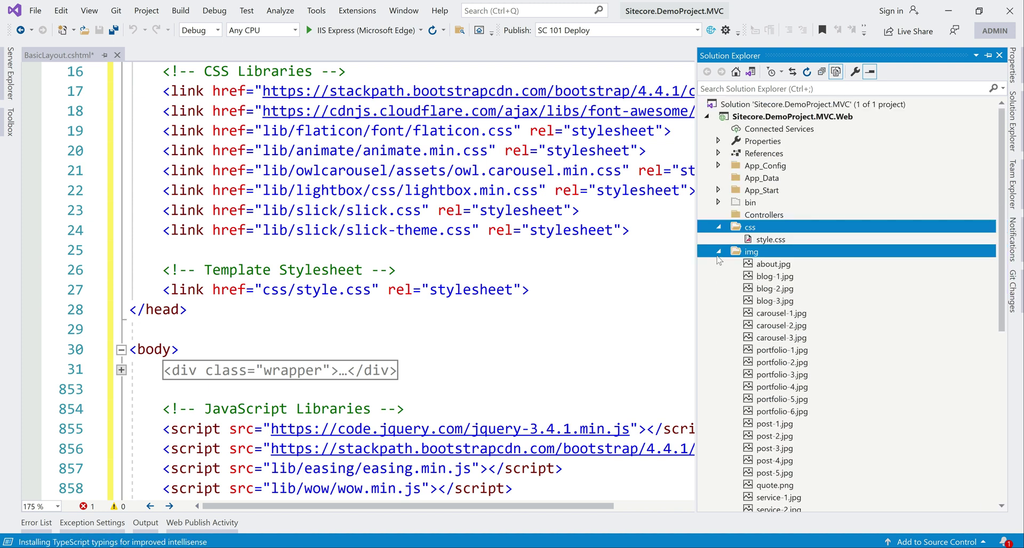
{"action": "left_click", "coordinate": [718, 251]}
{"action": "left_click", "coordinate": [718, 227]}
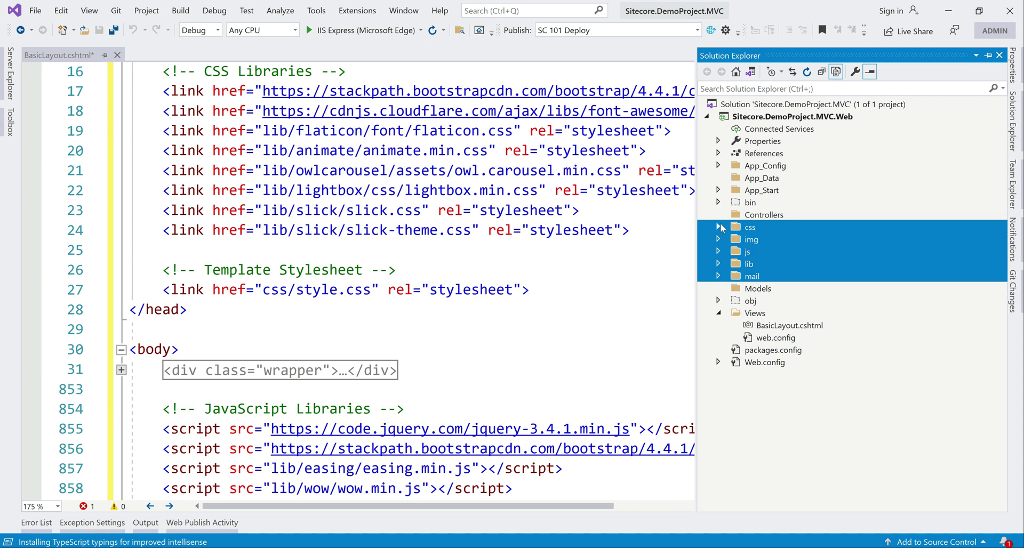
{"action": "left_click", "coordinate": [718, 251]}
{"action": "left_click", "coordinate": [718, 251]}
{"action": "left_click", "coordinate": [895, 230]}
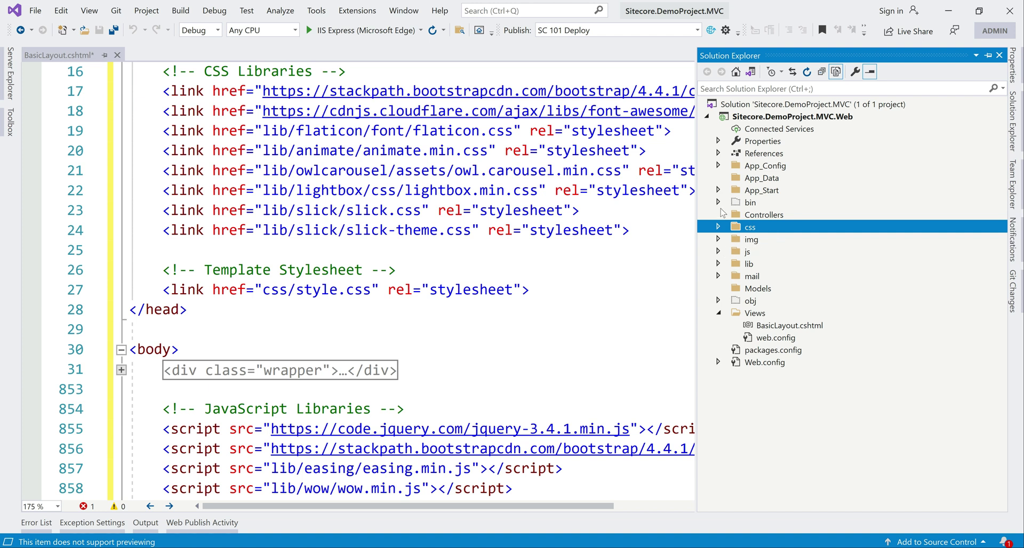
Prefix the img/favicon.ico path in the favicon link with ~/ and copy that prefix for reuse.
{"action": "scroll", "coordinate": [357, 280], "scroll_direction": "up", "scroll_amount": 5}
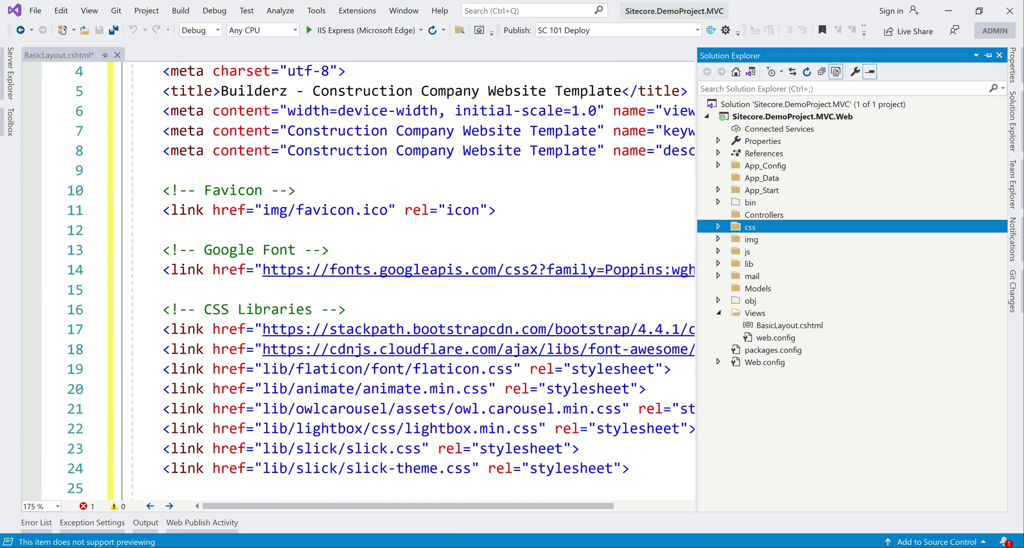
{"action": "left_click", "coordinate": [163, 230]}
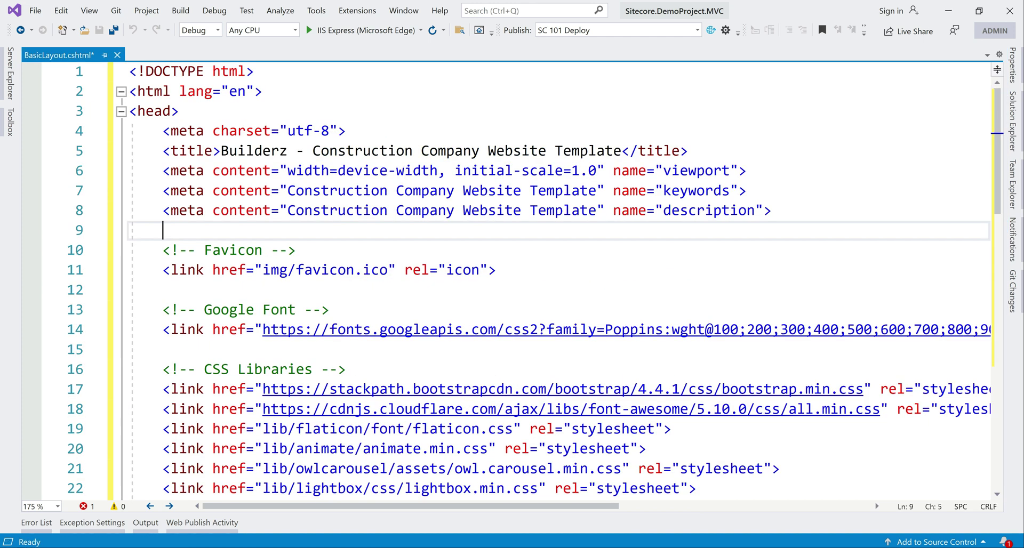
{"action": "left_click", "coordinate": [262, 270]}
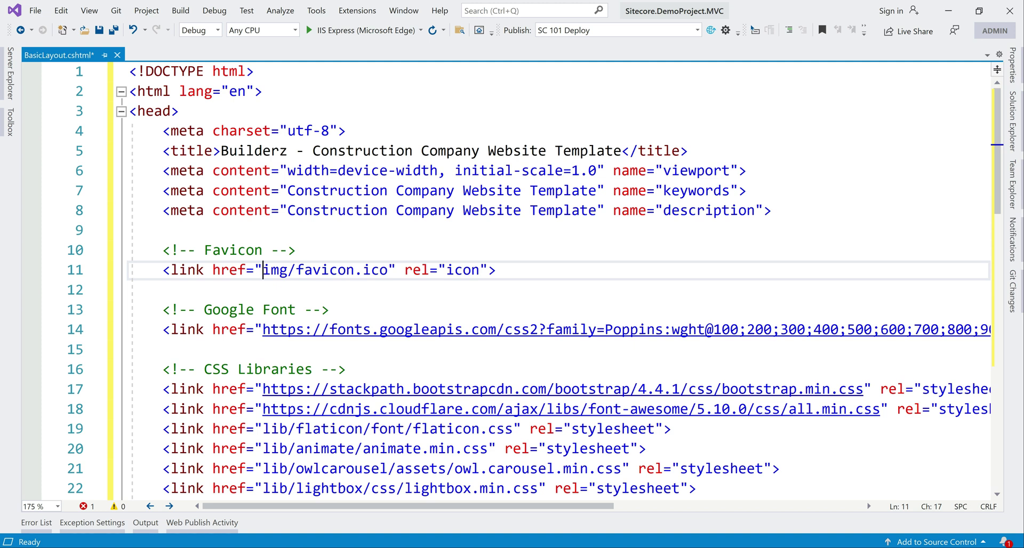
{"action": "type", "text": "~/"}
{"action": "left_click", "coordinate": [287, 270]}
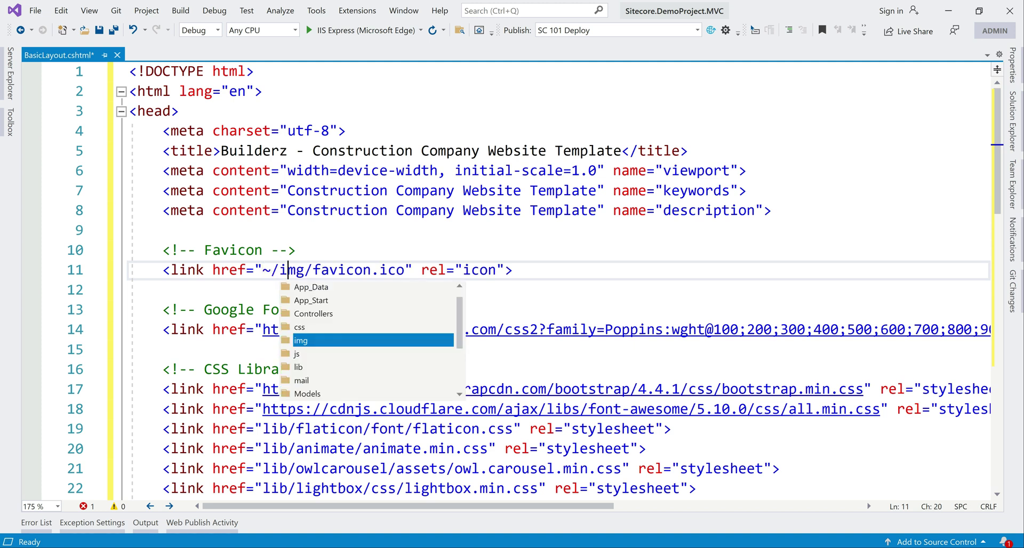
{"action": "left_click", "coordinate": [163, 230]}
{"action": "left_click_drag", "start_coordinate": [279, 270], "coordinate": [263, 269]}
{"action": "key", "text": "ctrl+c"}
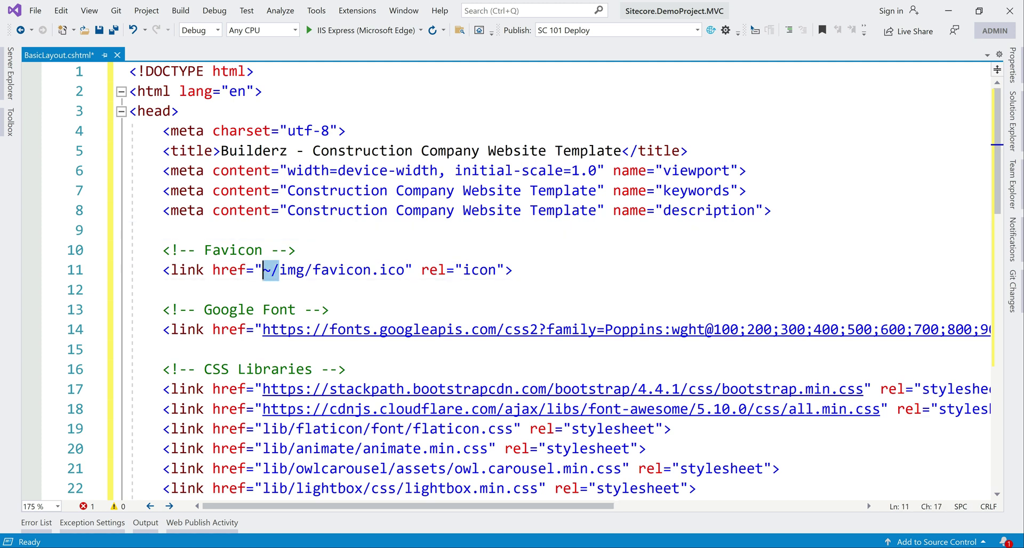
Add the ~/ prefix to the six local lib stylesheet links under CSS Libraries and to the css/style.css link.
{"action": "scroll", "coordinate": [506, 277], "scroll_direction": "down", "scroll_amount": 3}
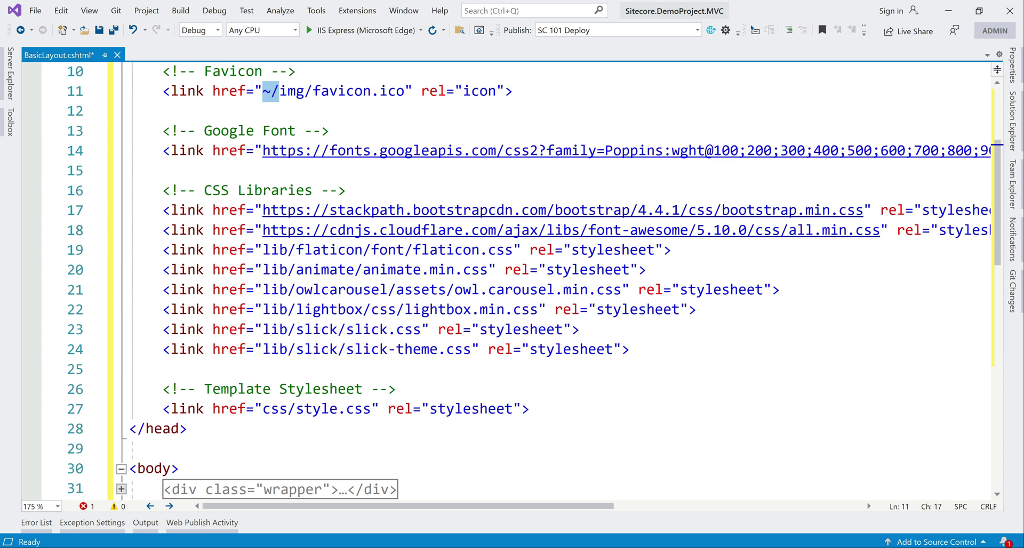
{"action": "left_click", "coordinate": [263, 249]}
{"action": "key", "text": "ctrl+v"}
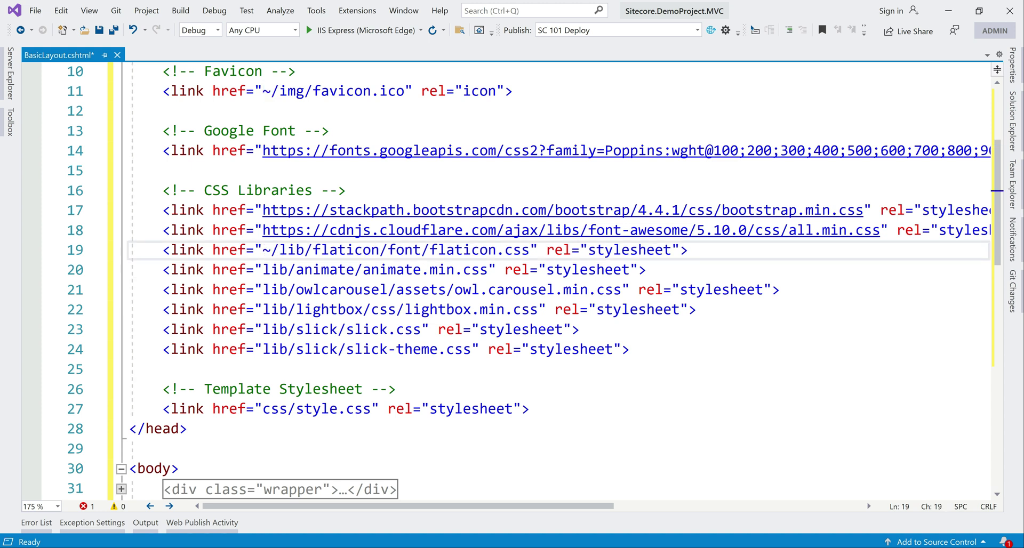
{"action": "left_click", "coordinate": [262, 269]}
{"action": "key", "text": "ctrl+v"}
{"action": "left_click", "coordinate": [262, 290]}
{"action": "key", "text": "ctrl+v"}
{"action": "left_click", "coordinate": [262, 309]}
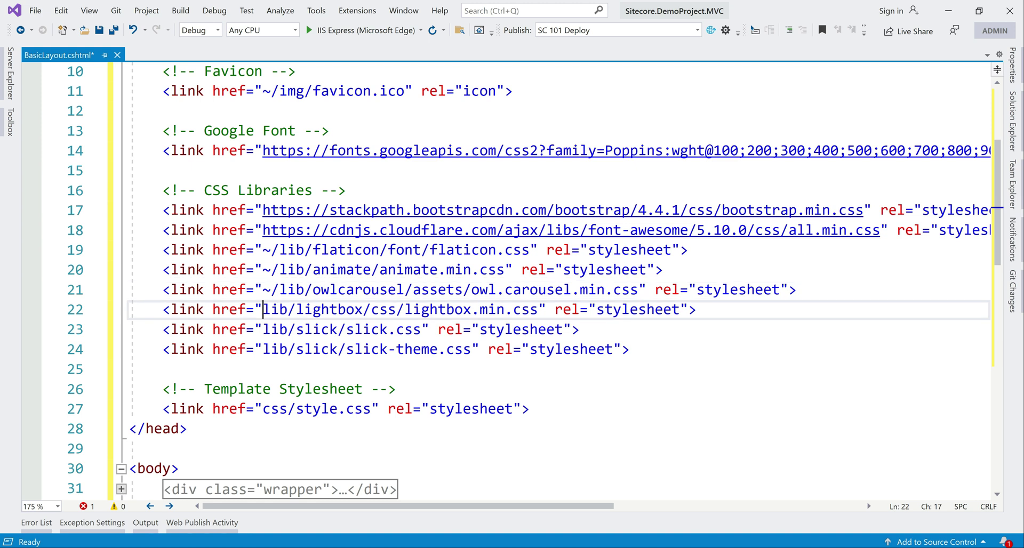
{"action": "key", "text": "ctrl+v"}
{"action": "left_click", "coordinate": [262, 329]}
{"action": "key", "text": "ctrl+v"}
{"action": "left_click", "coordinate": [262, 350]}
{"action": "key", "text": "ctrl+v"}
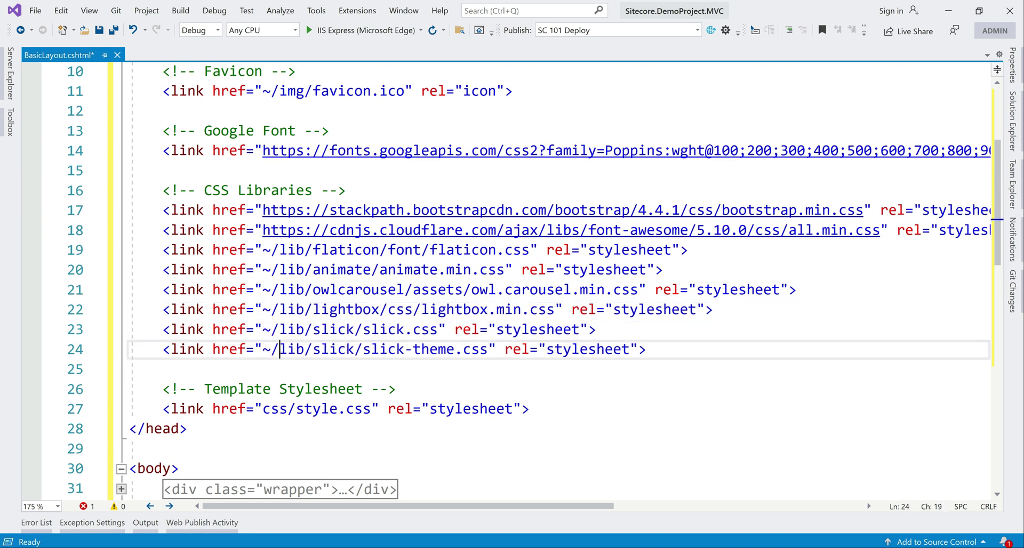
{"action": "left_click", "coordinate": [263, 408]}
{"action": "key", "text": "ctrl+v"}
Add the ~/ prefix to the eight local lib script paths under JavaScript Libraries, from easing.min.js to slick.min.js.
{"action": "scroll", "coordinate": [262, 408], "scroll_direction": "down", "scroll_amount": 1}
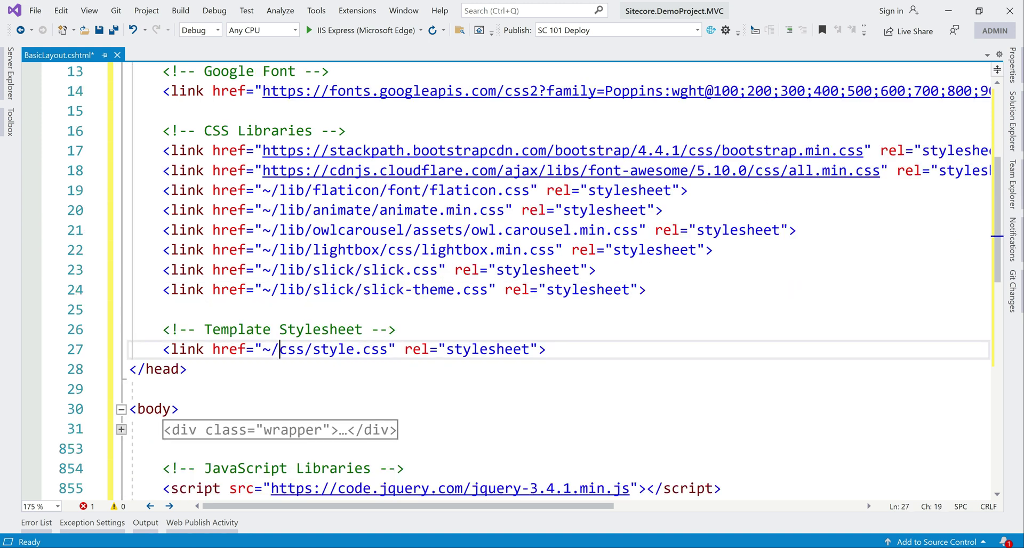
{"action": "scroll", "coordinate": [506, 280], "scroll_direction": "down", "scroll_amount": 6}
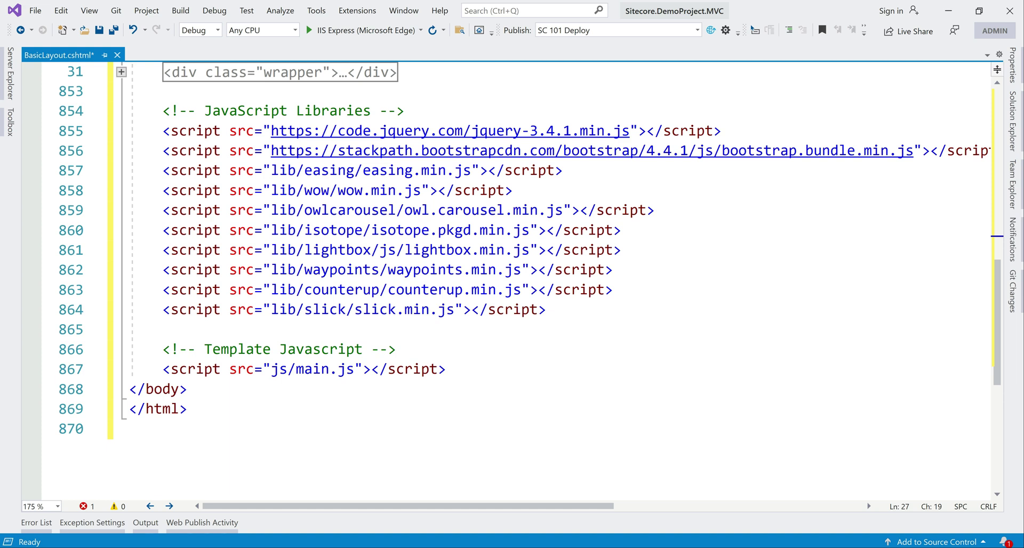
{"action": "left_click", "coordinate": [270, 170]}
{"action": "key", "text": "ctrl+v"}
{"action": "left_click", "coordinate": [270, 191]}
{"action": "key", "text": "ctrl+v"}
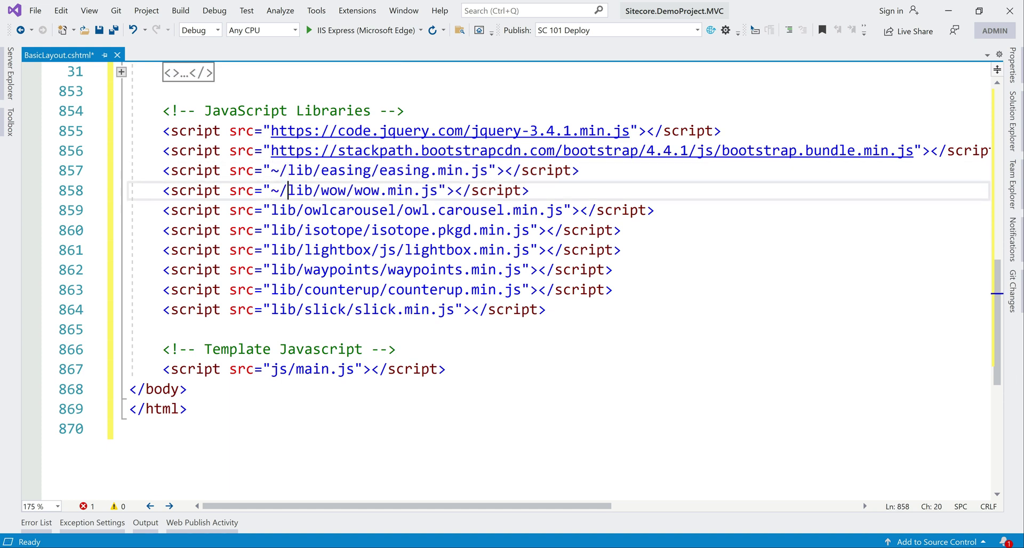
{"action": "left_click", "coordinate": [270, 210]}
{"action": "key", "text": "ctrl+v"}
{"action": "left_click", "coordinate": [270, 230]}
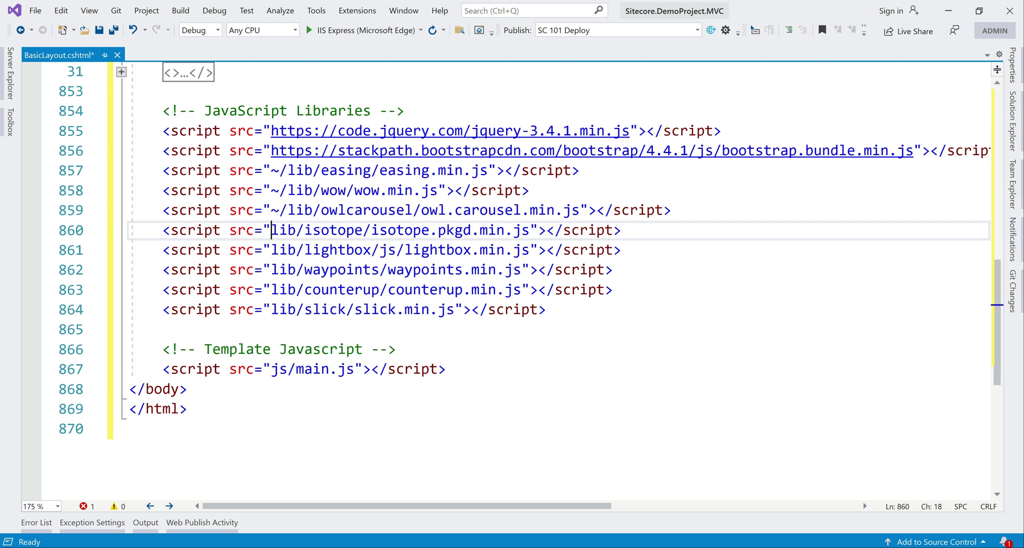
{"action": "key", "text": "ctrl+v"}
{"action": "left_click", "coordinate": [271, 250]}
{"action": "key", "text": "ctrl+v"}
{"action": "left_click", "coordinate": [270, 270]}
{"action": "key", "text": "ctrl+v"}
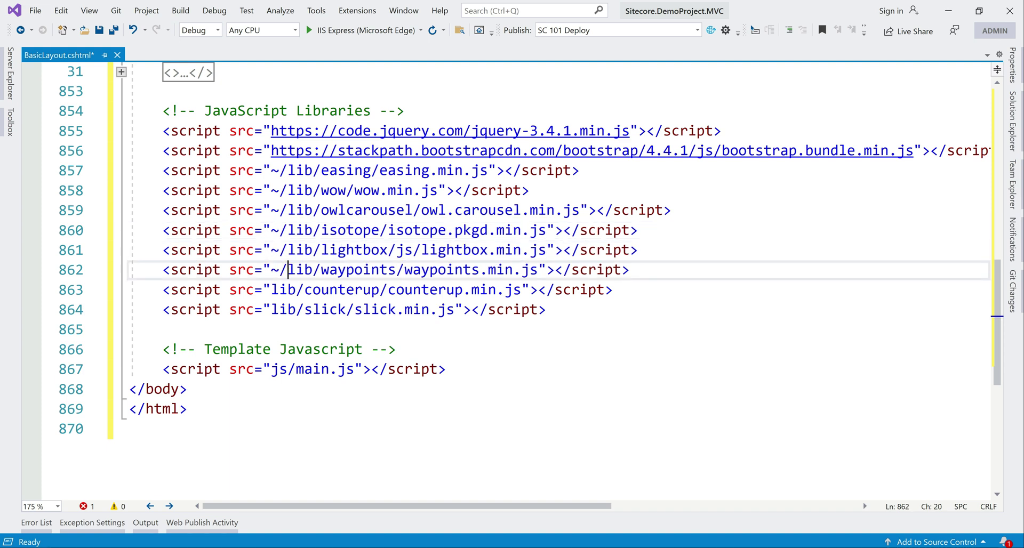
{"action": "left_click", "coordinate": [270, 290]}
{"action": "key", "text": "ctrl+v"}
{"action": "left_click", "coordinate": [270, 309]}
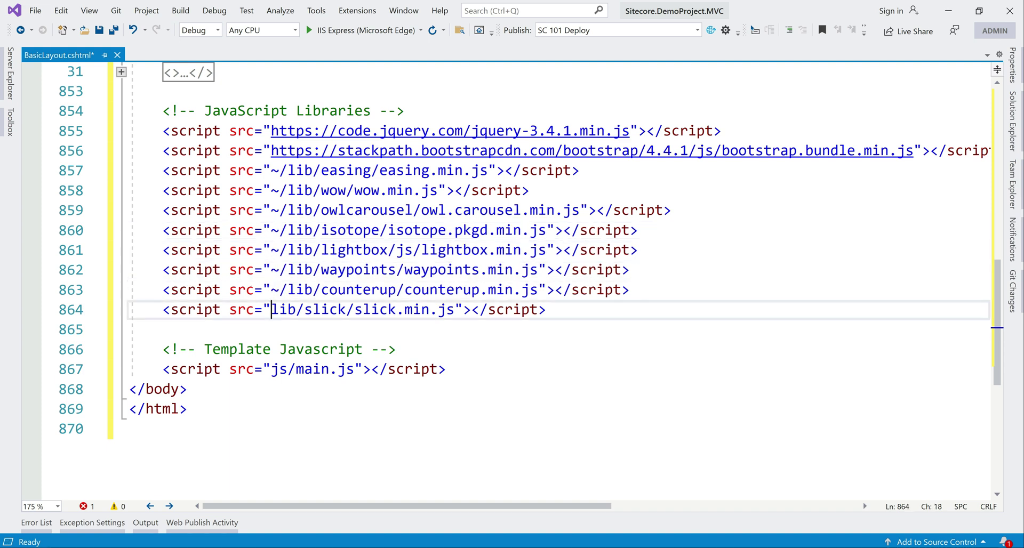
{"action": "key", "text": "ctrl+v"}
Prefix the js/main.js script path under Template Javascript with ~/ and save the layout file.
{"action": "left_click", "coordinate": [270, 369]}
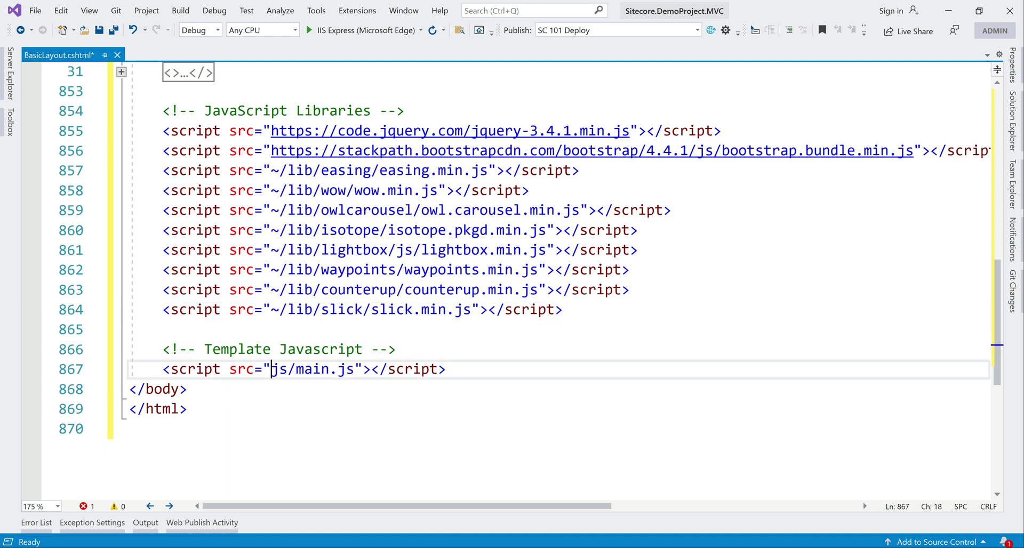
{"action": "key", "text": "ctrl+v"}
{"action": "left_click", "coordinate": [130, 429]}
{"action": "scroll", "coordinate": [507, 277], "scroll_direction": "up", "scroll_amount": 2}
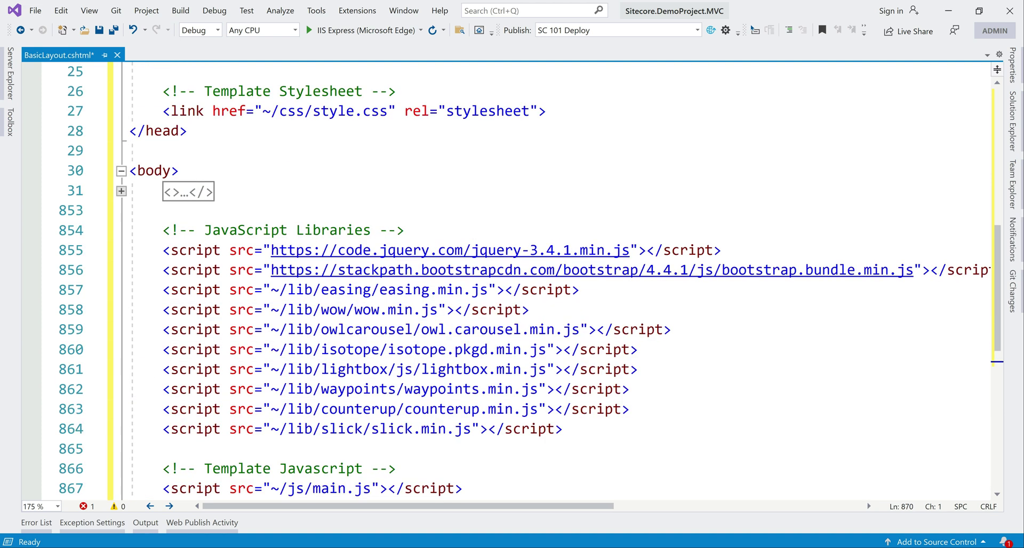
{"action": "key", "text": "ctrl+s"}
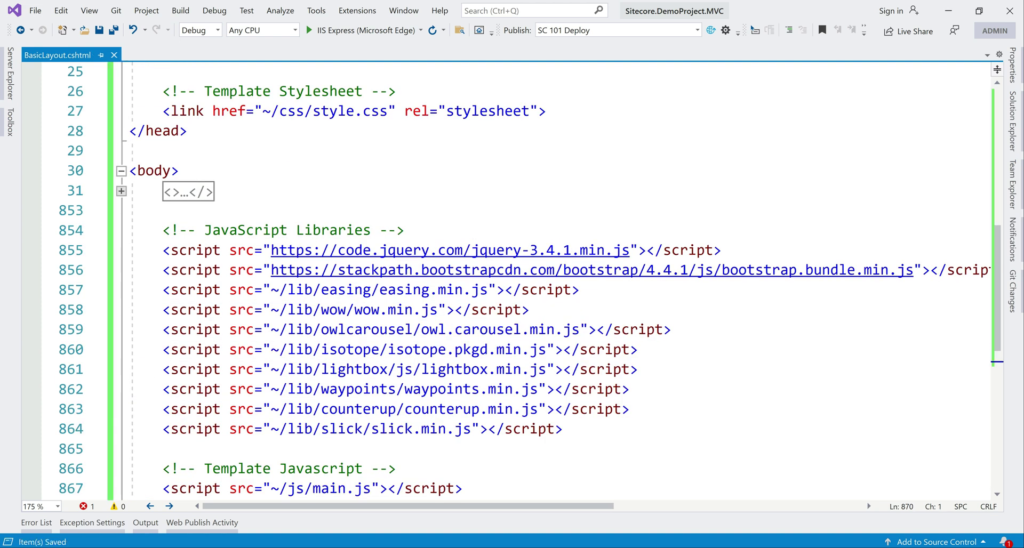
Expand the wrapper div and collapse its top-bar, nav-bar, carousel, feature and about sections to review the body structure.
{"action": "left_click", "coordinate": [404, 369]}
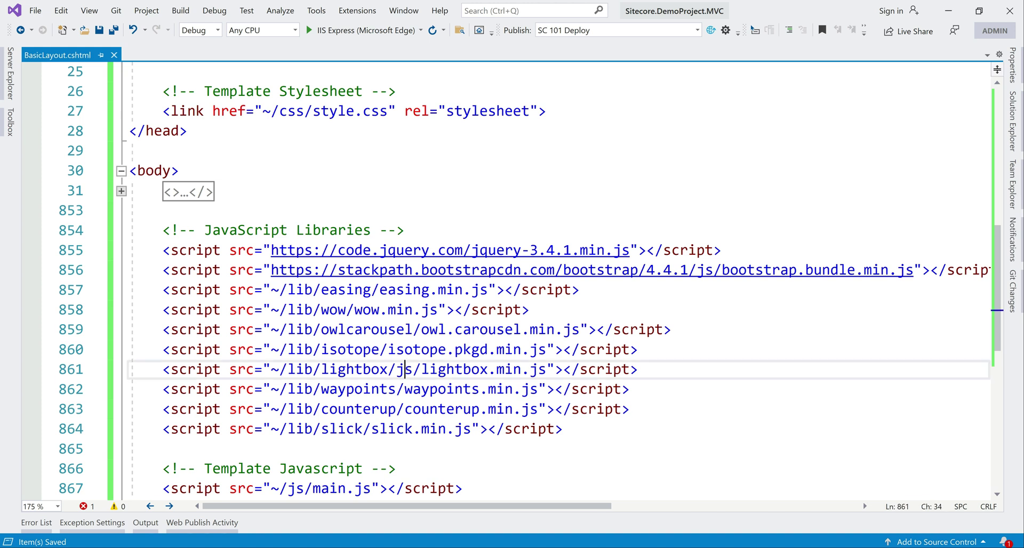
{"action": "left_click", "coordinate": [121, 190]}
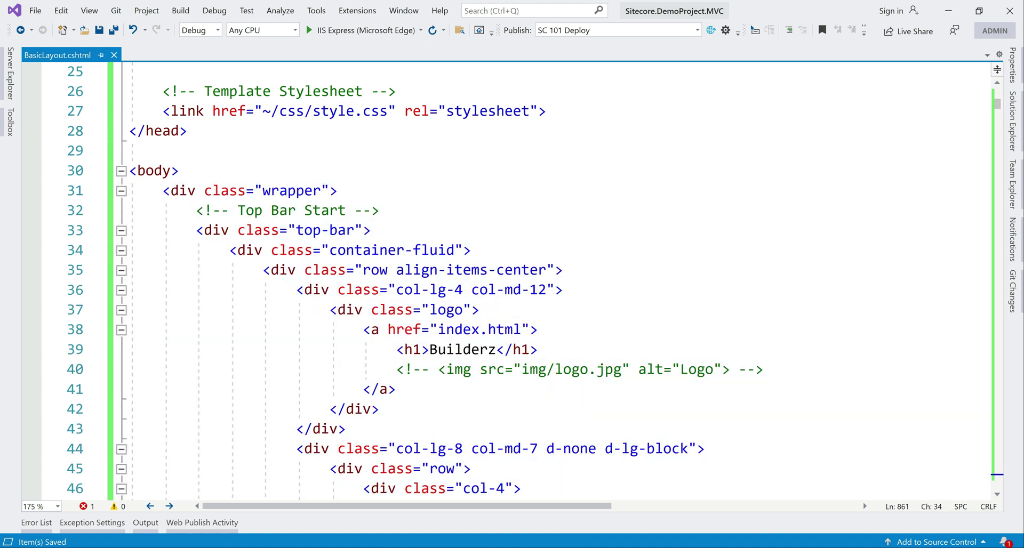
{"action": "left_click", "coordinate": [121, 231]}
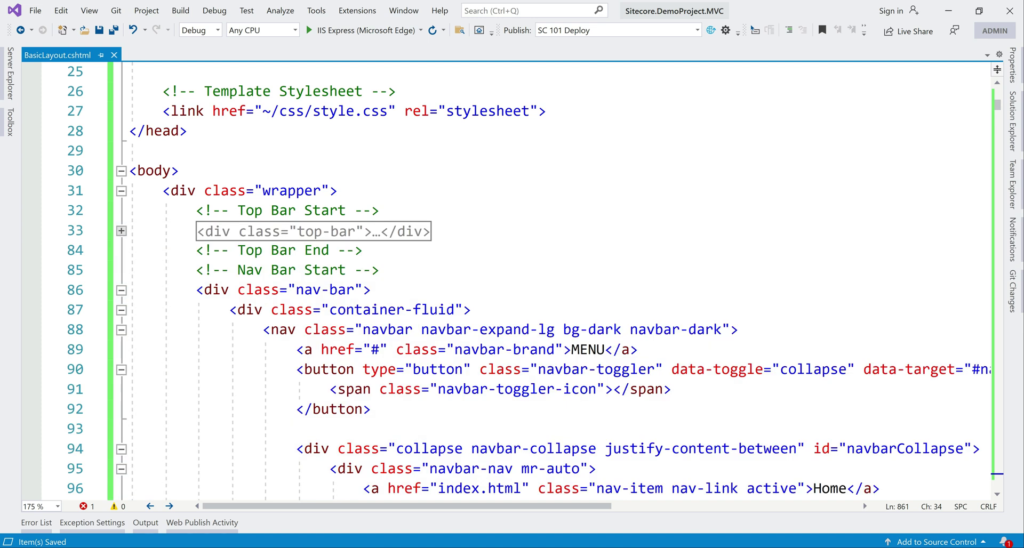
{"action": "left_click", "coordinate": [121, 290]}
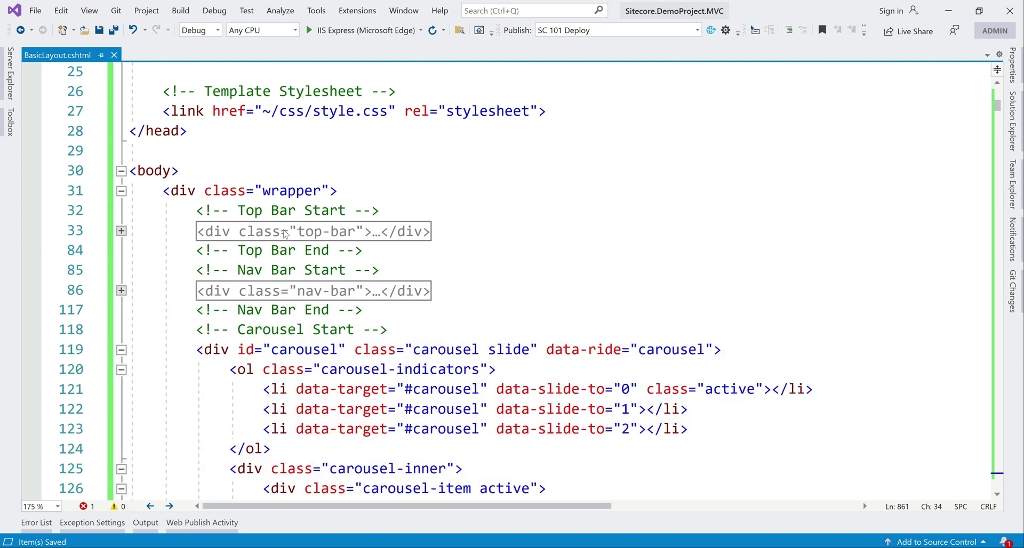
{"action": "left_click", "coordinate": [121, 350]}
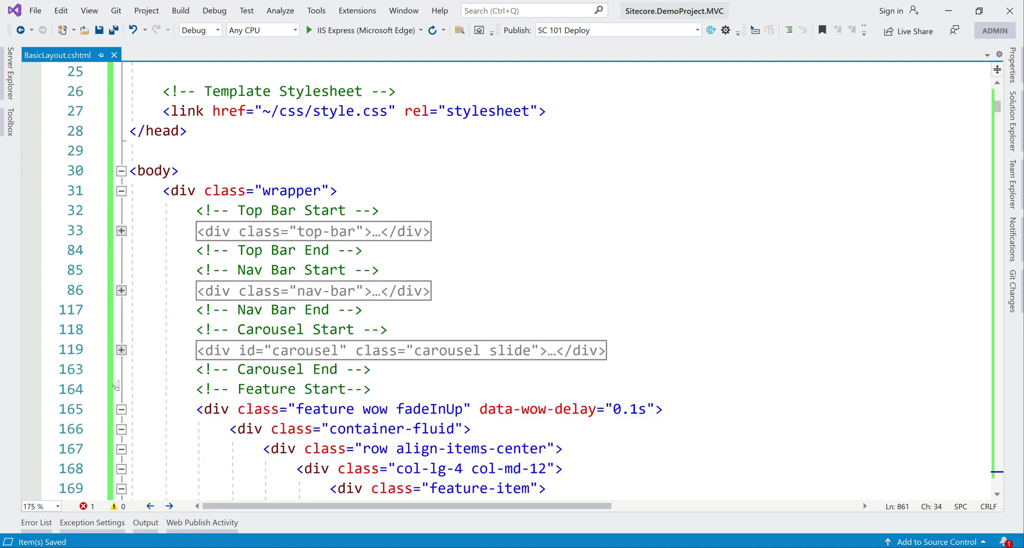
{"action": "left_click", "coordinate": [121, 409]}
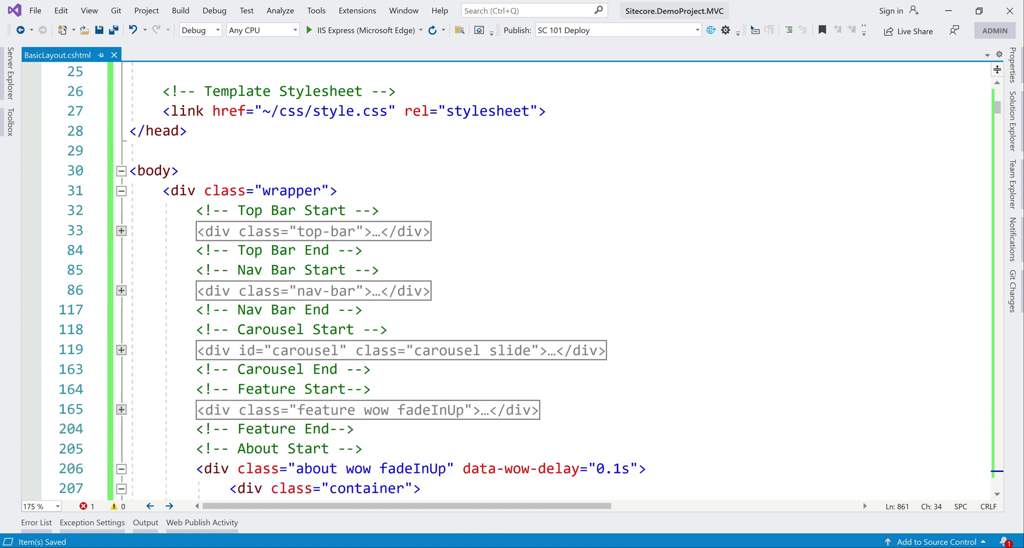
{"action": "scroll", "coordinate": [121, 409], "scroll_direction": "down", "scroll_amount": 1}
{"action": "left_click", "coordinate": [121, 408]}
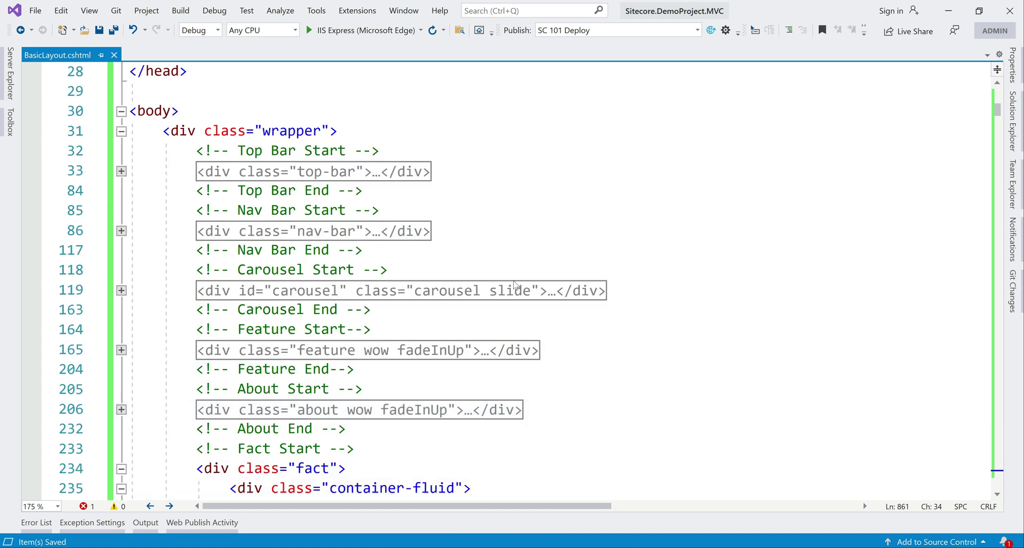
Set up a find and replace in the current document for img/, taken from the service-1.jpg image source, with ~/img/ as replacement.
{"action": "scroll", "coordinate": [514, 284], "scroll_direction": "down", "scroll_amount": 6}
{"action": "scroll", "coordinate": [514, 284], "scroll_direction": "down", "scroll_amount": 4}
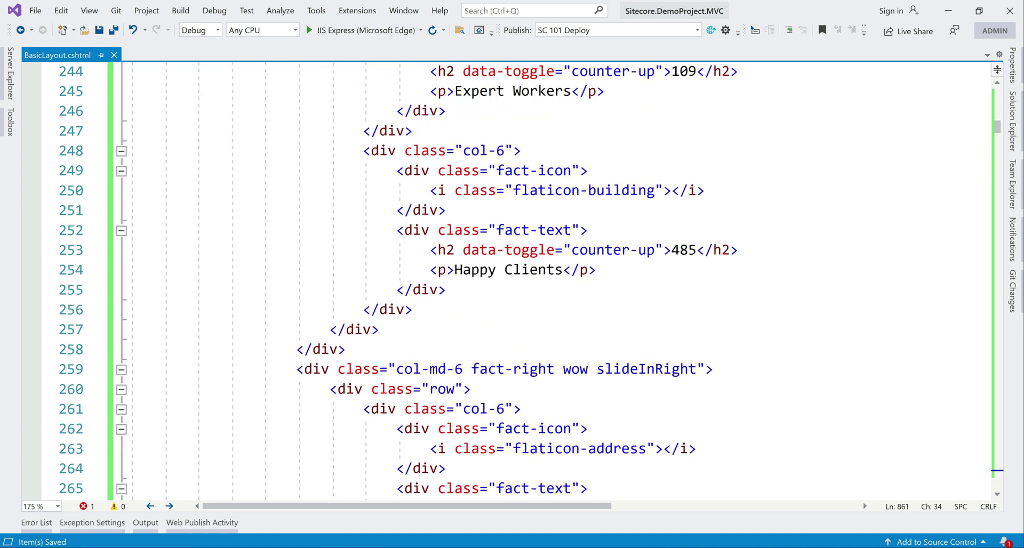
{"action": "scroll", "coordinate": [514, 284], "scroll_direction": "down", "scroll_amount": 13}
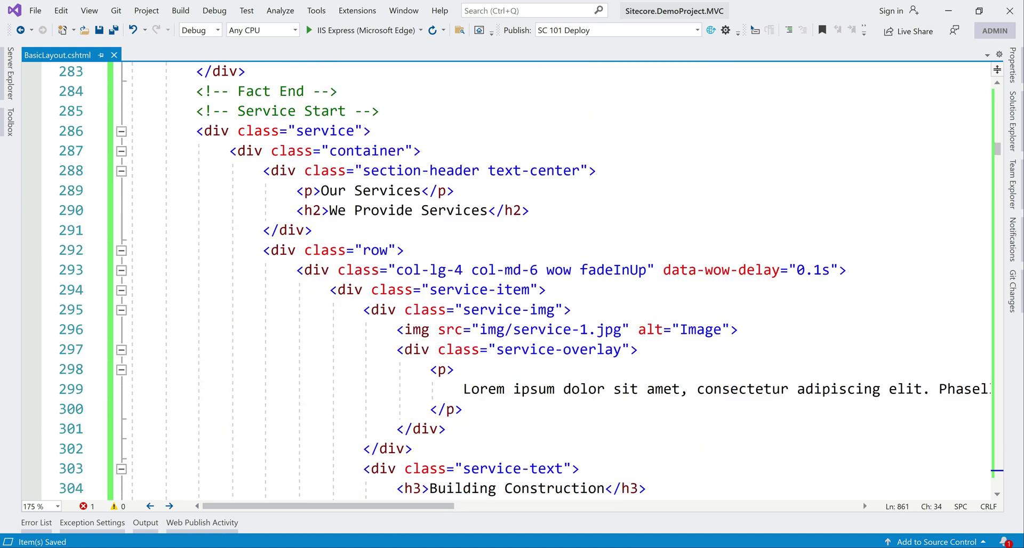
{"action": "left_click_drag", "start_coordinate": [479, 329], "coordinate": [512, 330]}
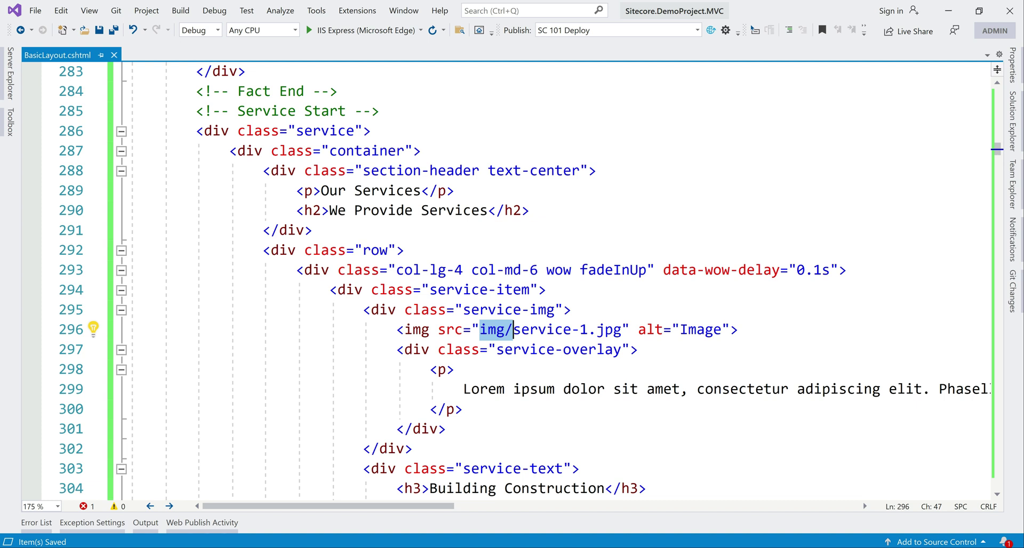
{"action": "key", "text": "ctrl+f"}
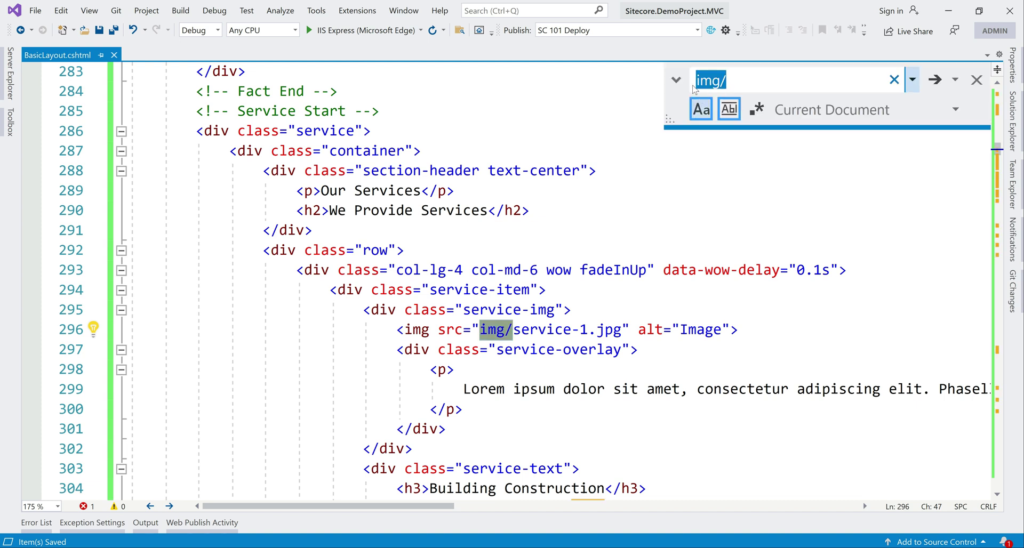
{"action": "left_click", "coordinate": [677, 80]}
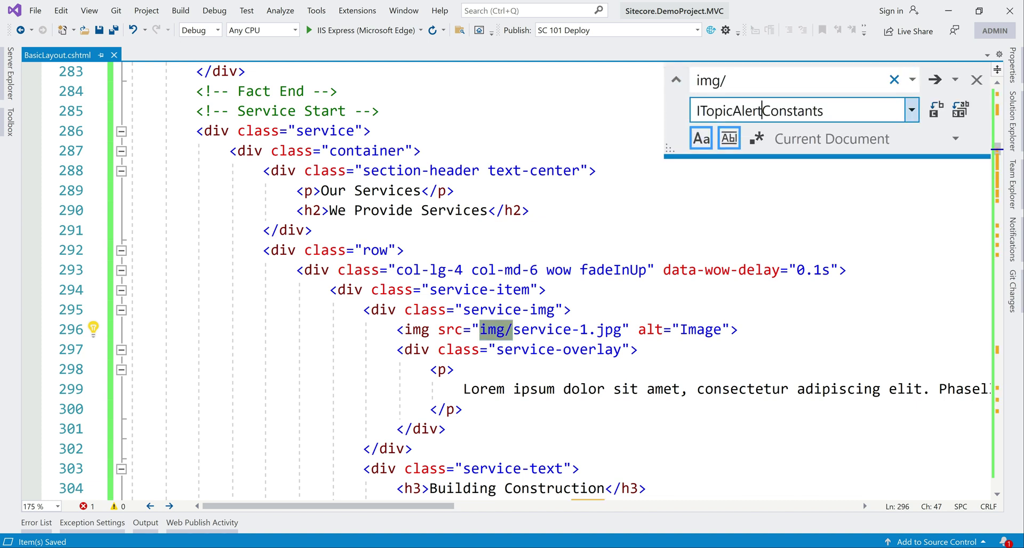
{"action": "double_click", "coordinate": [761, 110]}
{"action": "key", "text": "BackSpace"}
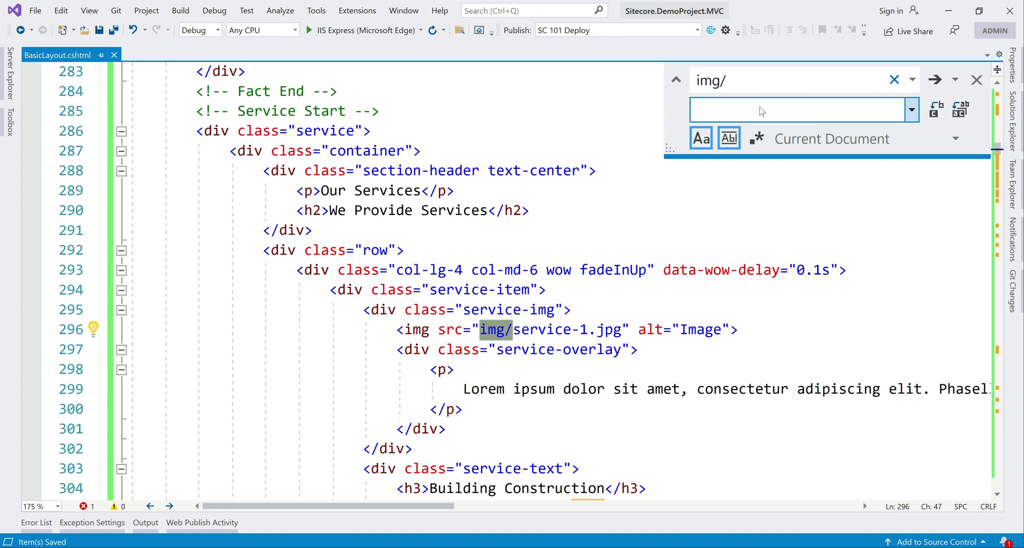
{"action": "type", "text": "~/img/"}
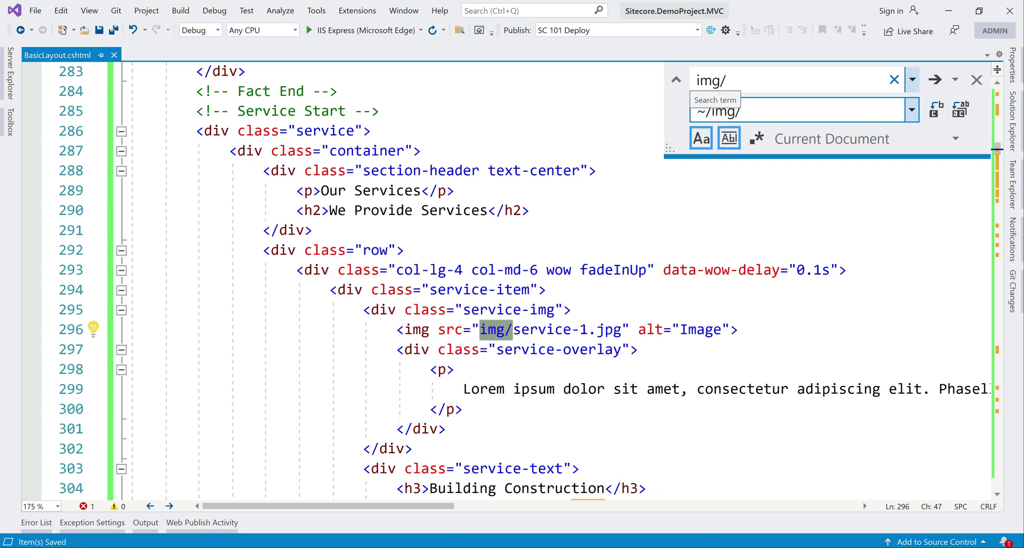
Add a leading double quote to both the search term and the replacement, making them "img/ and "~/img/.
{"action": "left_click", "coordinate": [697, 83]}
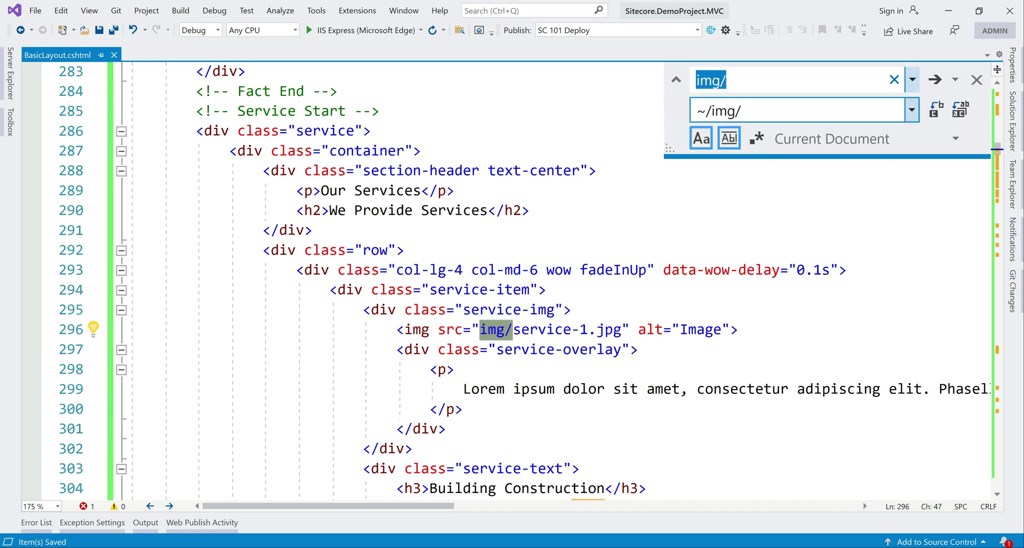
{"action": "key", "text": "Home"}
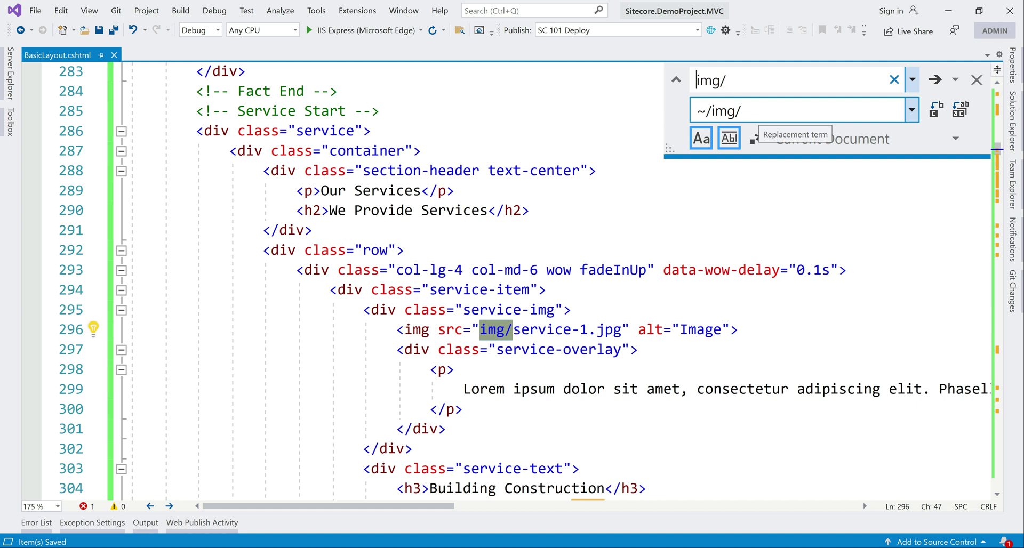
{"action": "type", "text": "\""}
{"action": "key", "text": "Return"}
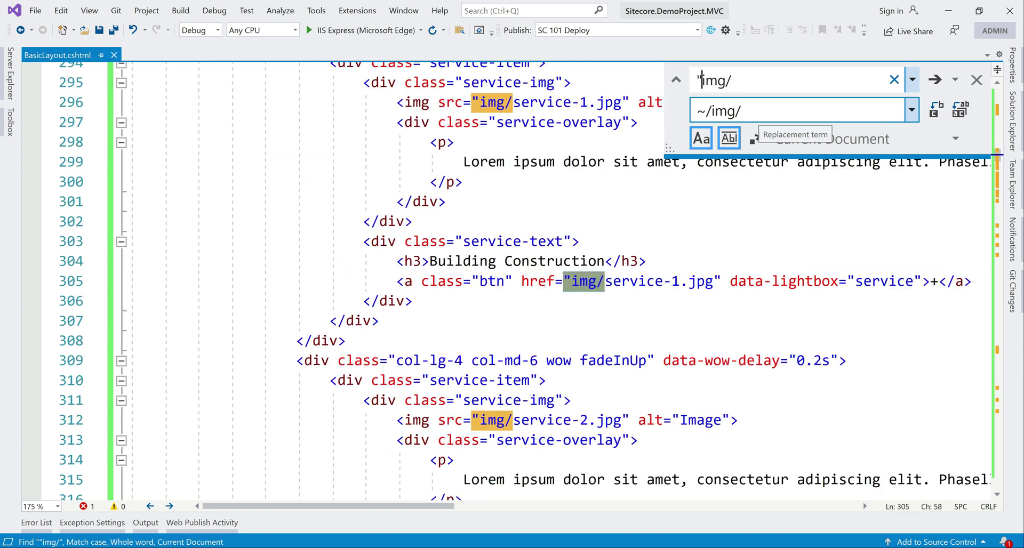
{"action": "key", "text": "Tab"}
{"action": "key", "text": "Home"}
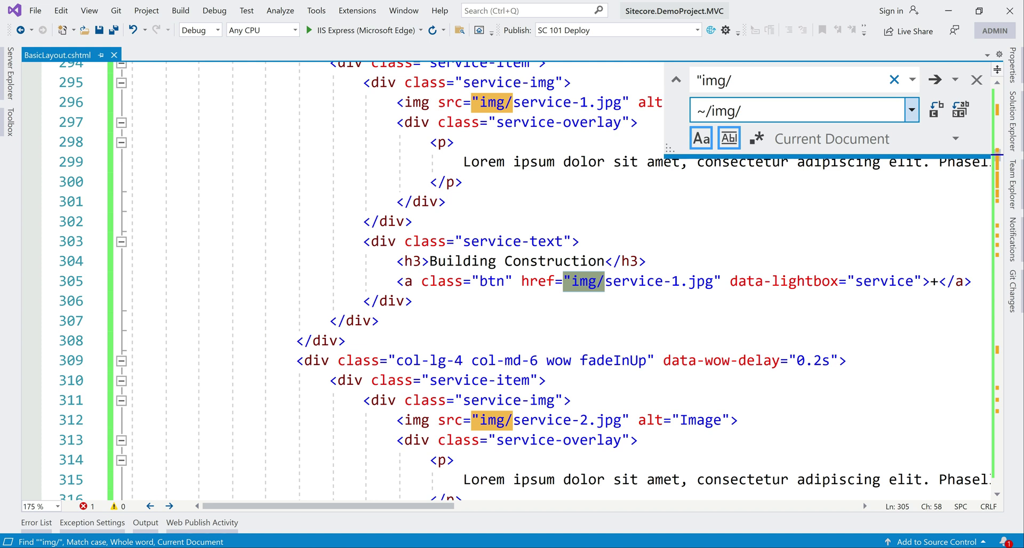
{"action": "type", "text": "\""}
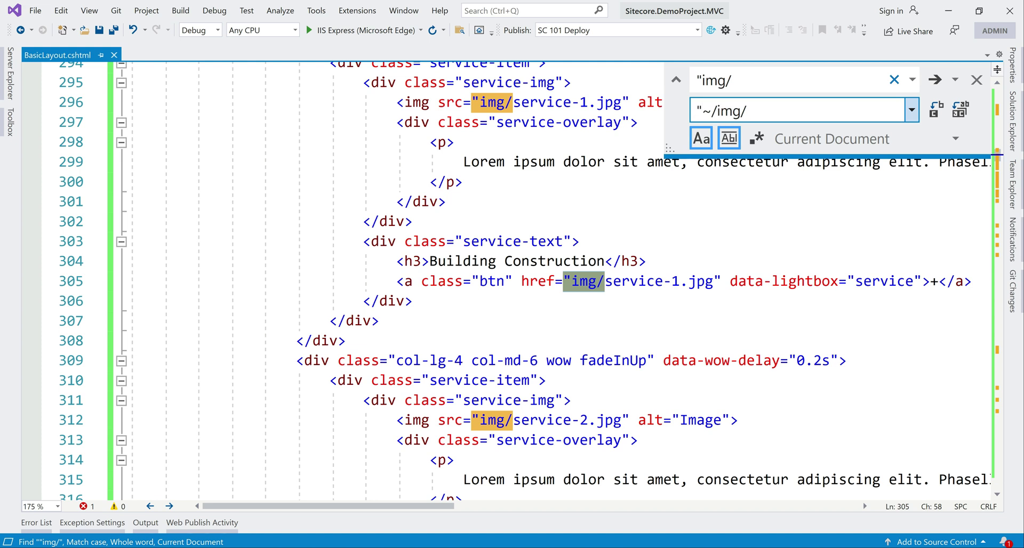
Replace three matches individually and all remaining ones in the document, close the find and replace, and check the updated image paths.
{"action": "left_click", "coordinate": [935, 109]}
{"action": "left_click", "coordinate": [935, 109]}
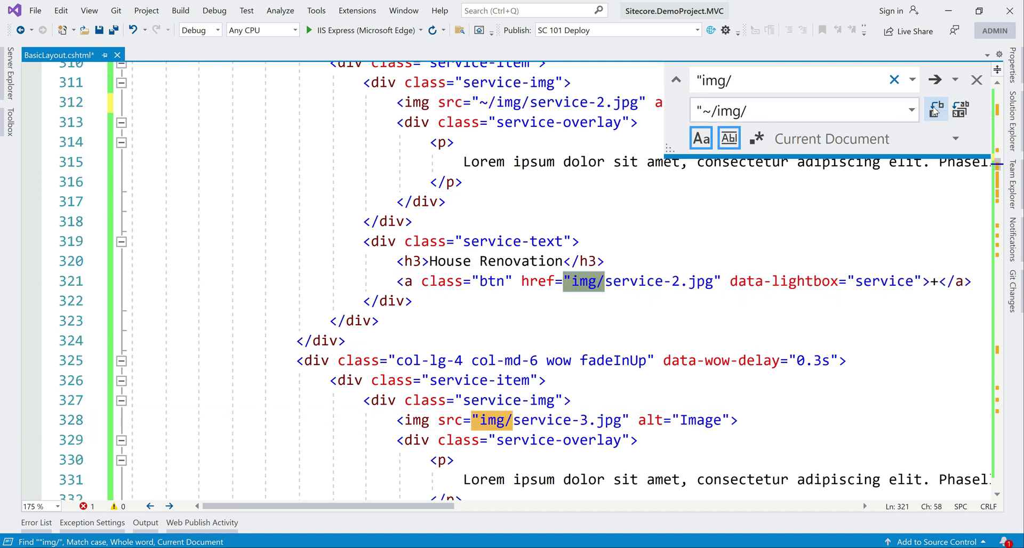
{"action": "left_click", "coordinate": [936, 109]}
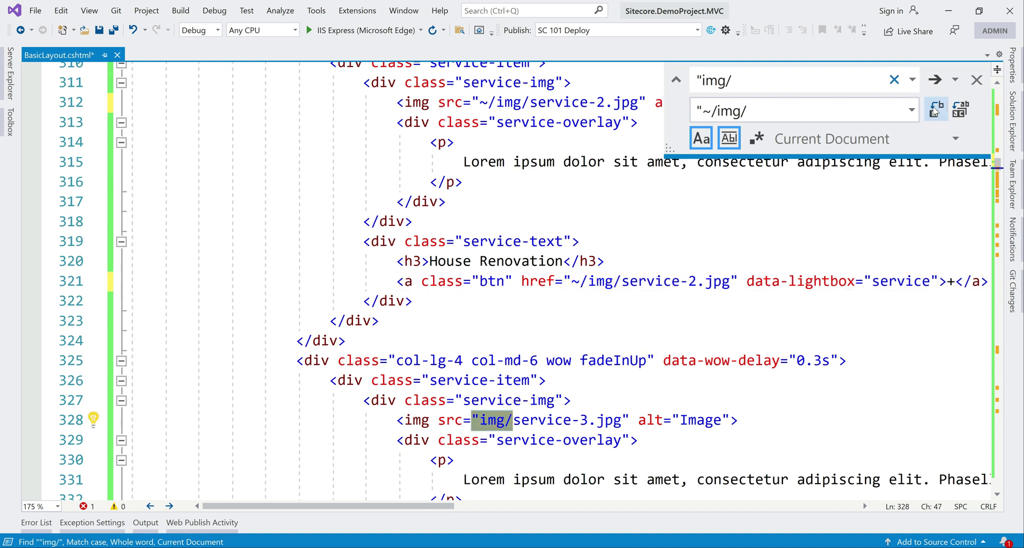
{"action": "left_click", "coordinate": [959, 110]}
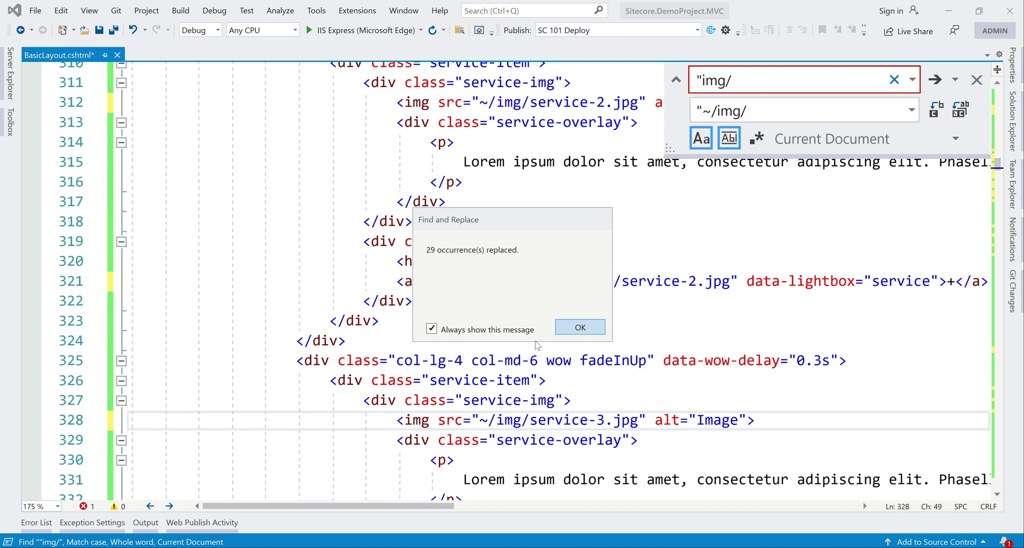
{"action": "left_click", "coordinate": [582, 330]}
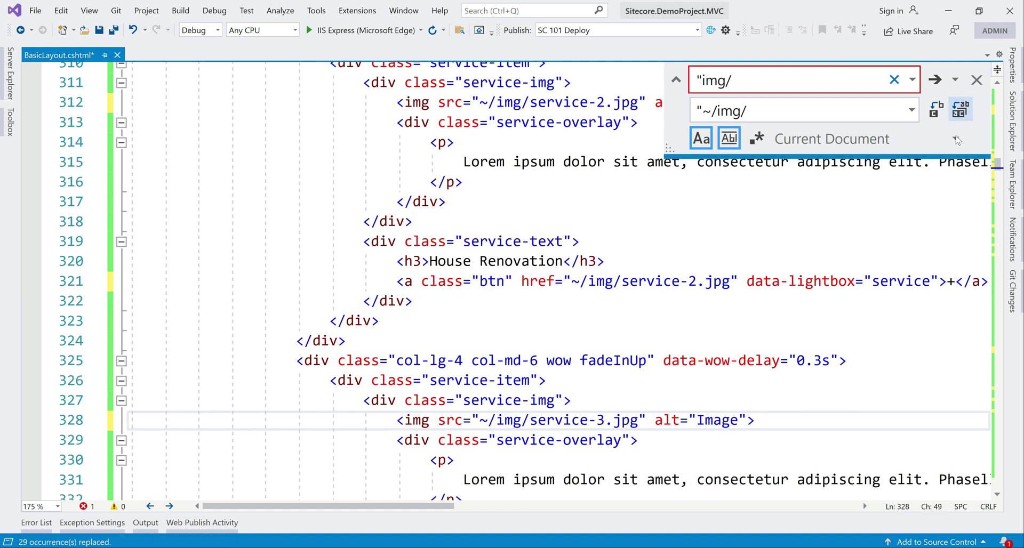
{"action": "left_click", "coordinate": [976, 79]}
{"action": "scroll", "coordinate": [507, 280], "scroll_direction": "up", "scroll_amount": 7}
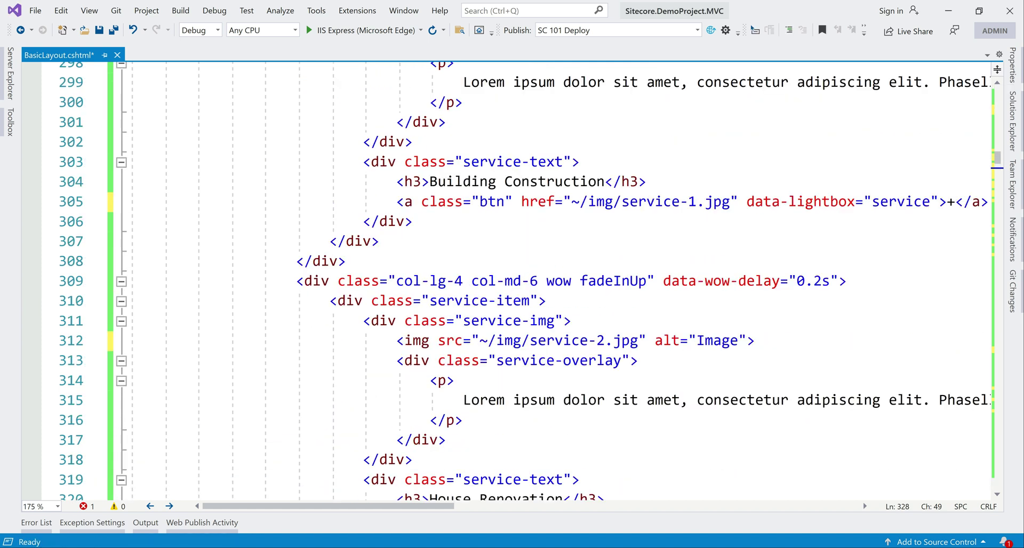
{"action": "scroll", "coordinate": [506, 280], "scroll_direction": "up", "scroll_amount": 12}
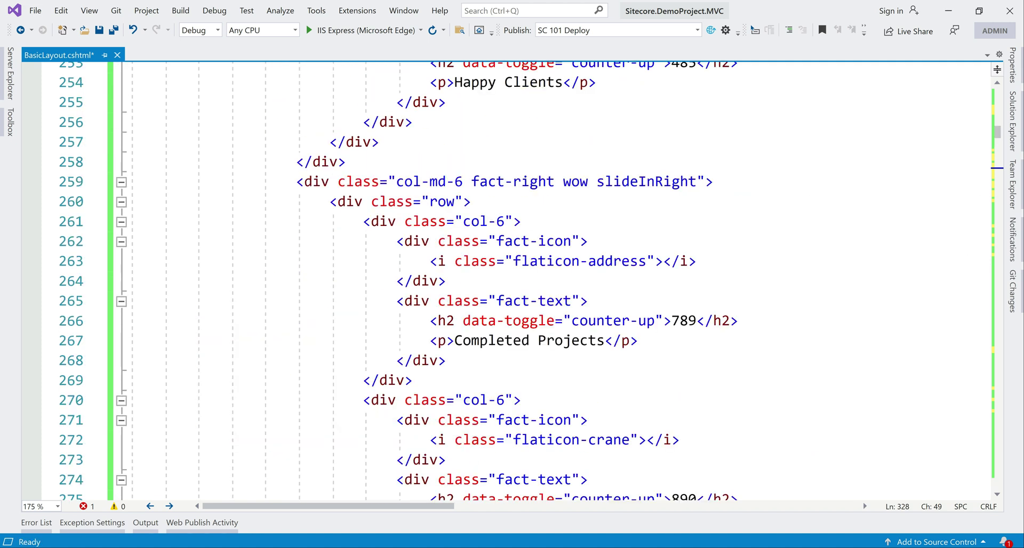
{"action": "scroll", "coordinate": [506, 280], "scroll_direction": "down", "scroll_amount": 15}
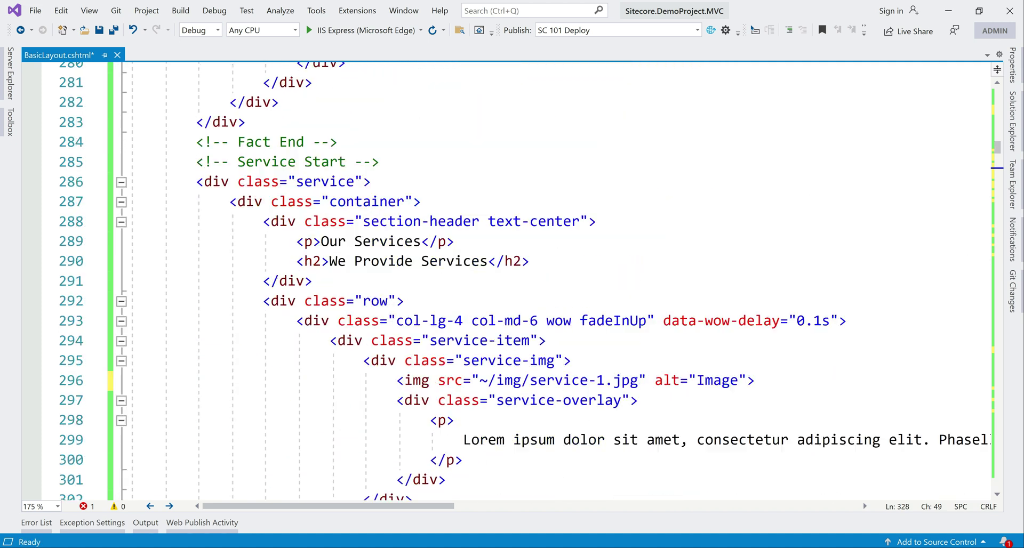
Show the Solution Explorer and hide the files that are not included in the project.
{"action": "left_click", "coordinate": [1011, 122]}
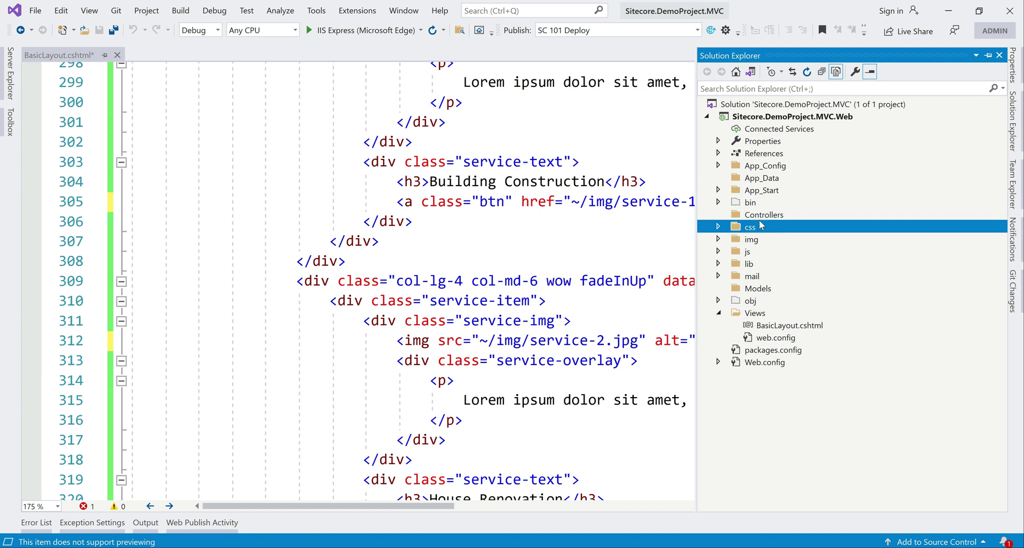
{"action": "left_click", "coordinate": [835, 71]}
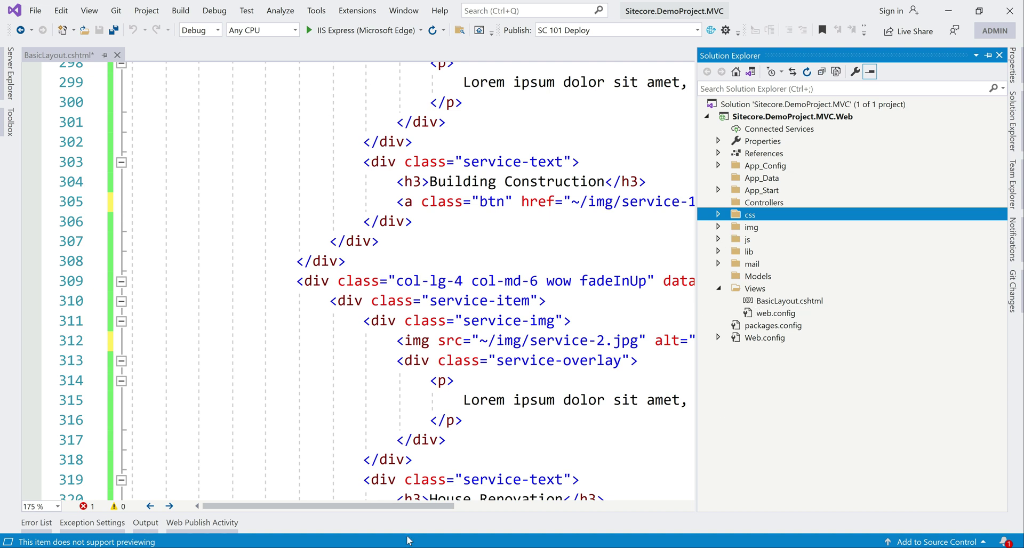
Switch to the Sitecore Content Editor in Firefox and slightly narrow the content tree.
{"action": "mouse_move", "coordinate": [401, 547]}
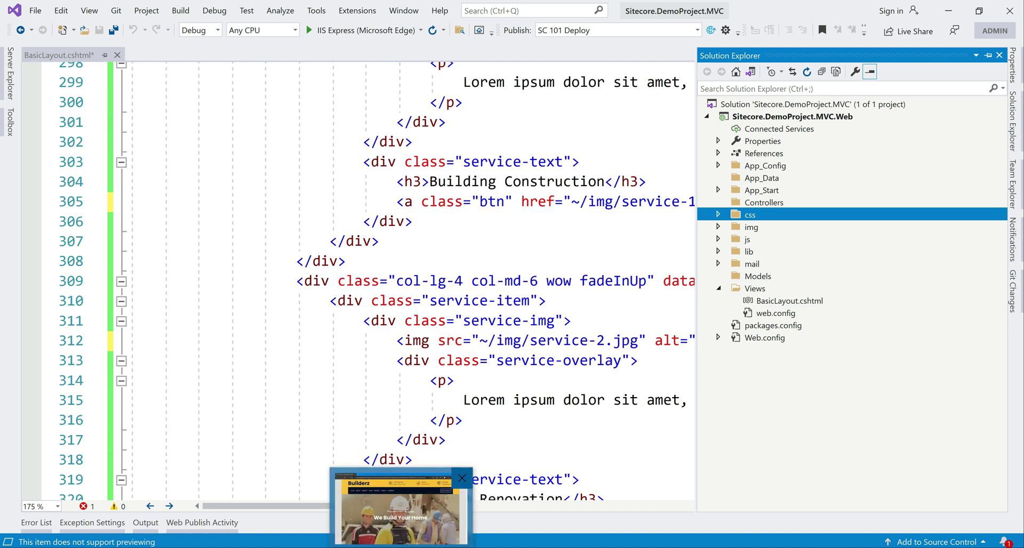
{"action": "left_click", "coordinate": [399, 506]}
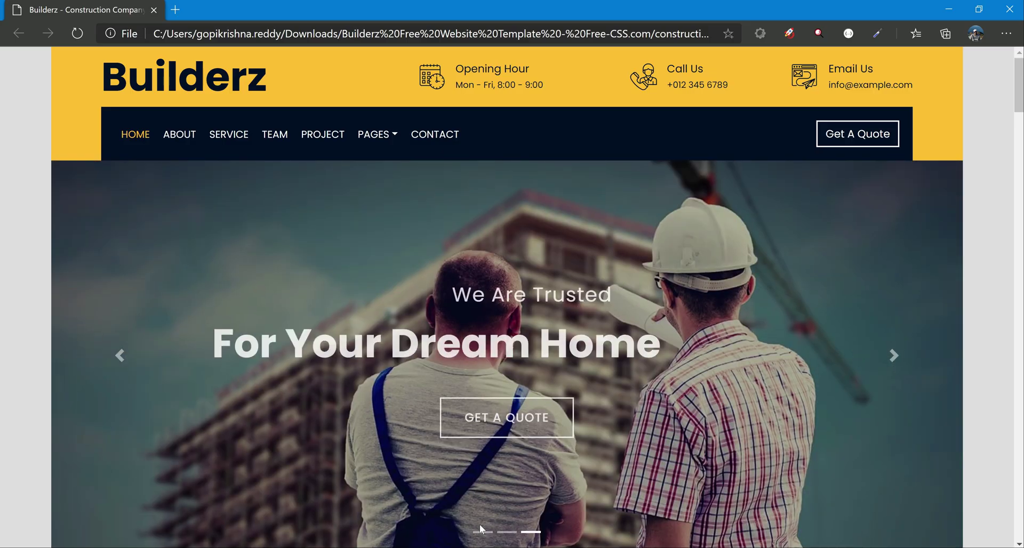
{"action": "key", "text": "alt+Tab"}
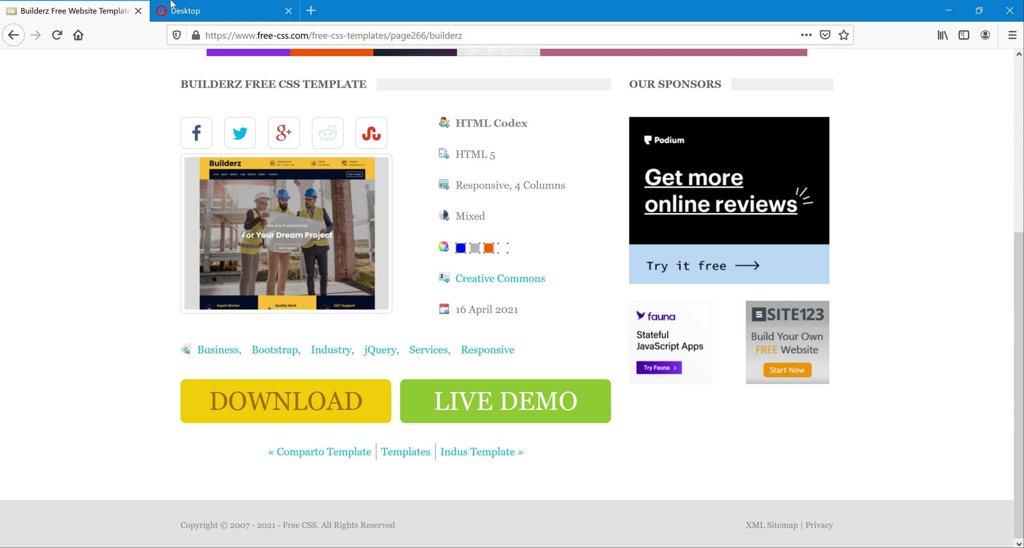
{"action": "left_click", "coordinate": [172, 6]}
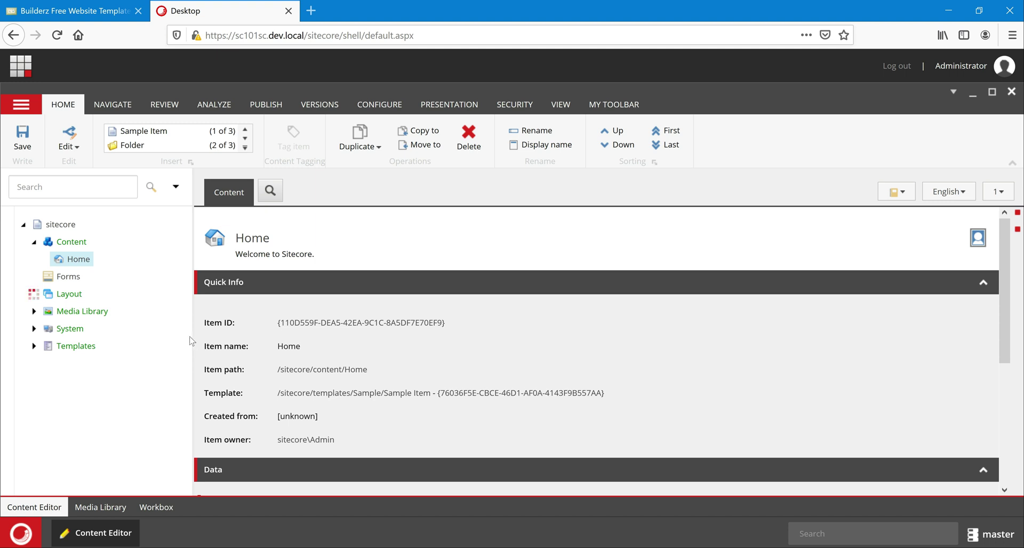
{"action": "left_click_drag", "start_coordinate": [193, 337], "coordinate": [184, 334]}
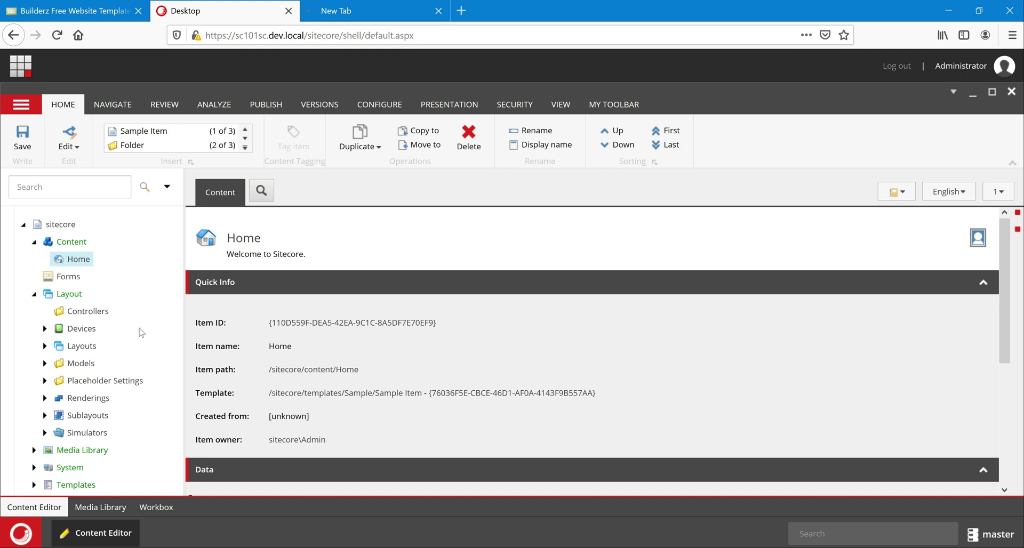
Create an MVC Layout named Basic Layout in the Project folder under Layout/Layouts and finish the wizard.
{"action": "left_click", "coordinate": [45, 346]}
{"action": "scroll", "coordinate": [32, 381], "scroll_direction": "down", "scroll_amount": 2}
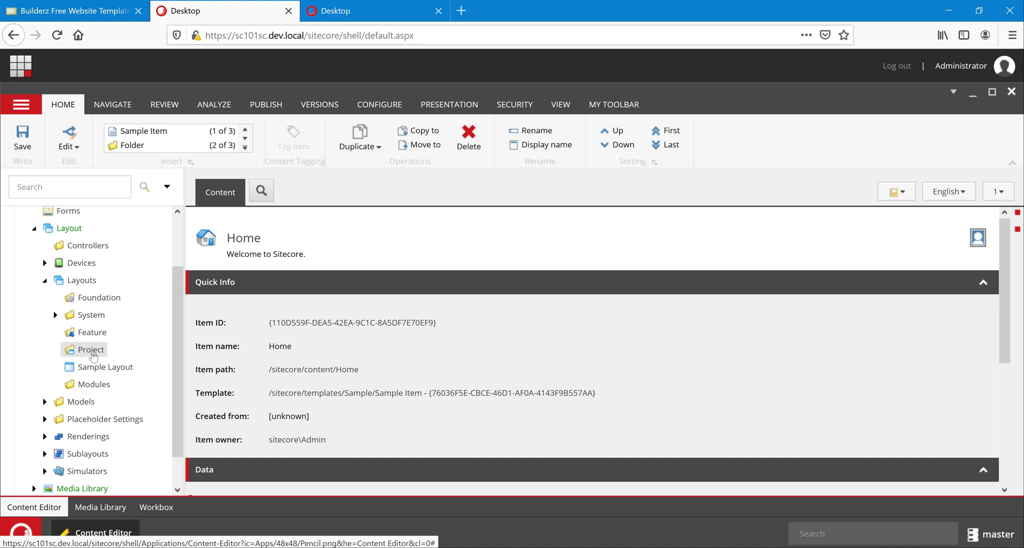
{"action": "right_click", "coordinate": [91, 353]}
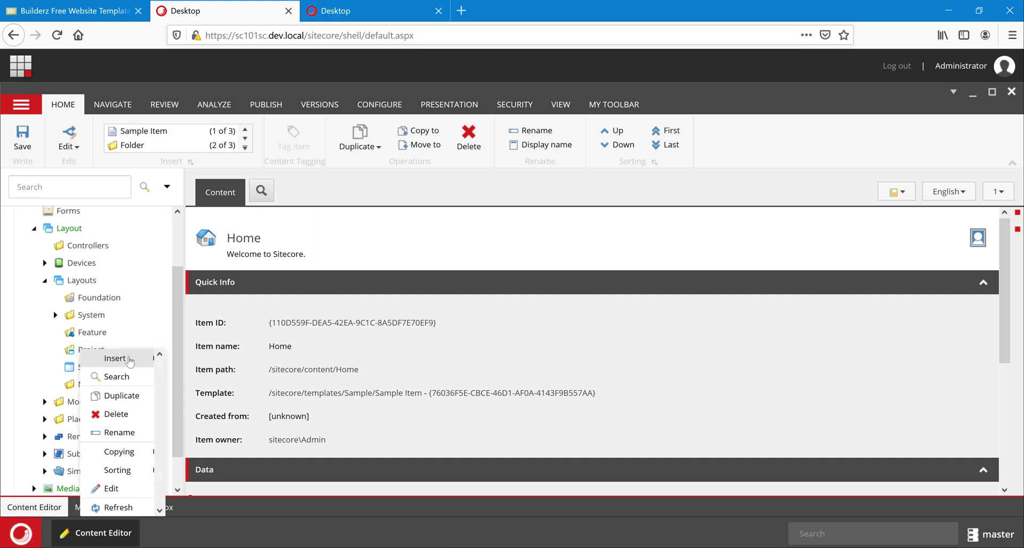
{"action": "mouse_move", "coordinate": [128, 360]}
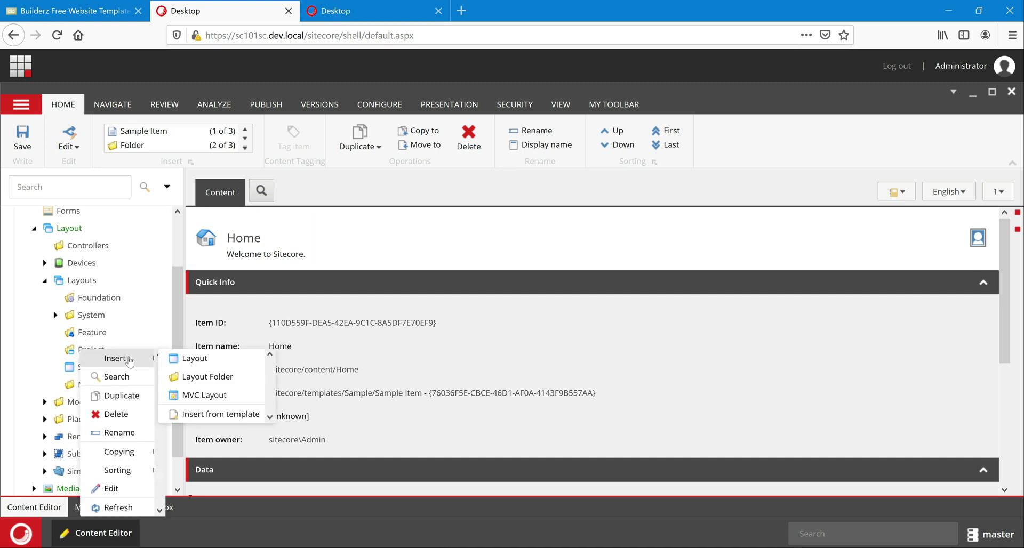
{"action": "left_click", "coordinate": [203, 397]}
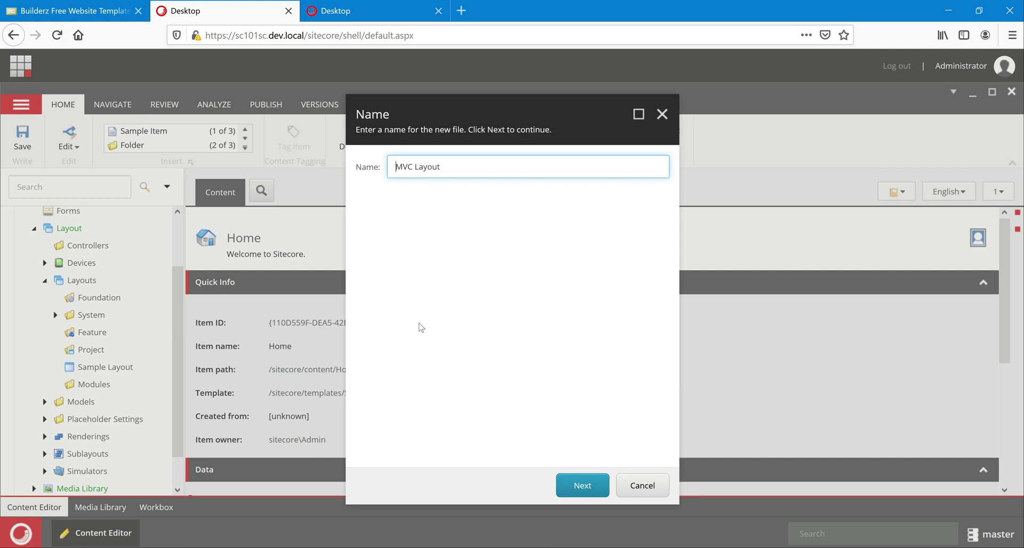
{"action": "left_click_drag", "start_coordinate": [395, 166], "coordinate": [440, 166]}
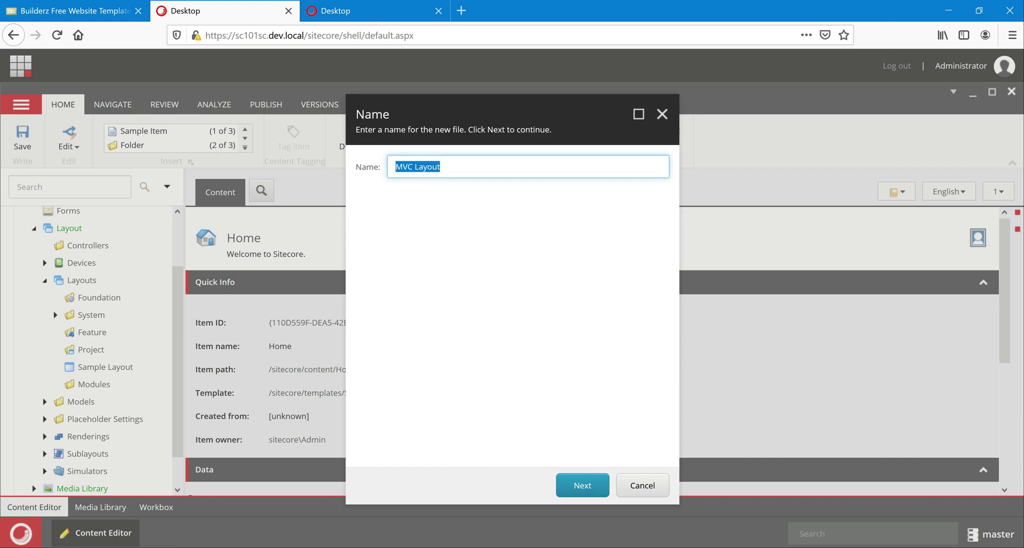
{"action": "left_click", "coordinate": [405, 166]}
{"action": "double_click", "coordinate": [403, 167]}
{"action": "type", "text": "Basic"}
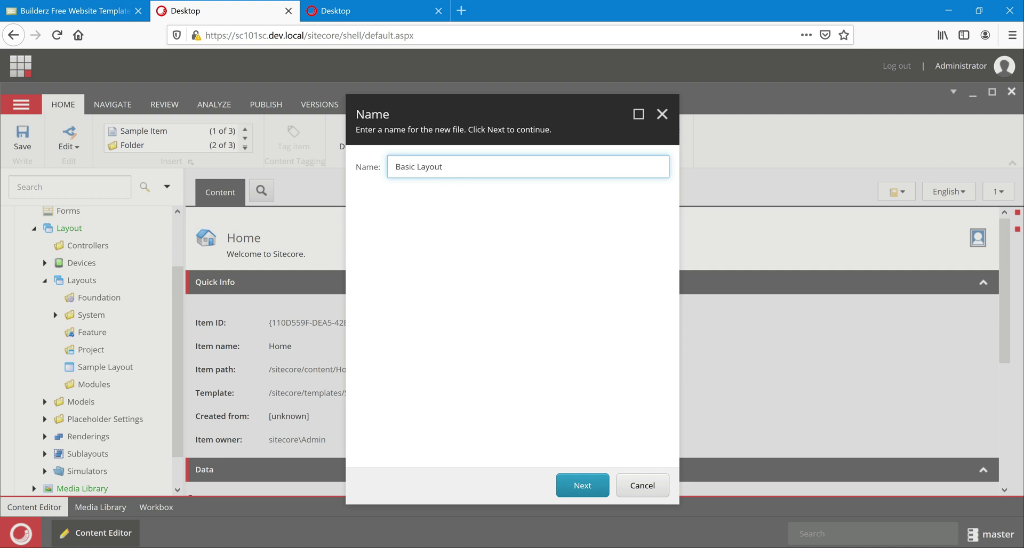
{"action": "left_click", "coordinate": [576, 485]}
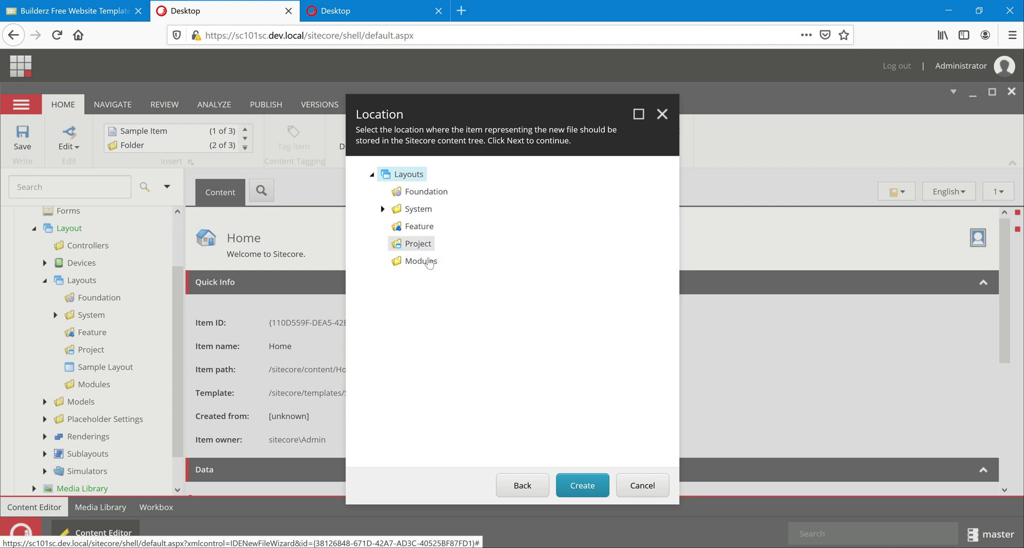
{"action": "left_click", "coordinate": [588, 486]}
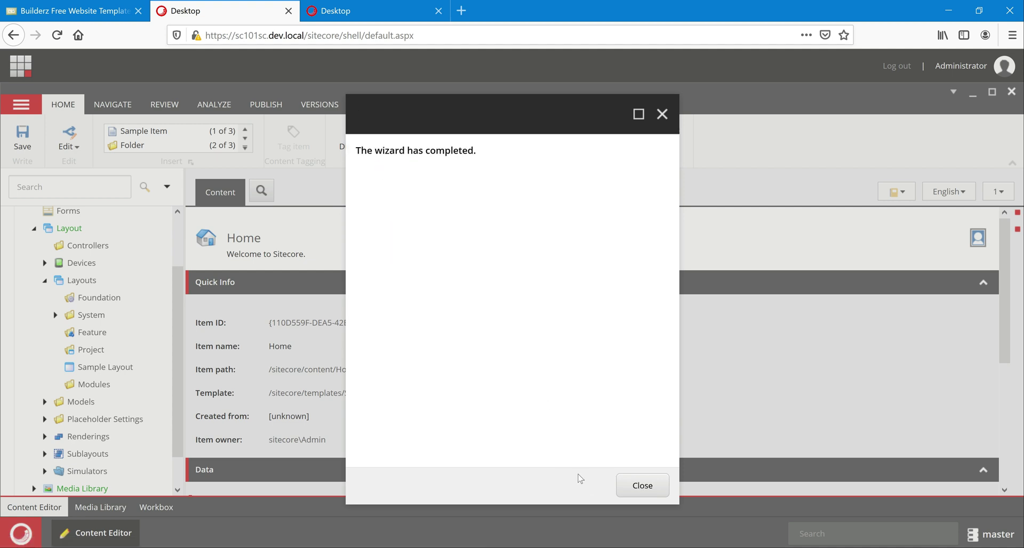
{"action": "left_click", "coordinate": [641, 485]}
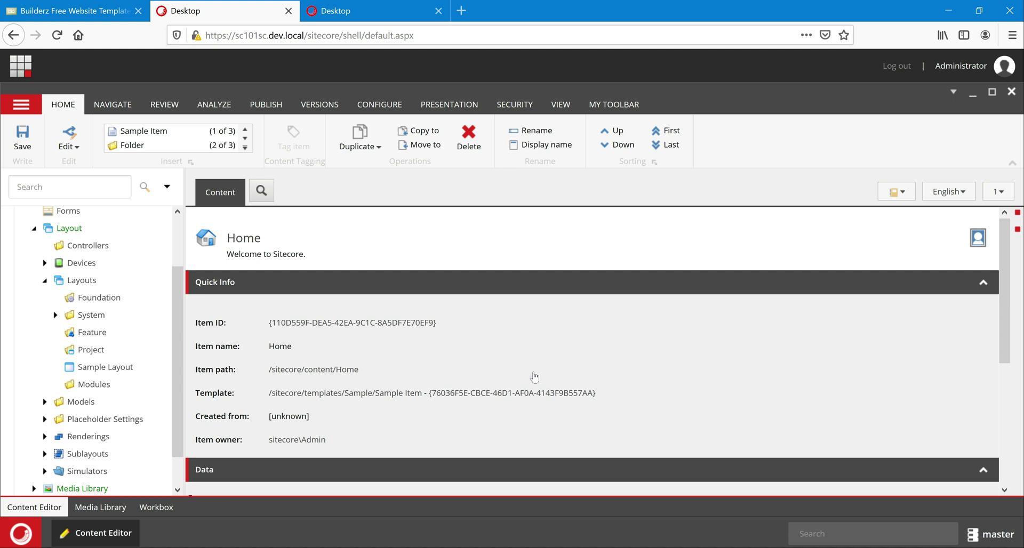
Look up the view file's location in the Visual Studio project and the Path format of the Sample Layout item in Sitecore.
{"action": "scroll", "coordinate": [534, 377], "scroll_direction": "down", "scroll_amount": 5}
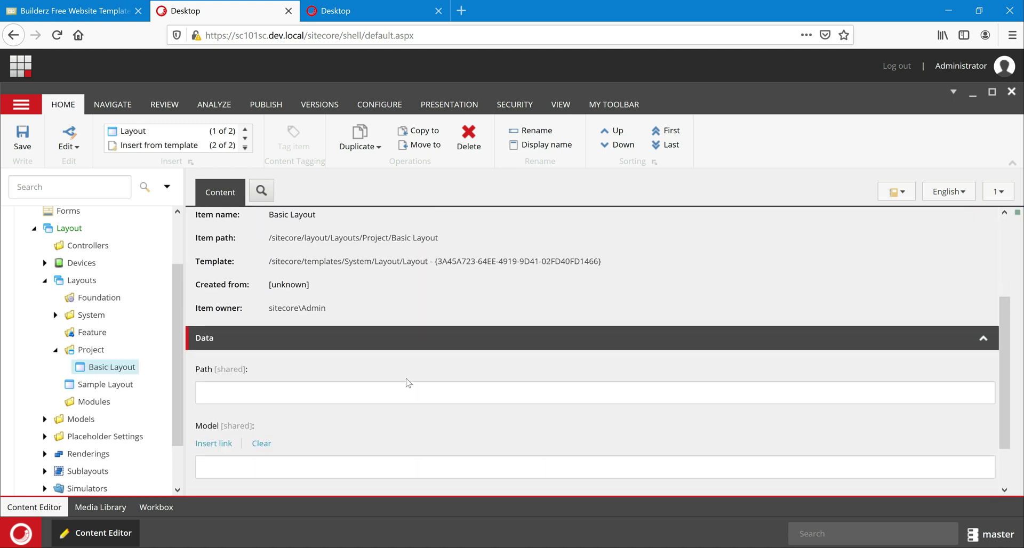
{"action": "left_click", "coordinate": [204, 392]}
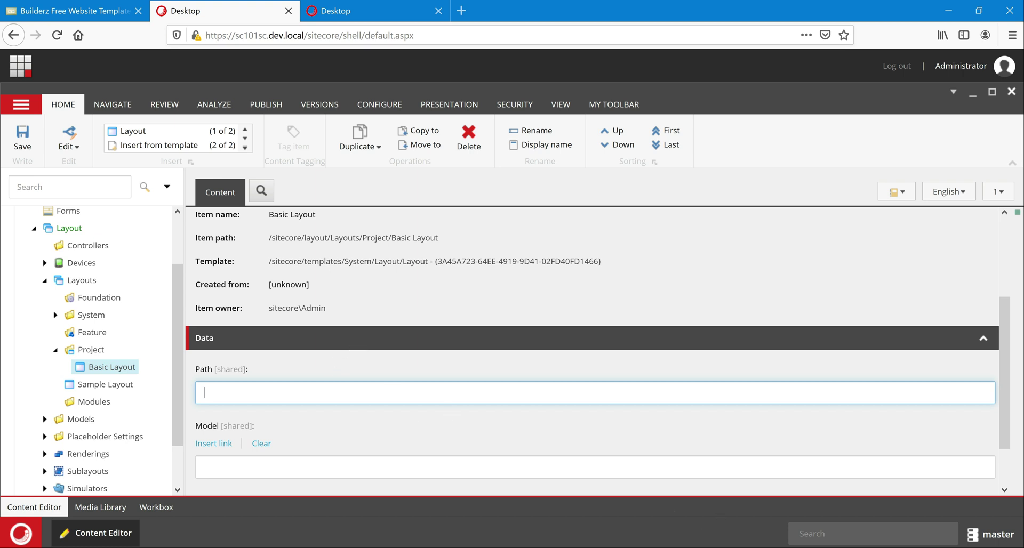
{"action": "key", "text": "alt+Tab"}
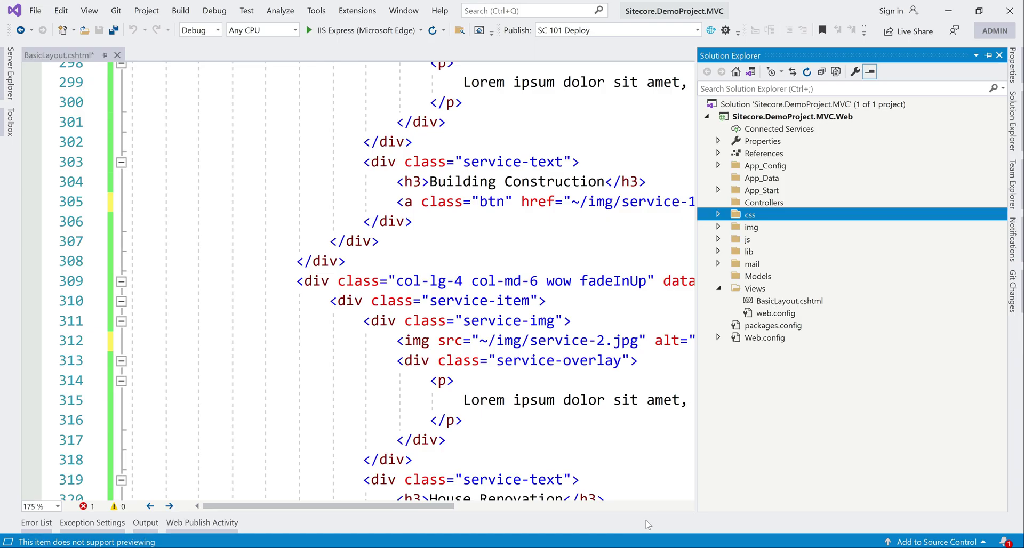
{"action": "key", "text": "alt+Tab"}
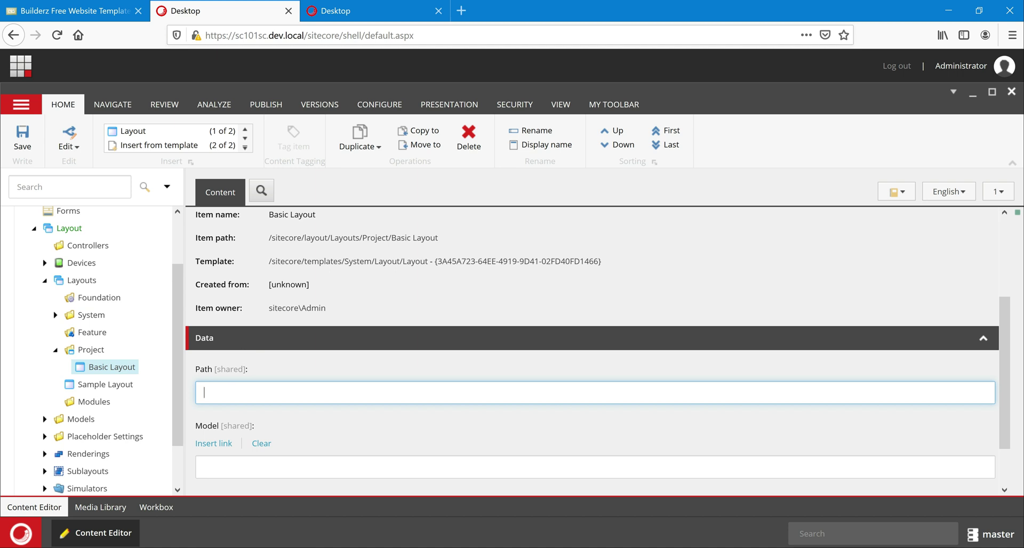
{"action": "left_click", "coordinate": [104, 385]}
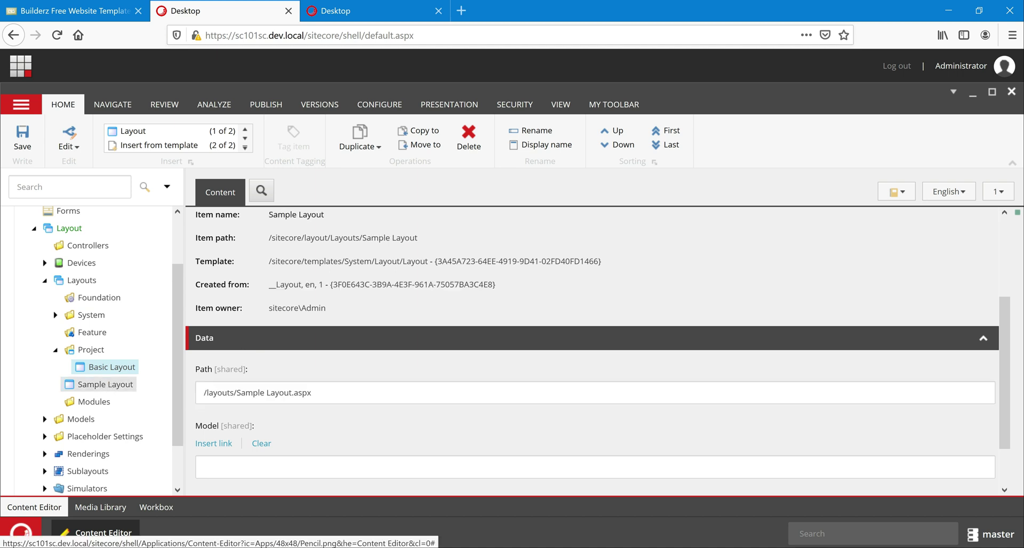
{"action": "triple_click", "coordinate": [256, 392]}
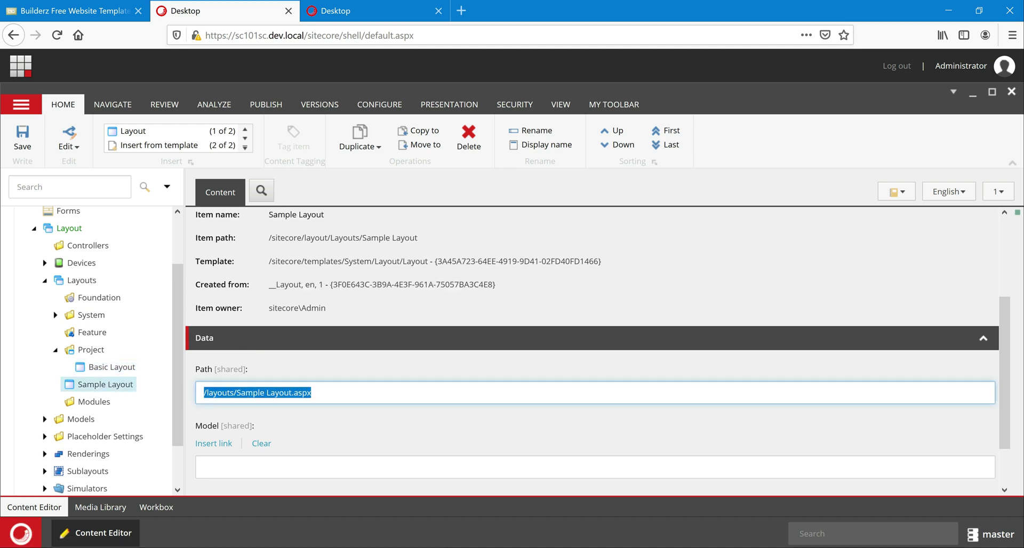
{"action": "left_click", "coordinate": [362, 361]}
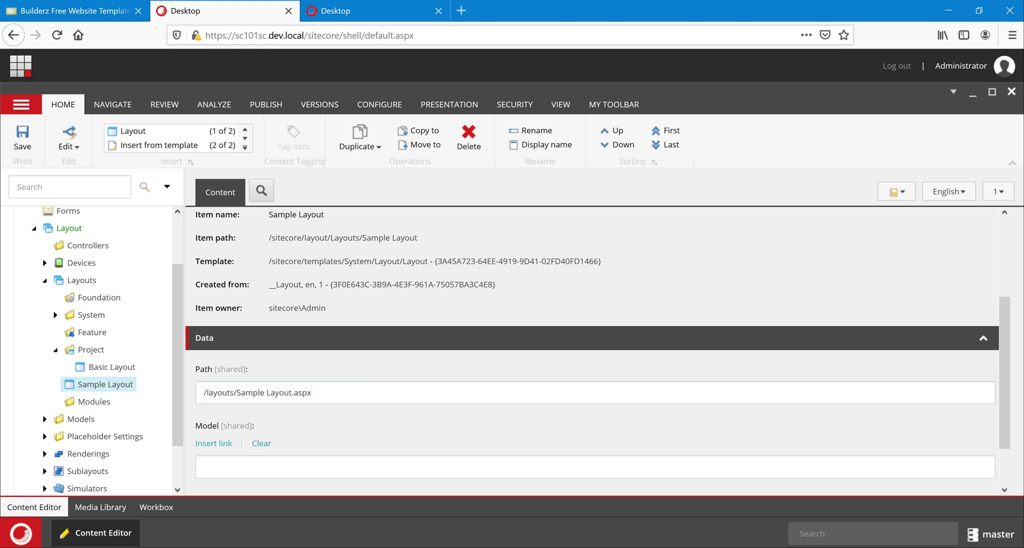
Set the Path of the Basic Layout item to /Views/BasicLayout.cshtml and save the item.
{"action": "left_click", "coordinate": [99, 373]}
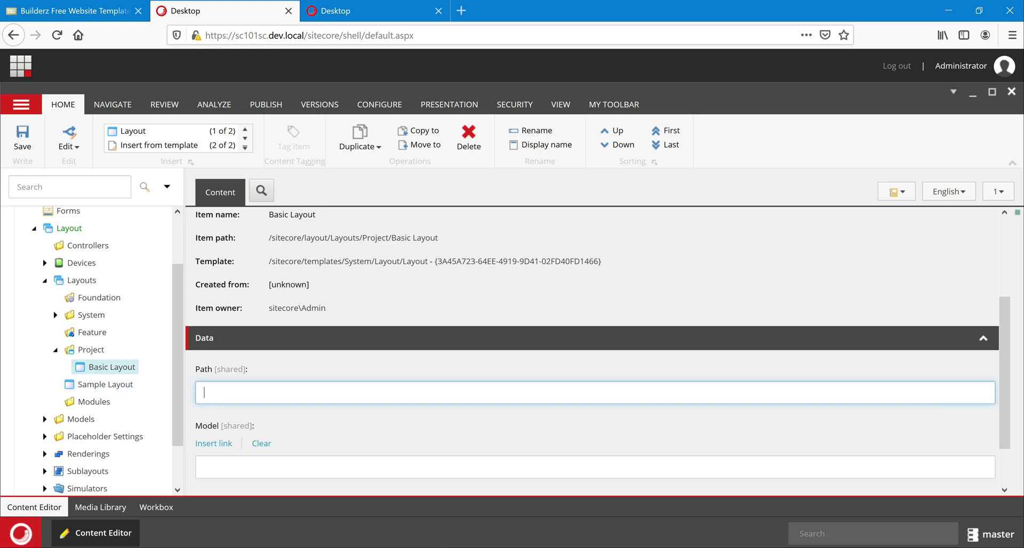
{"action": "type", "text": "/Views/Bas"}
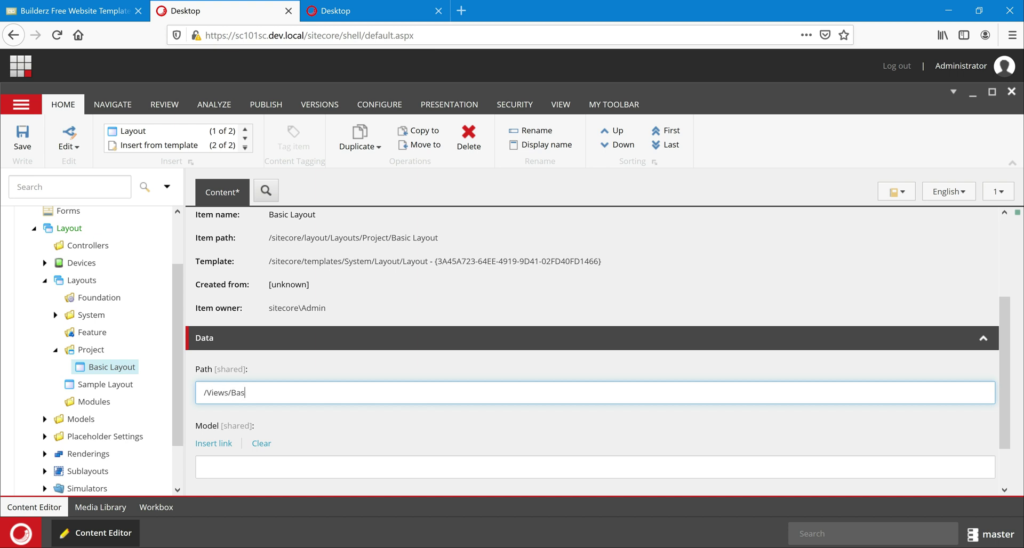
{"action": "type", "text": "icLAyou"}
{"action": "key", "text": "BackSpace"}
{"action": "key", "text": "BackSpace"}
{"action": "key", "text": "BackSpace"}
{"action": "key", "text": "BackSpace"}
{"action": "type", "text": "yout.cshtml"}
{"action": "key", "text": "ctrl+s"}
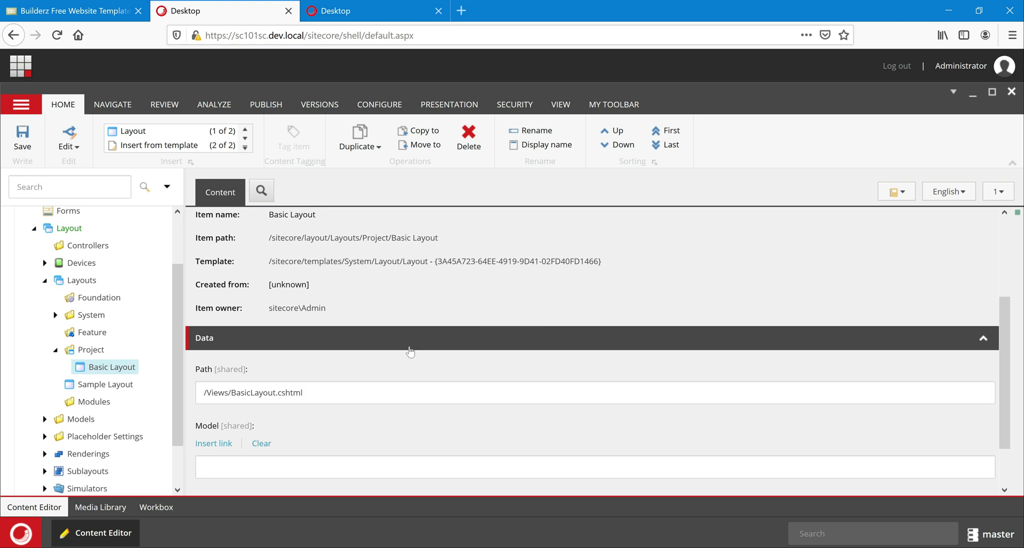
Review the Basic Layout item's info and data fields, and collapse the Project and Layout branches of the content tree.
{"action": "scroll", "coordinate": [410, 351], "scroll_direction": "down", "scroll_amount": 1}
{"action": "scroll", "coordinate": [410, 352], "scroll_direction": "up", "scroll_amount": 4}
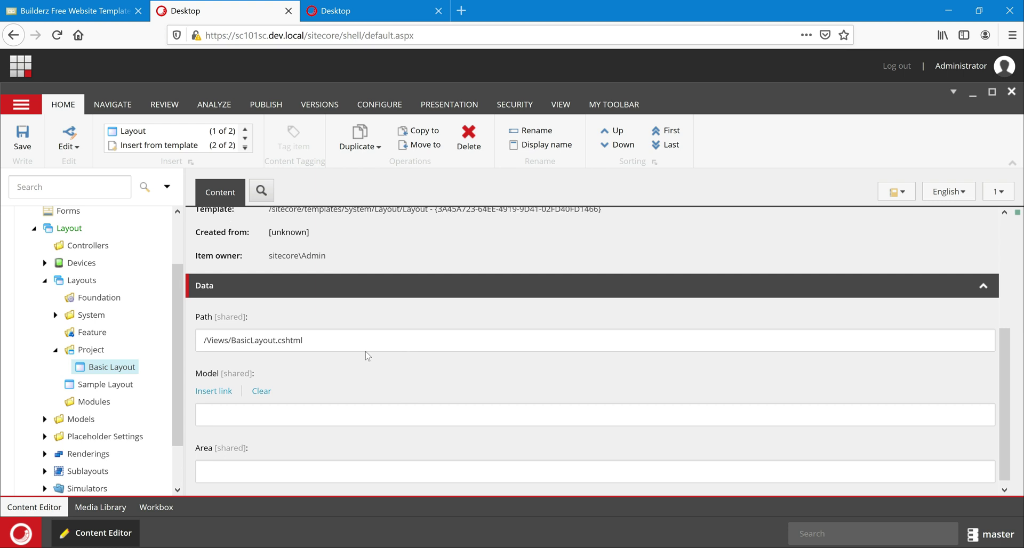
{"action": "left_click", "coordinate": [55, 350]}
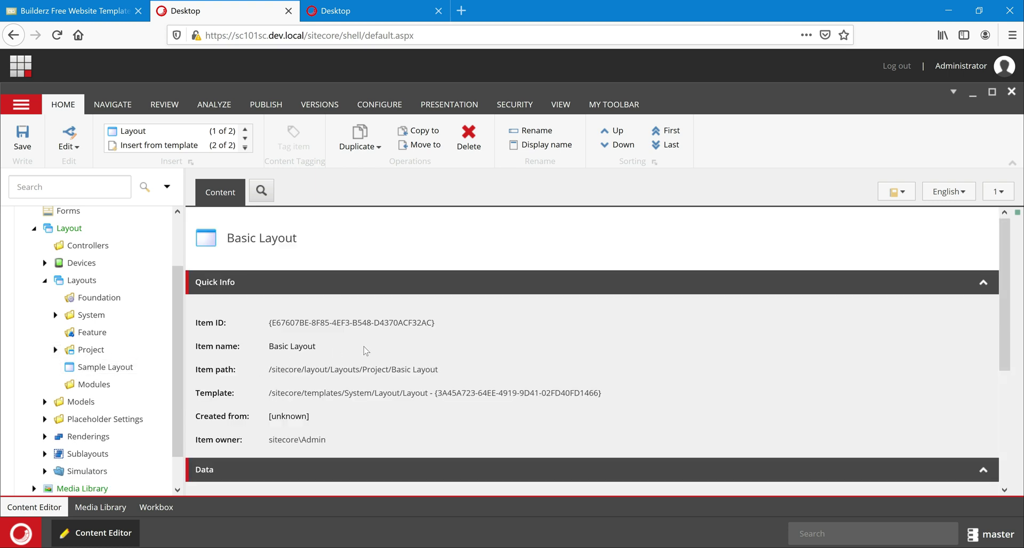
{"action": "scroll", "coordinate": [373, 343], "scroll_direction": "down", "scroll_amount": 3}
{"action": "scroll", "coordinate": [373, 343], "scroll_direction": "up", "scroll_amount": 3}
{"action": "scroll", "coordinate": [202, 355], "scroll_direction": "down", "scroll_amount": 3}
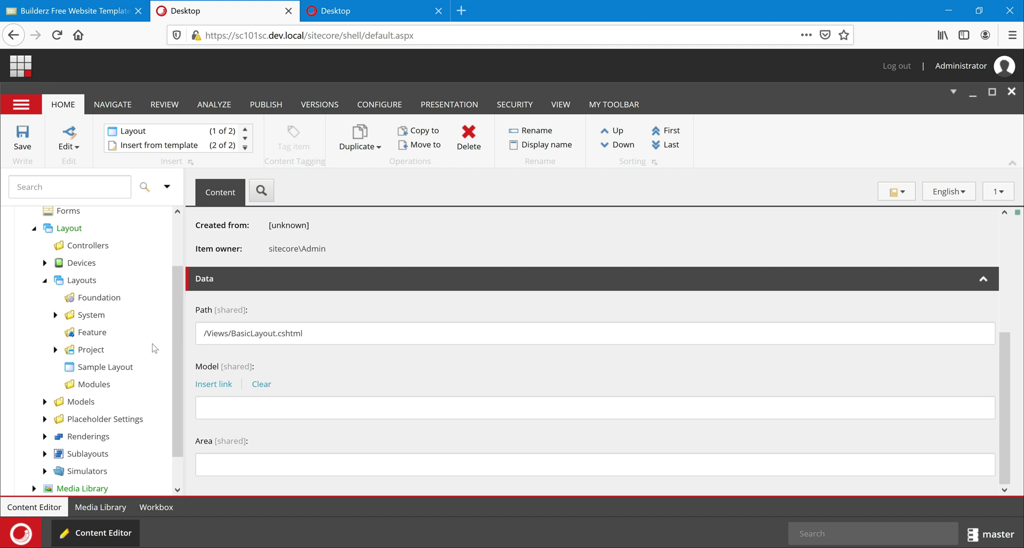
{"action": "scroll", "coordinate": [154, 349], "scroll_direction": "up", "scroll_amount": 1}
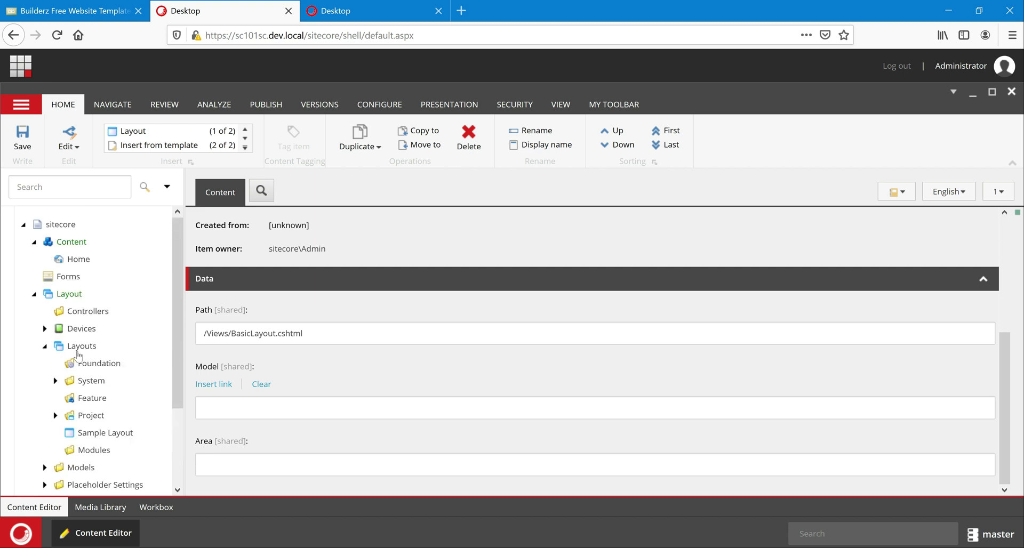
{"action": "left_click", "coordinate": [32, 295]}
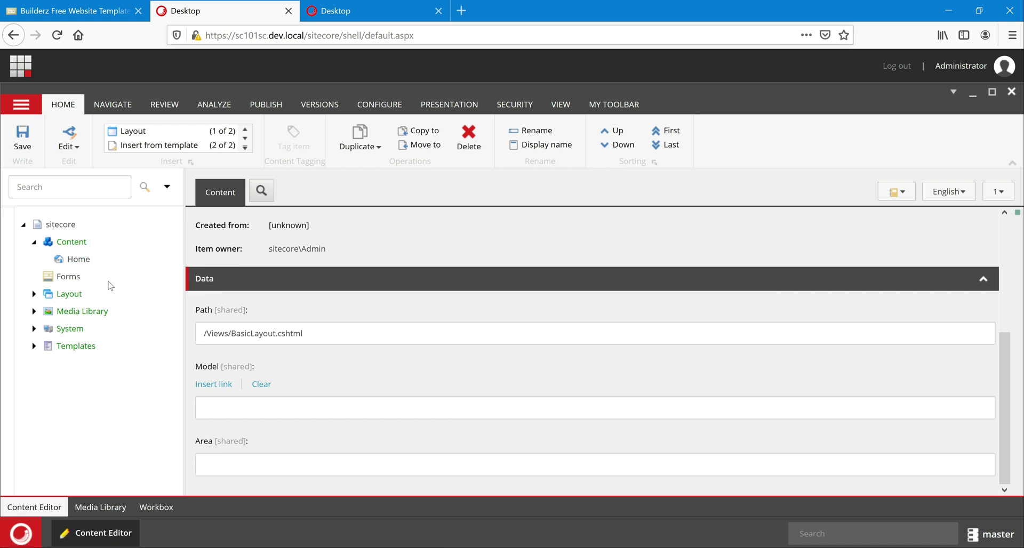
Insert a Sample Item named BasicLayoutPage under the Home item.
{"action": "right_click", "coordinate": [87, 265]}
{"action": "mouse_move", "coordinate": [112, 267]}
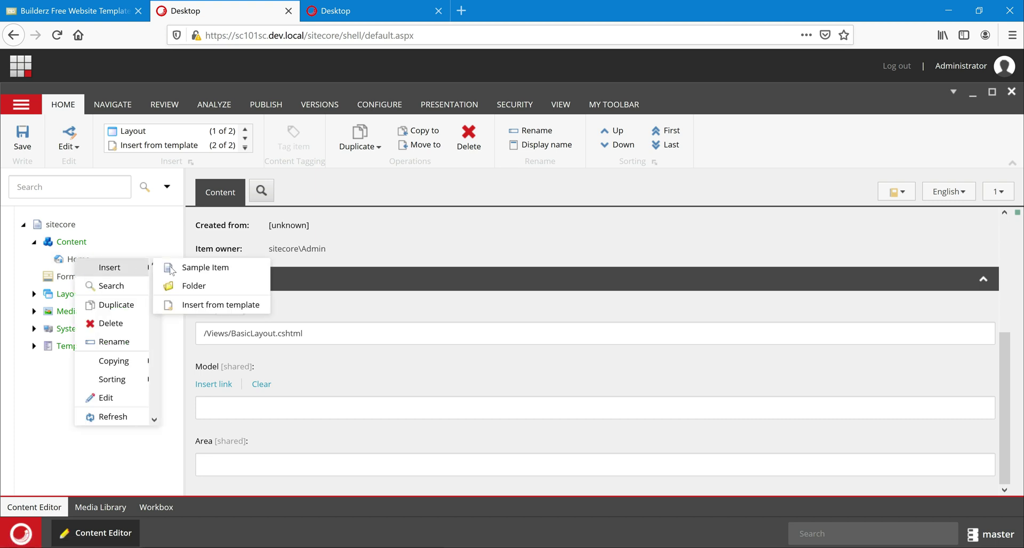
{"action": "left_click", "coordinate": [177, 269]}
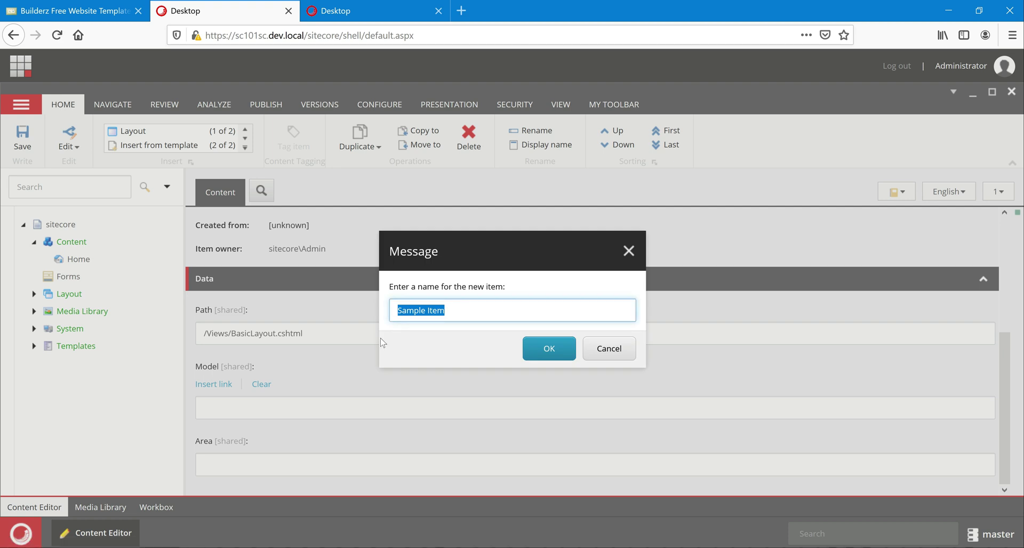
{"action": "left_click", "coordinate": [444, 310]}
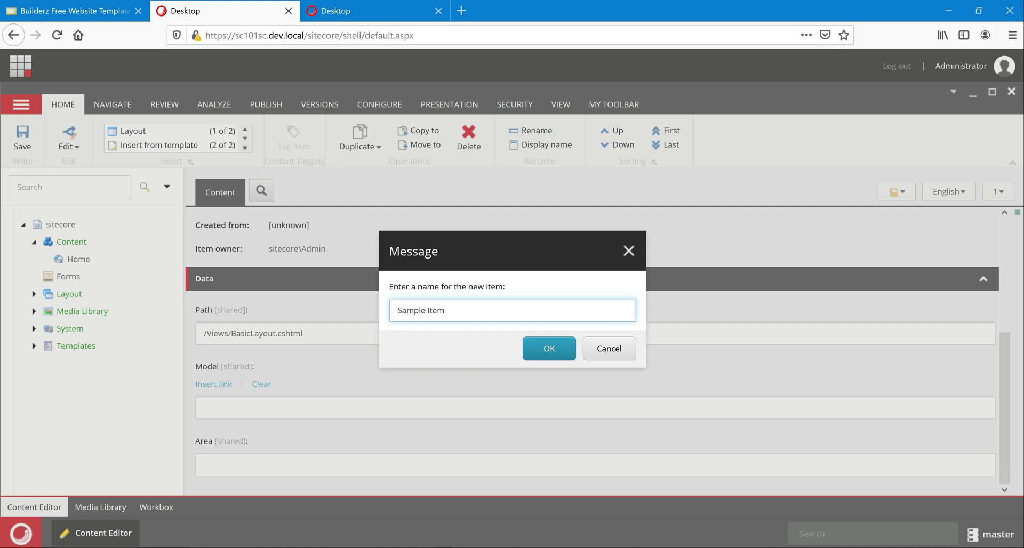
{"action": "key", "text": "BackSpace"}
{"action": "key", "text": "BackSpace"}
{"action": "key", "text": "BackSpace"}
{"action": "key", "text": "BackSpace"}
{"action": "key", "text": "BackSpace"}
{"action": "key", "text": "BackSpace"}
{"action": "key", "text": "BackSpace"}
{"action": "type", "text": "BasicLayoutPAge"}
{"action": "key", "text": "BackSpace"}
{"action": "key", "text": "BackSpace"}
{"action": "type", "text": "age"}
{"action": "left_click", "coordinate": [548, 349]}
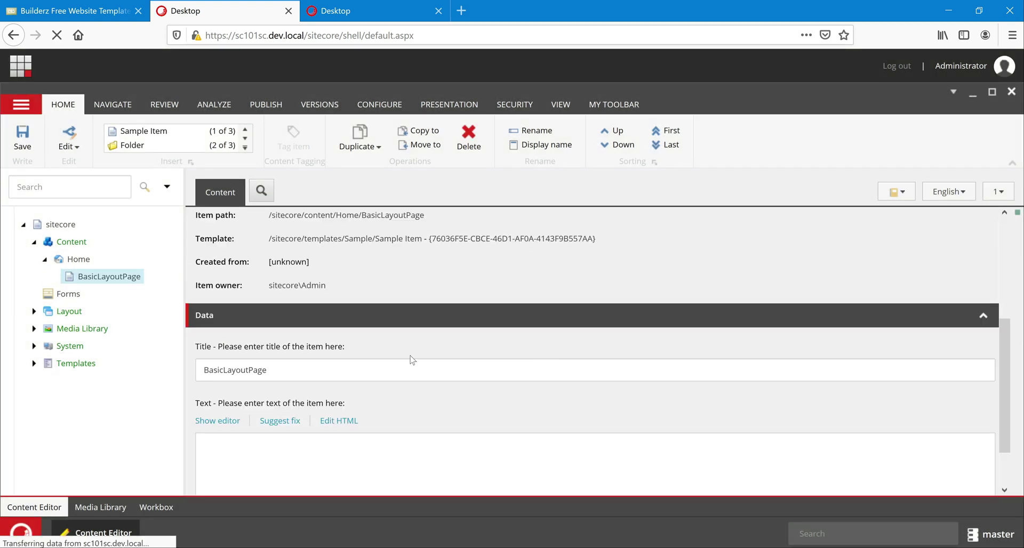
Remove the Sample Sublayout, Sample Inner Sublayout and Sample Rendering controls from the Default device in BasicLayoutPage's shared layout.
{"action": "scroll", "coordinate": [409, 333], "scroll_direction": "down", "scroll_amount": 5}
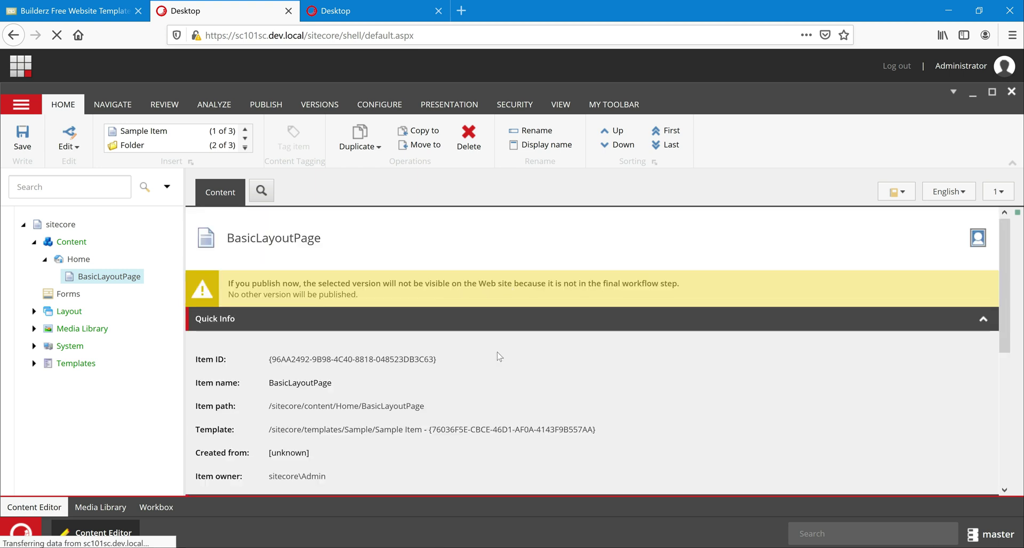
{"action": "scroll", "coordinate": [499, 356], "scroll_direction": "down", "scroll_amount": 3}
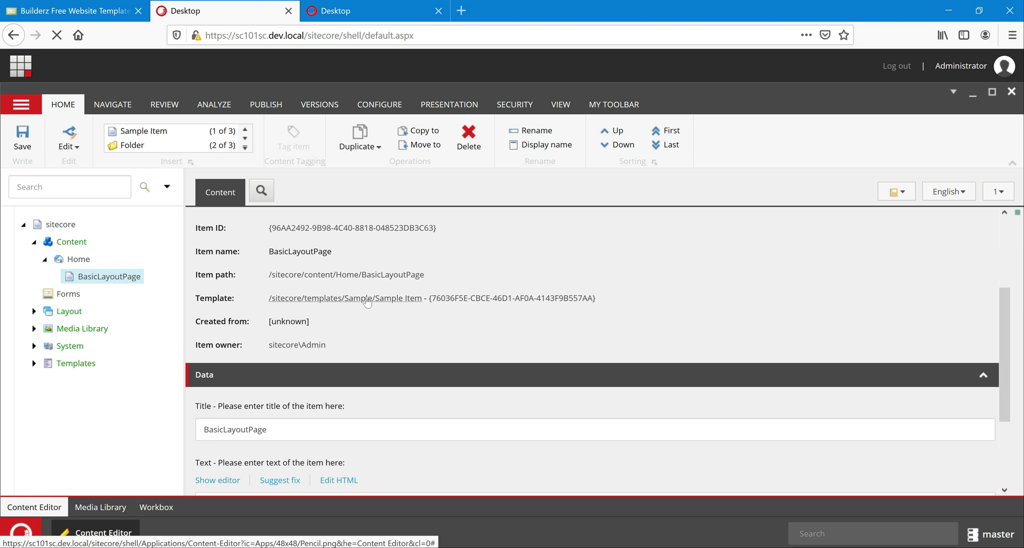
{"action": "left_click", "coordinate": [443, 105]}
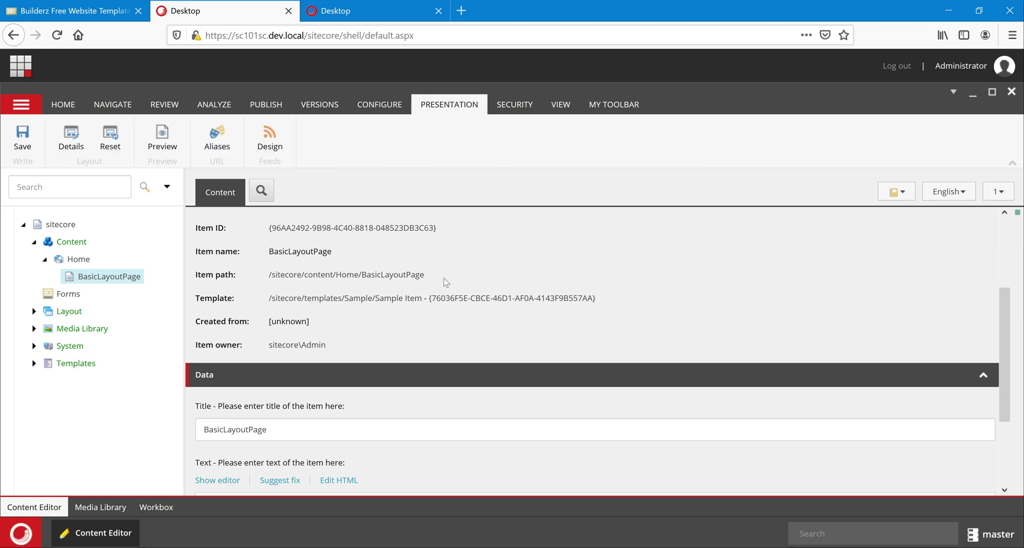
{"action": "left_click", "coordinate": [74, 134]}
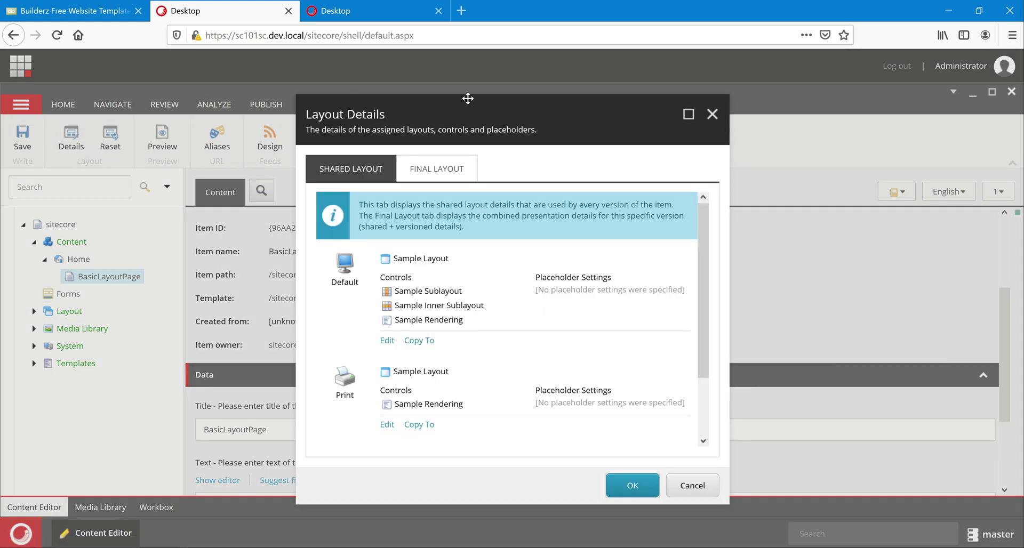
{"action": "left_click", "coordinate": [386, 342]}
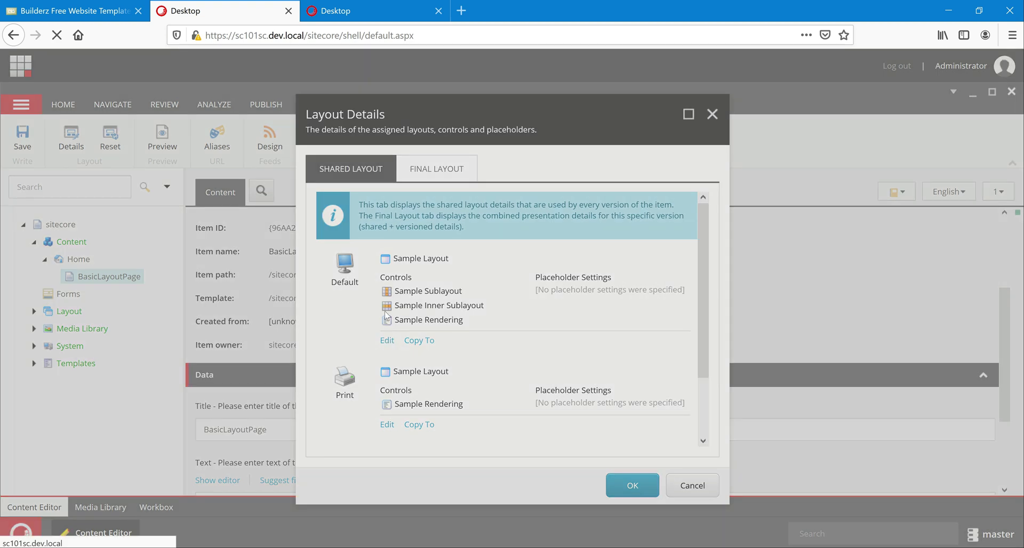
{"action": "left_click", "coordinate": [341, 198]}
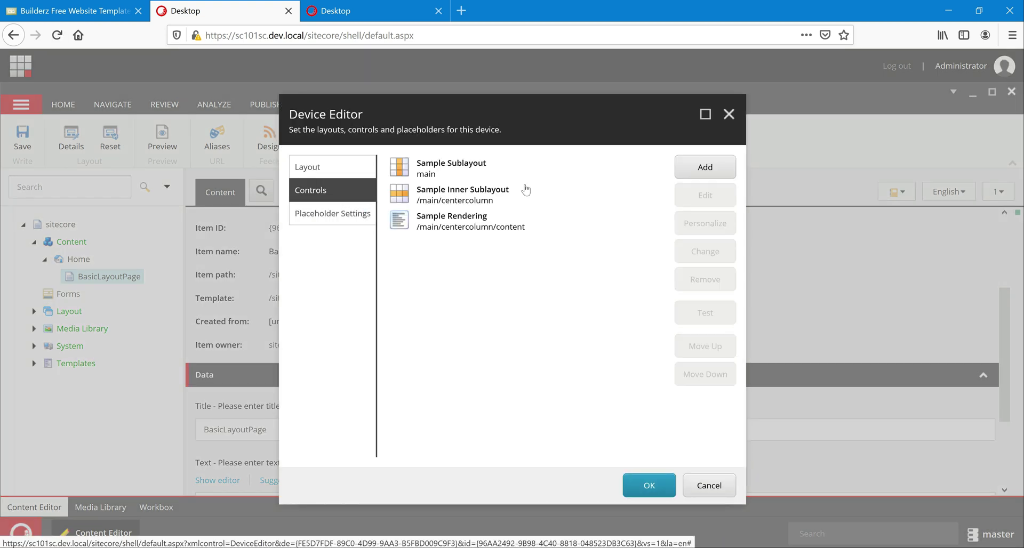
{"action": "left_click", "coordinate": [572, 179]}
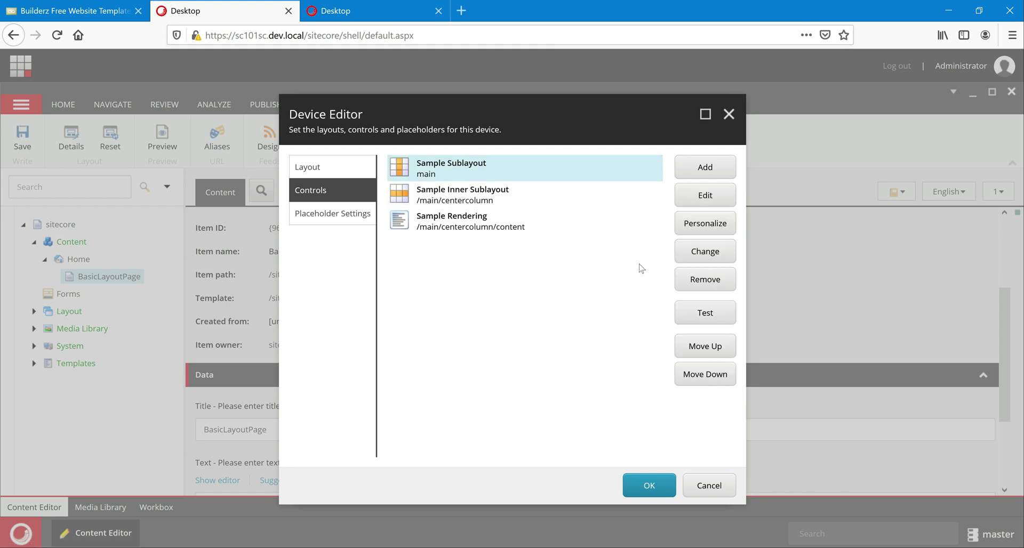
{"action": "left_click", "coordinate": [534, 226]}
{"action": "left_click", "coordinate": [711, 280]}
{"action": "left_click", "coordinate": [712, 281]}
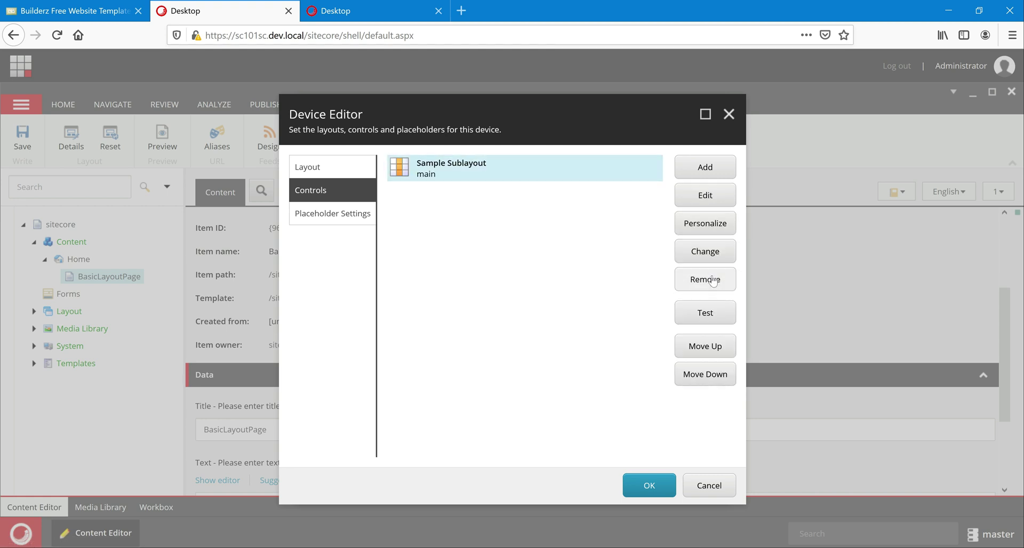
{"action": "left_click", "coordinate": [713, 281]}
Assign Layouts/Project/Basic Layout to the Default device of BasicLayoutPage, apply the layout details and save the item.
{"action": "left_click", "coordinate": [314, 168]}
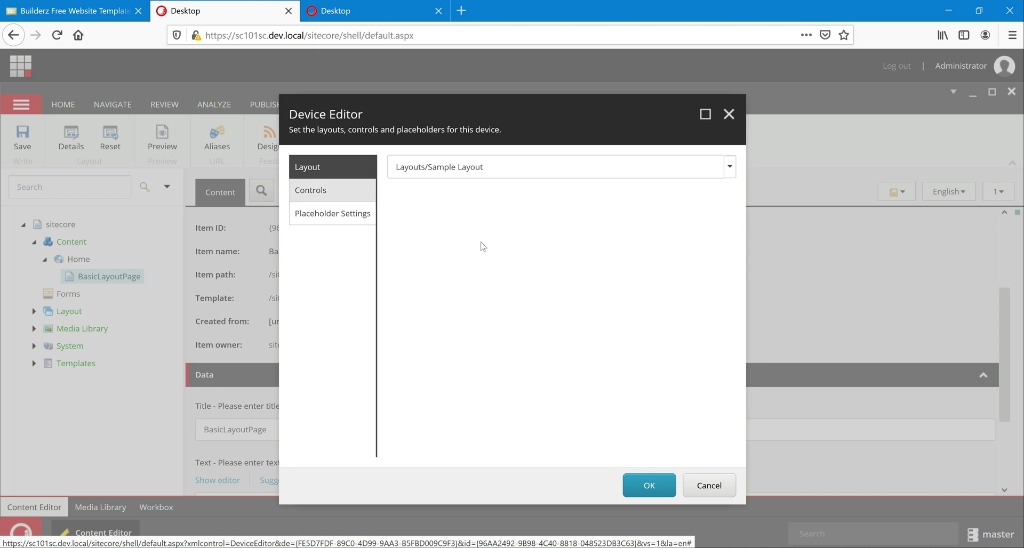
{"action": "left_click", "coordinate": [329, 202]}
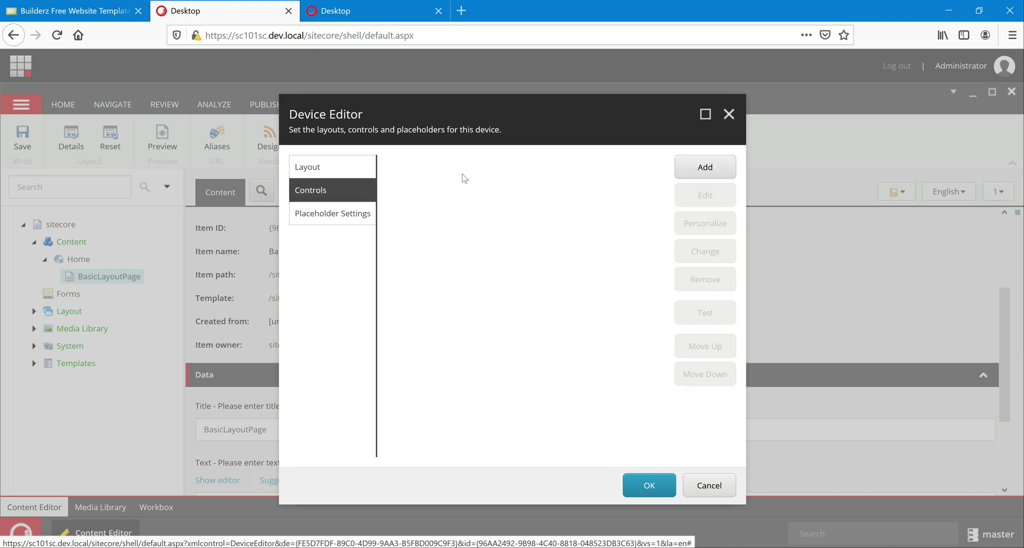
{"action": "left_click", "coordinate": [338, 169]}
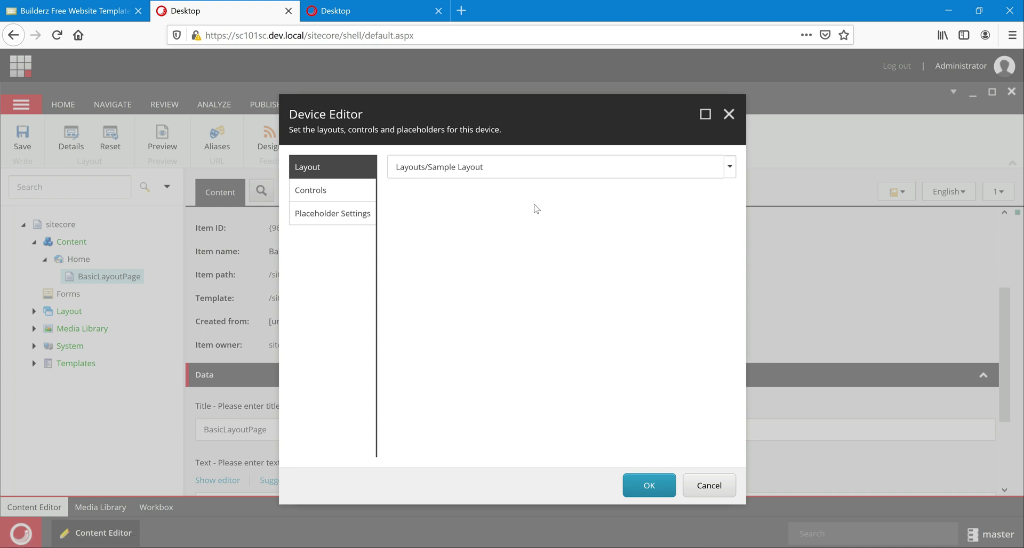
{"action": "left_click", "coordinate": [729, 167]}
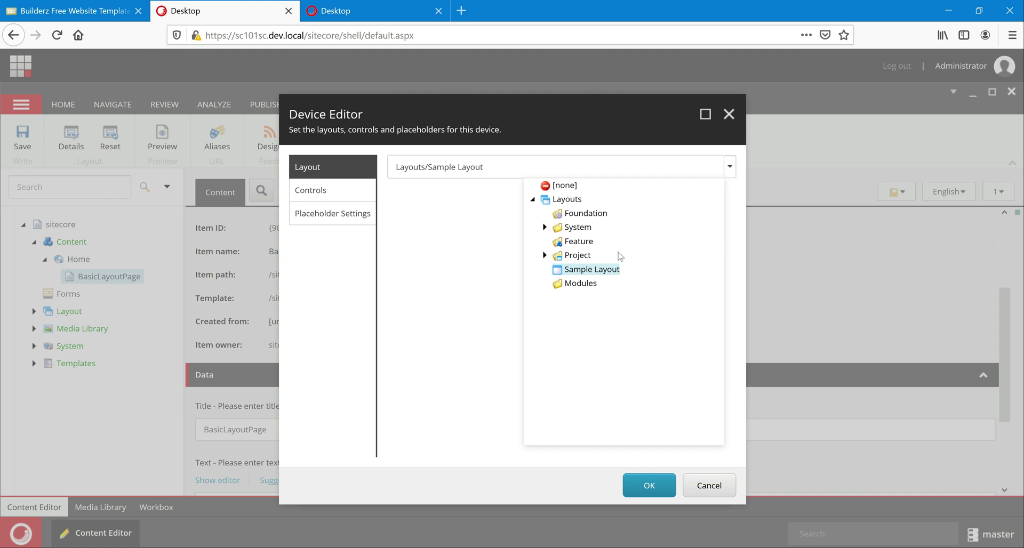
{"action": "left_click", "coordinate": [544, 256]}
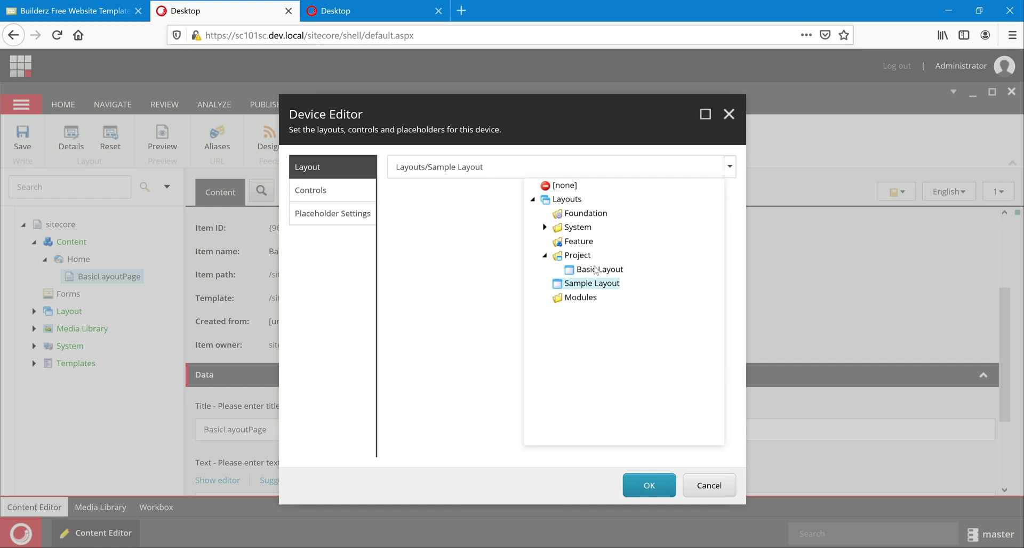
{"action": "left_click", "coordinate": [568, 271]}
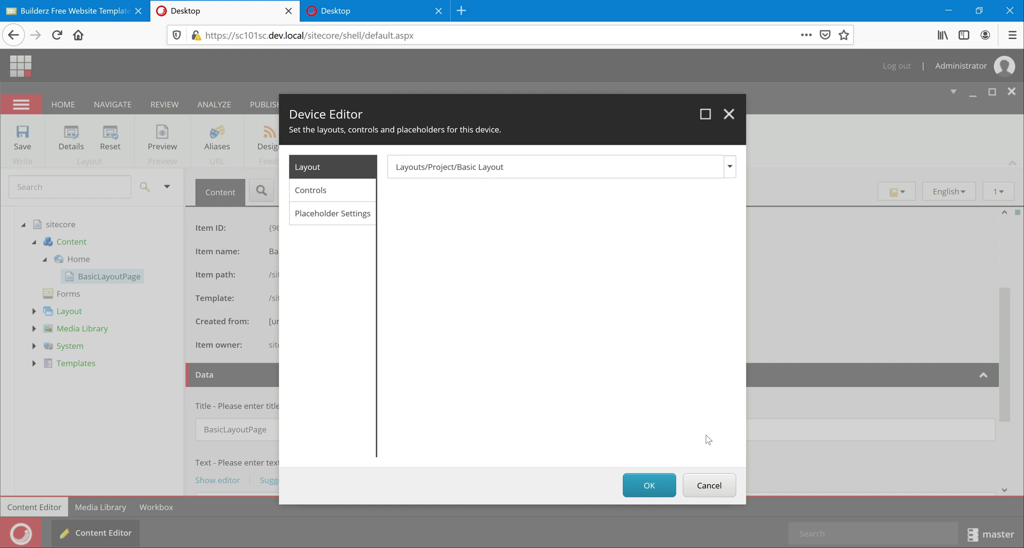
{"action": "left_click", "coordinate": [649, 486]}
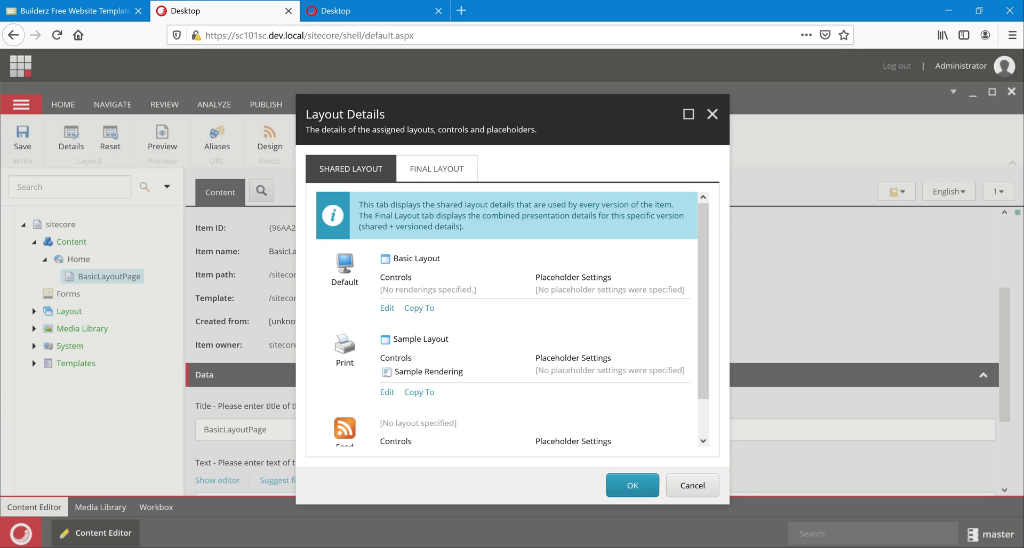
{"action": "left_click", "coordinate": [424, 170]}
{"action": "left_click", "coordinate": [344, 171]}
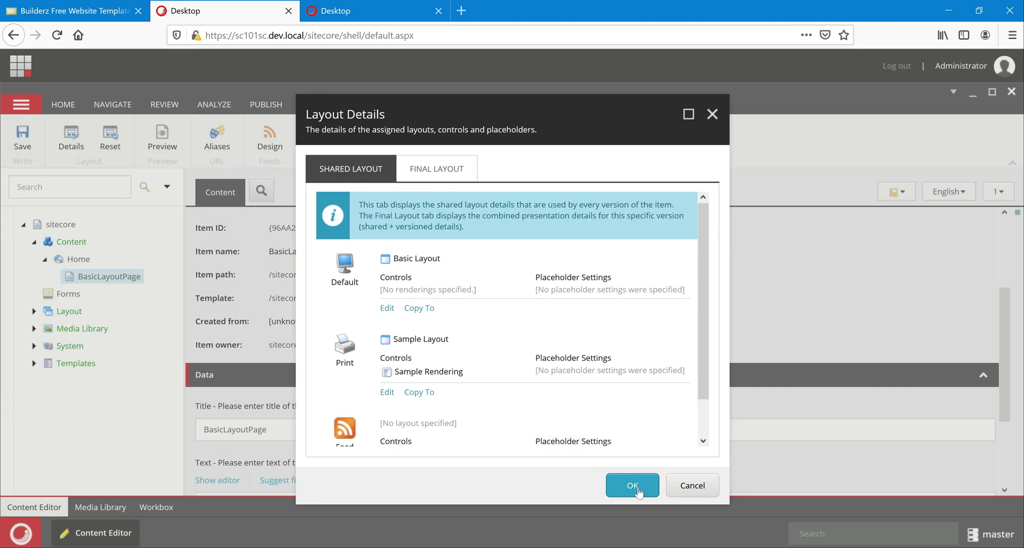
{"action": "left_click", "coordinate": [642, 485]}
{"action": "left_click", "coordinate": [22, 138]}
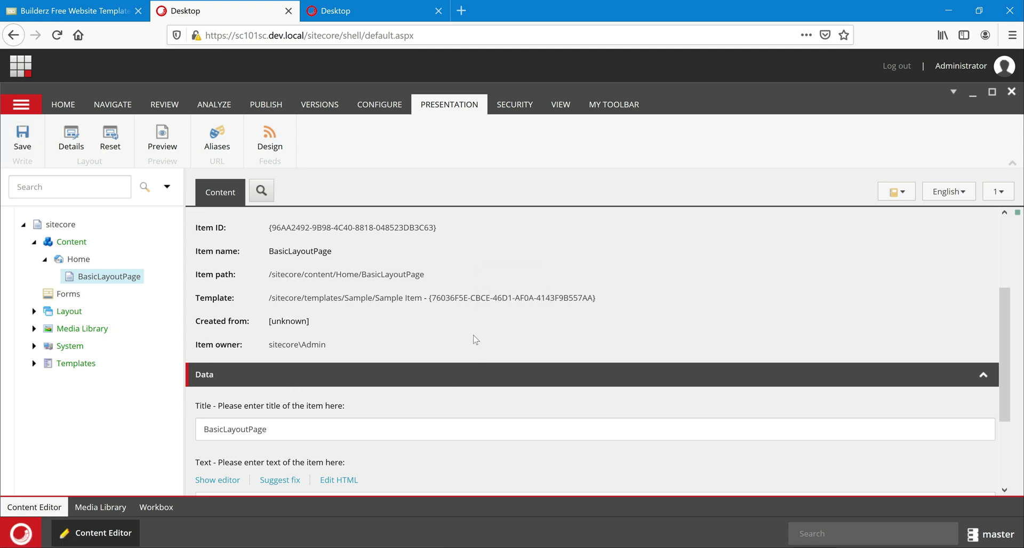
Submit the BasicLayoutPage item through its workflow and approve it, leaving both comments empty.
{"action": "scroll", "coordinate": [474, 340], "scroll_direction": "down", "scroll_amount": 2}
{"action": "scroll", "coordinate": [474, 340], "scroll_direction": "up", "scroll_amount": 4}
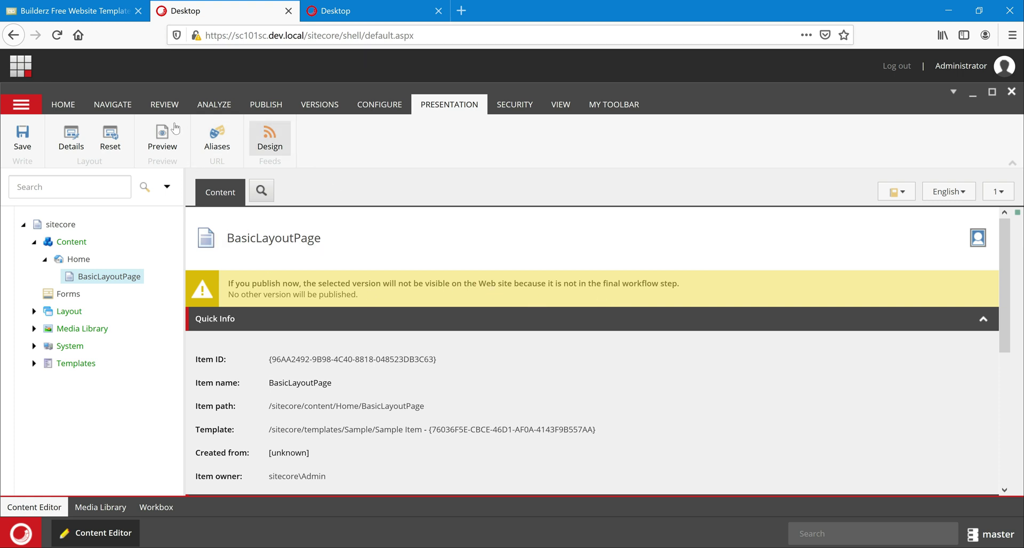
{"action": "scroll", "coordinate": [797, 300], "scroll_direction": "down", "scroll_amount": 4}
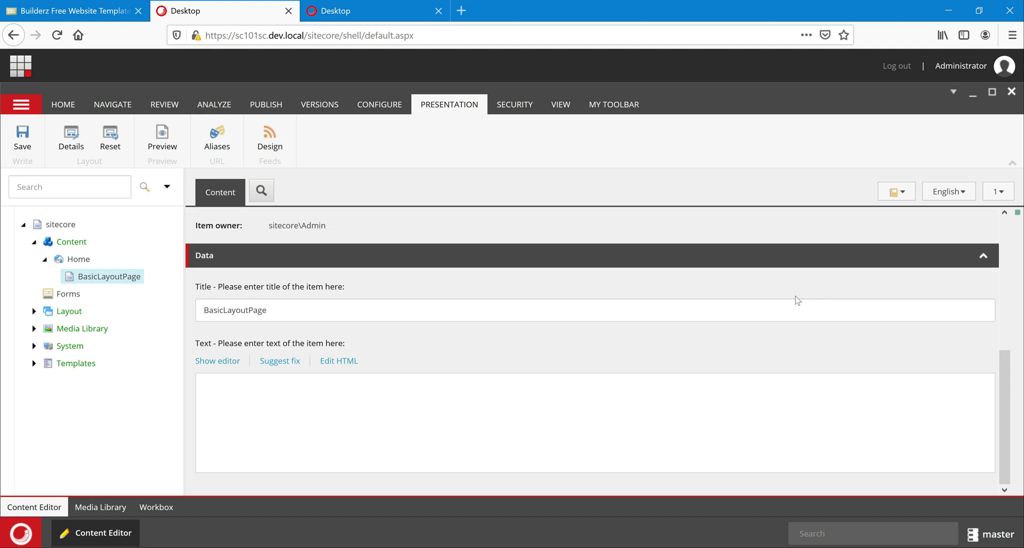
{"action": "scroll", "coordinate": [797, 299], "scroll_direction": "up", "scroll_amount": 4}
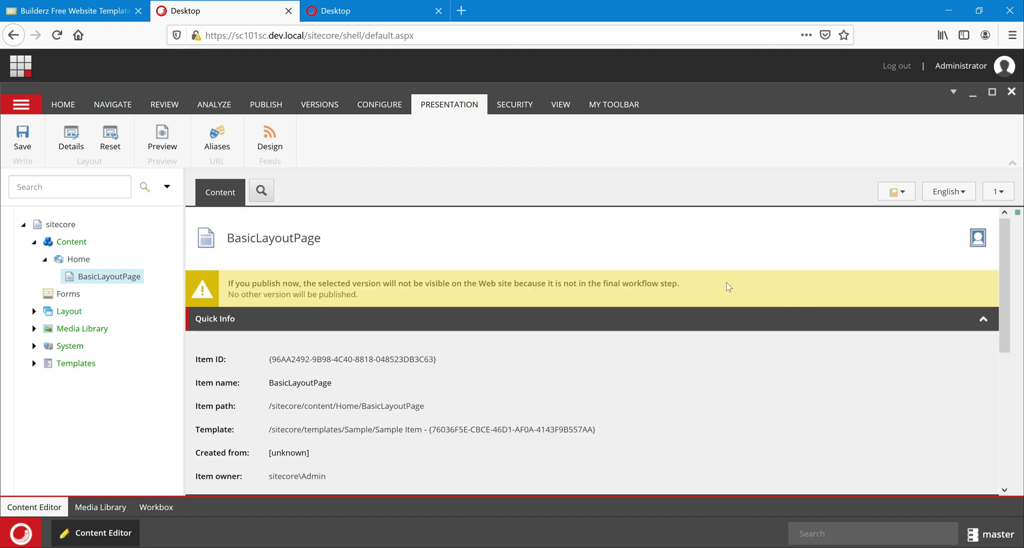
{"action": "left_click", "coordinate": [164, 104]}
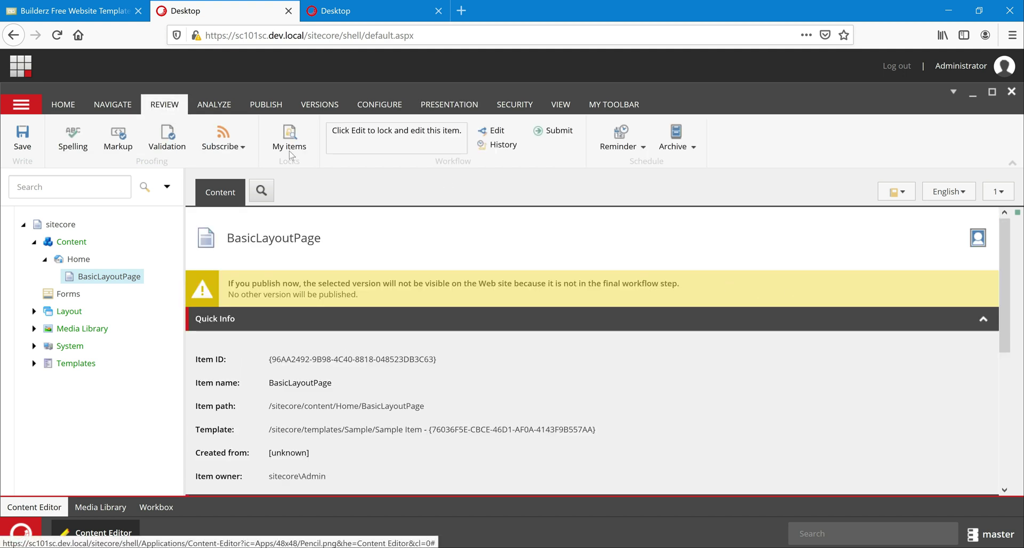
{"action": "left_click", "coordinate": [545, 132]}
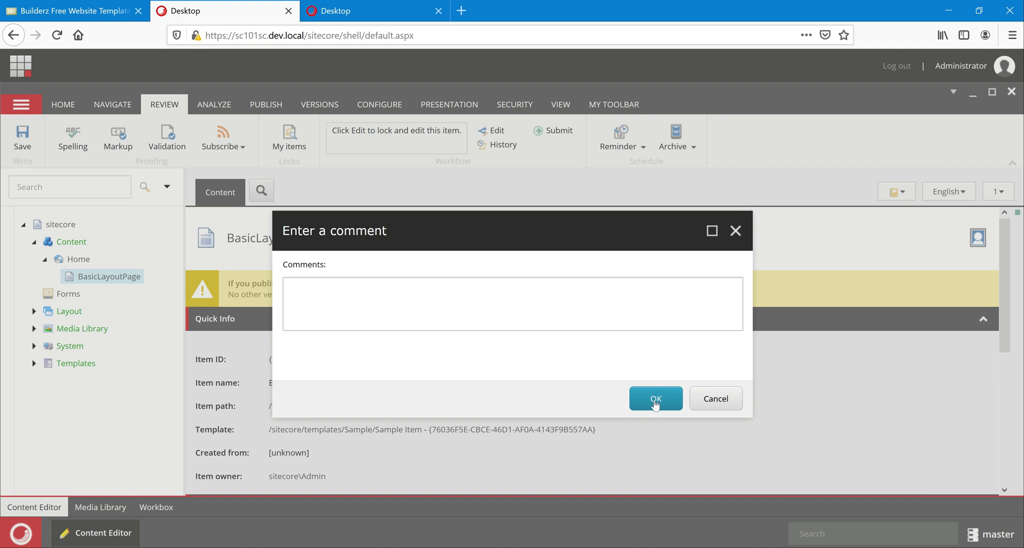
{"action": "left_click", "coordinate": [655, 400]}
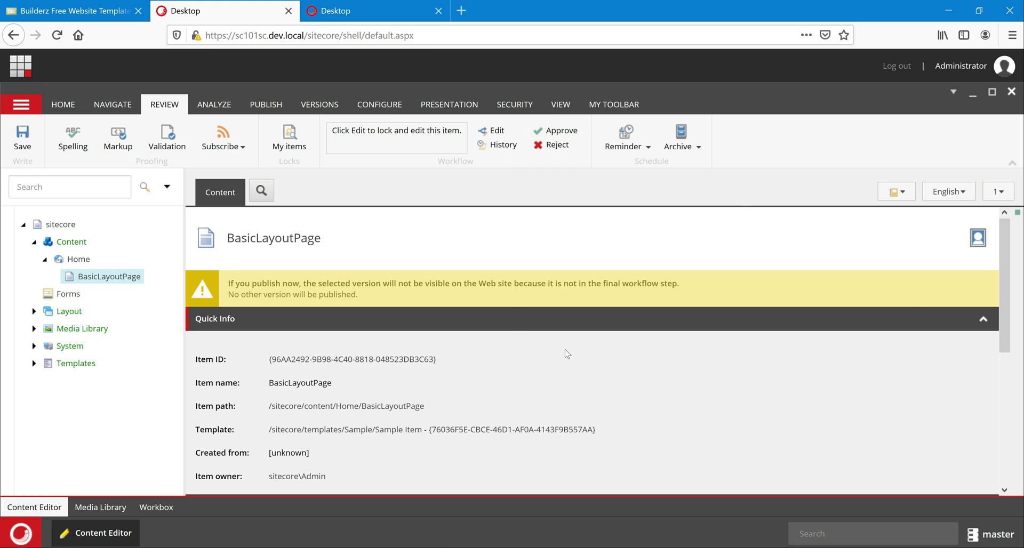
{"action": "left_click", "coordinate": [558, 132]}
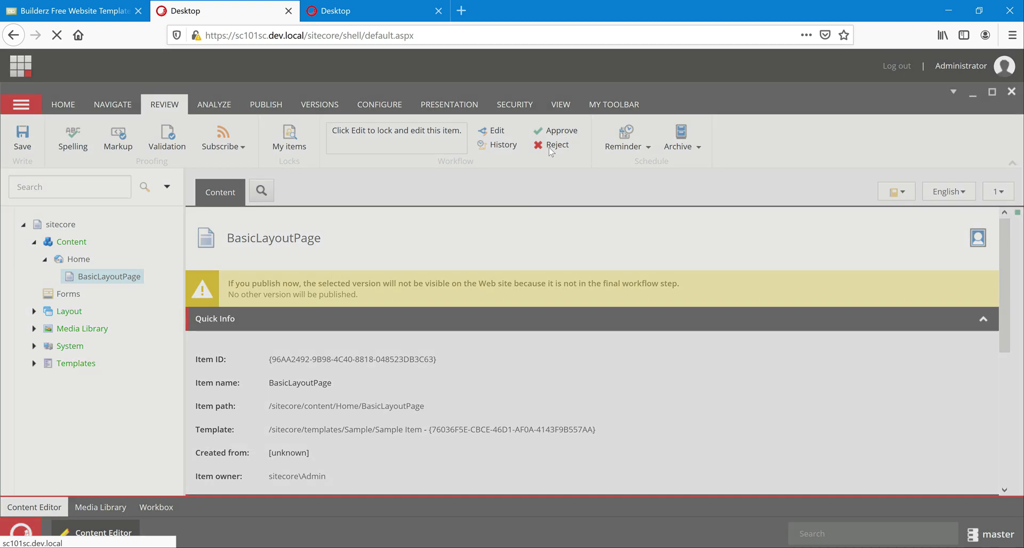
{"action": "left_click", "coordinate": [654, 404]}
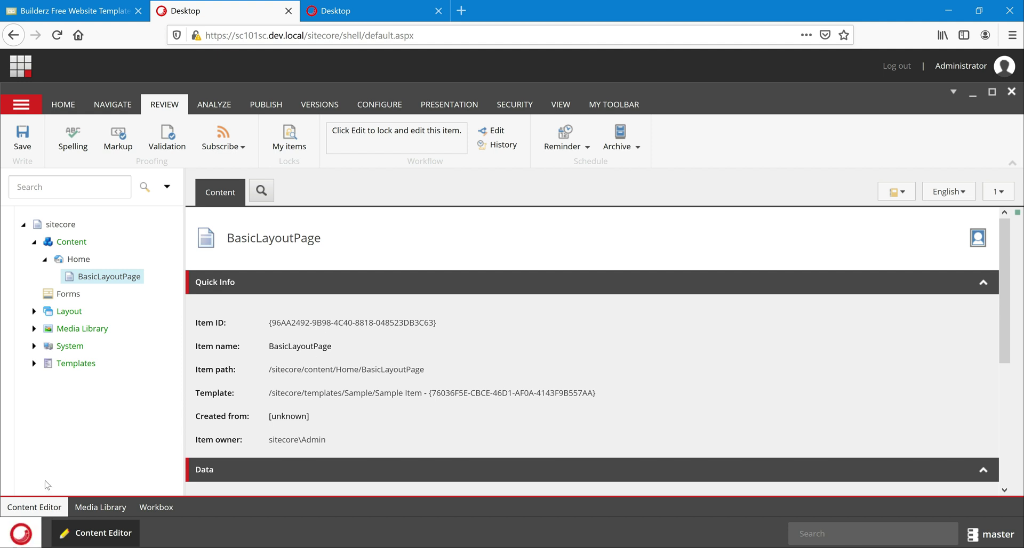
Publish the whole site with a smart publish in English to the Internet (web) target.
{"action": "left_click", "coordinate": [21, 534]}
{"action": "left_click", "coordinate": [106, 369]}
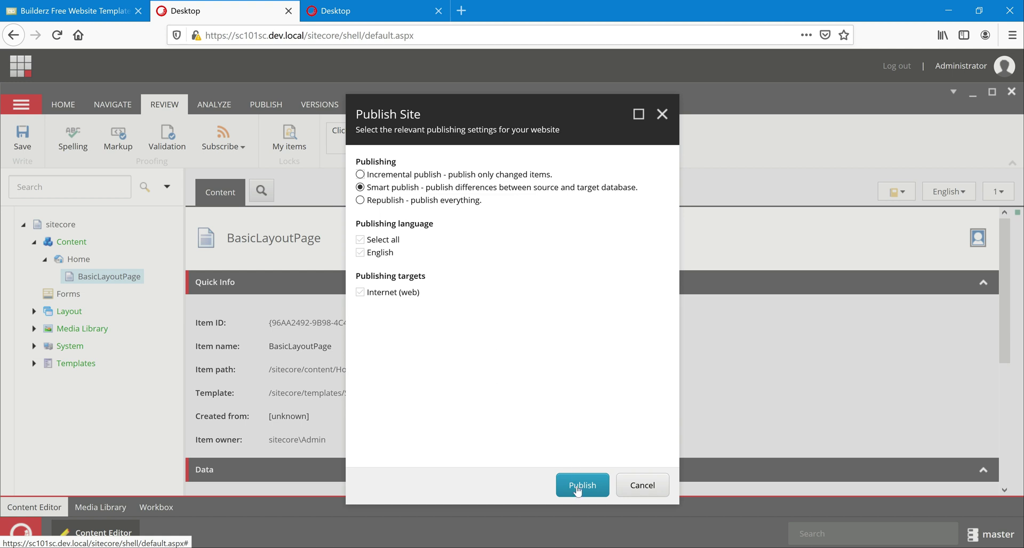
{"action": "left_click", "coordinate": [579, 495]}
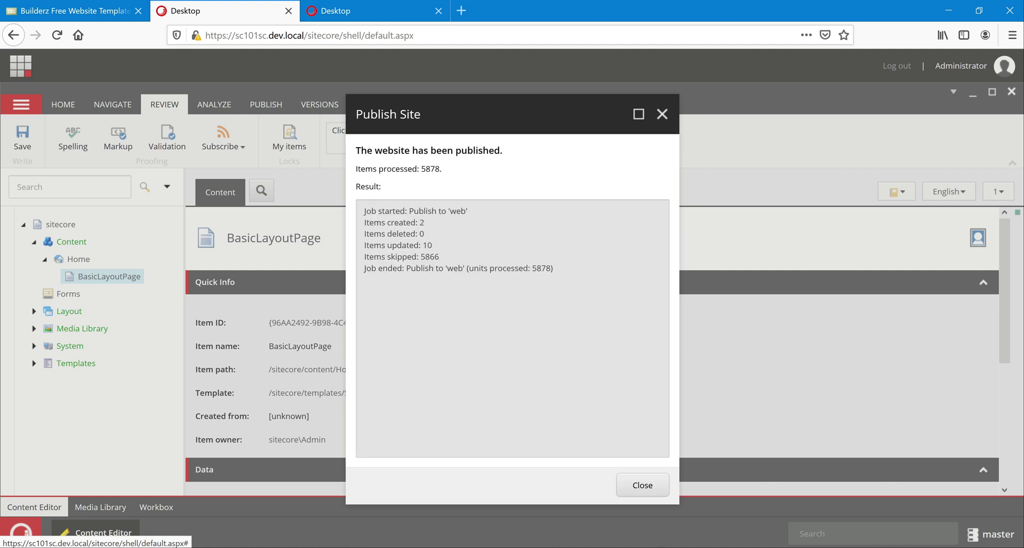
{"action": "left_click", "coordinate": [642, 486]}
Publish the Visual Studio project with the SC 101 Deploy profile and check the BasicLayout file in the Views folder of sc101sc.dev.local in File Explorer.
{"action": "key", "text": "alt+Tab"}
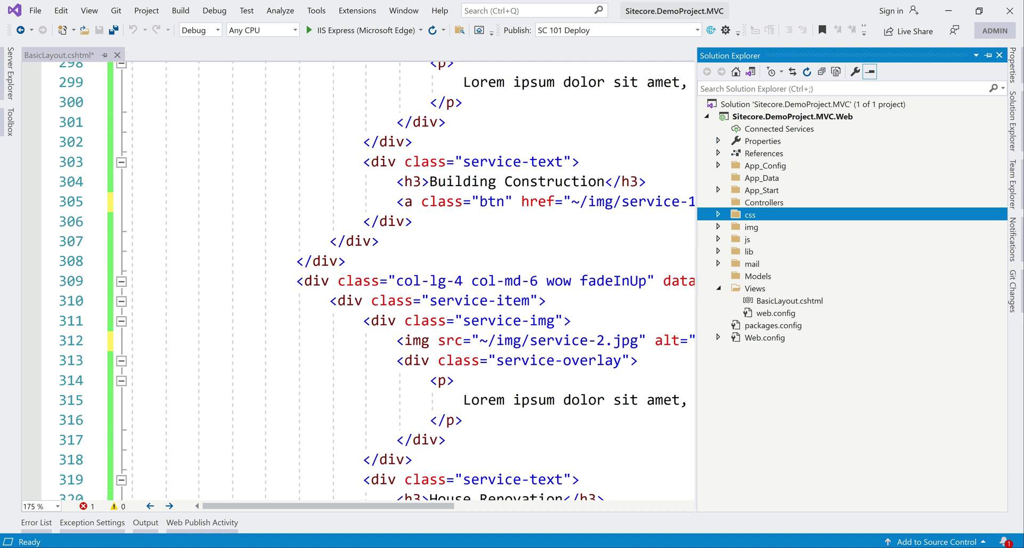
{"action": "left_click", "coordinate": [711, 30]}
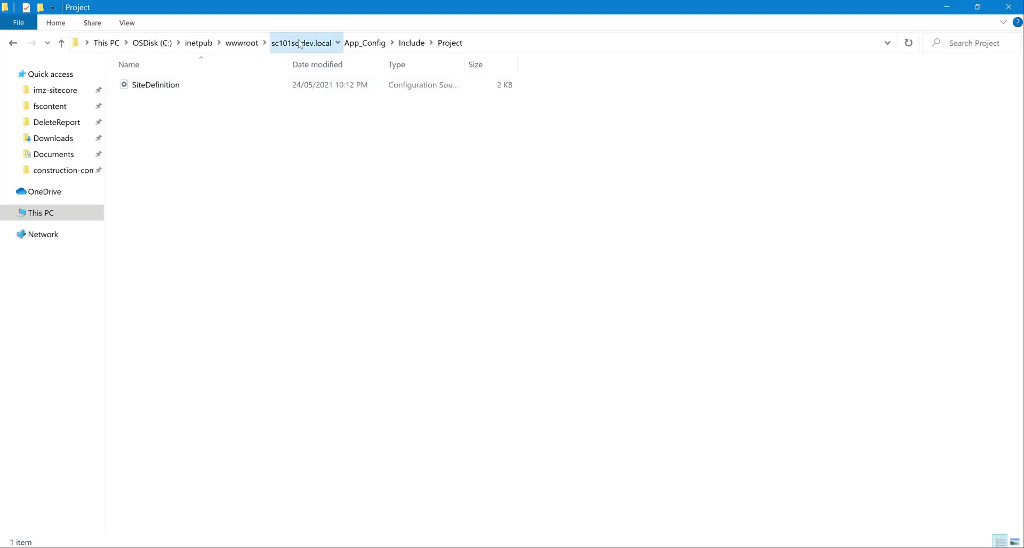
{"action": "left_click", "coordinate": [300, 44]}
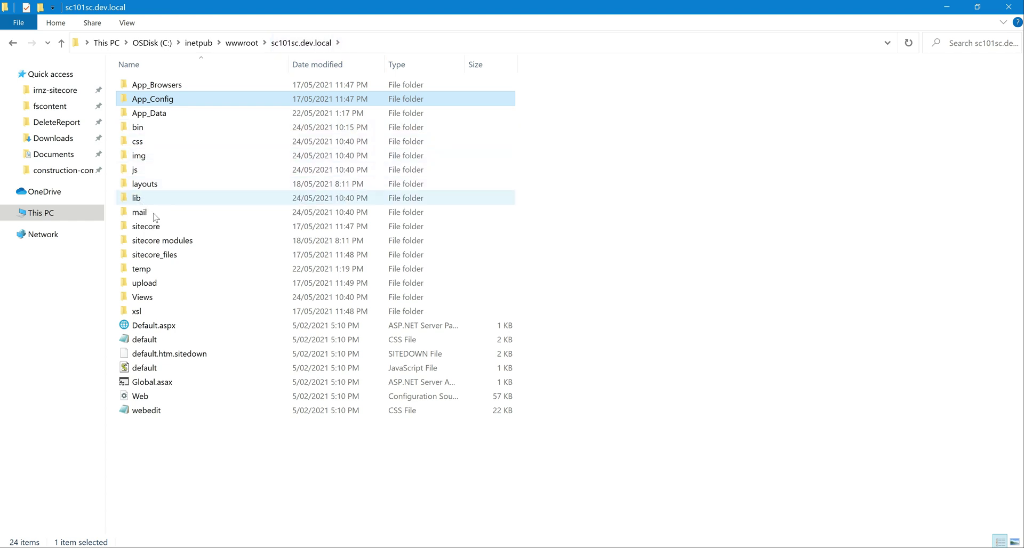
{"action": "double_click", "coordinate": [146, 297]}
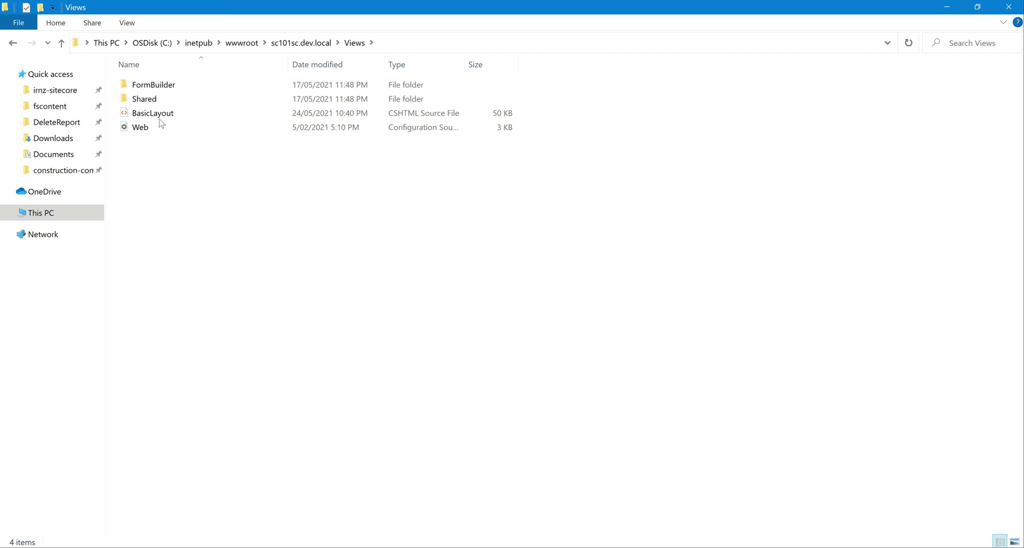
{"action": "left_click", "coordinate": [156, 114]}
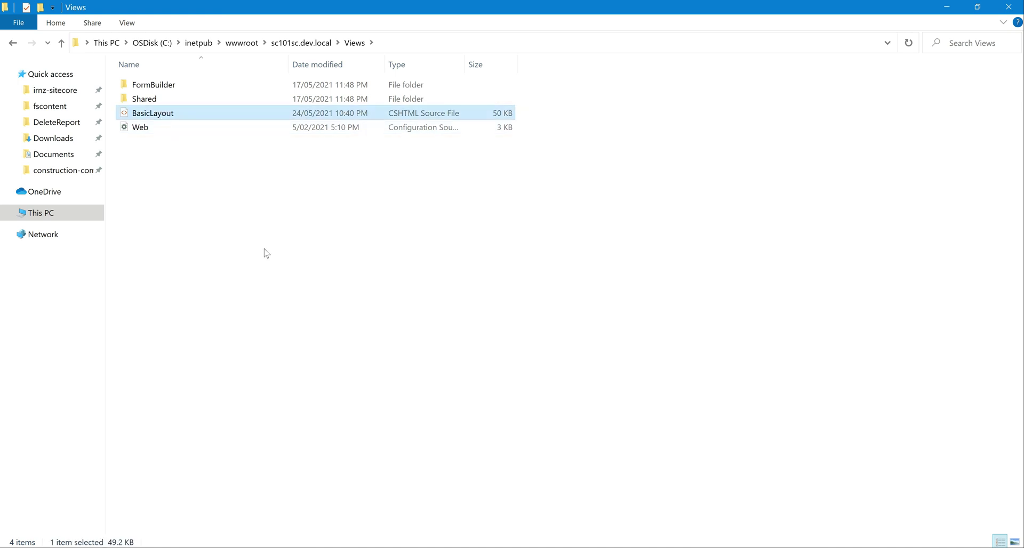
{"action": "left_click", "coordinate": [274, 229]}
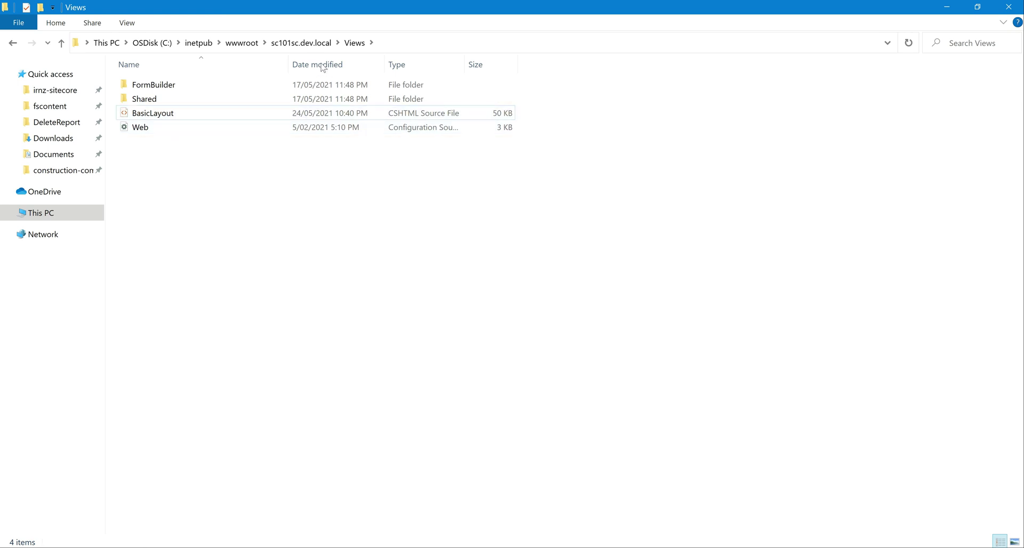
Switch to Firefox and open sc101sc.dev.local in a new tab.
{"action": "key", "text": "alt+Up"}
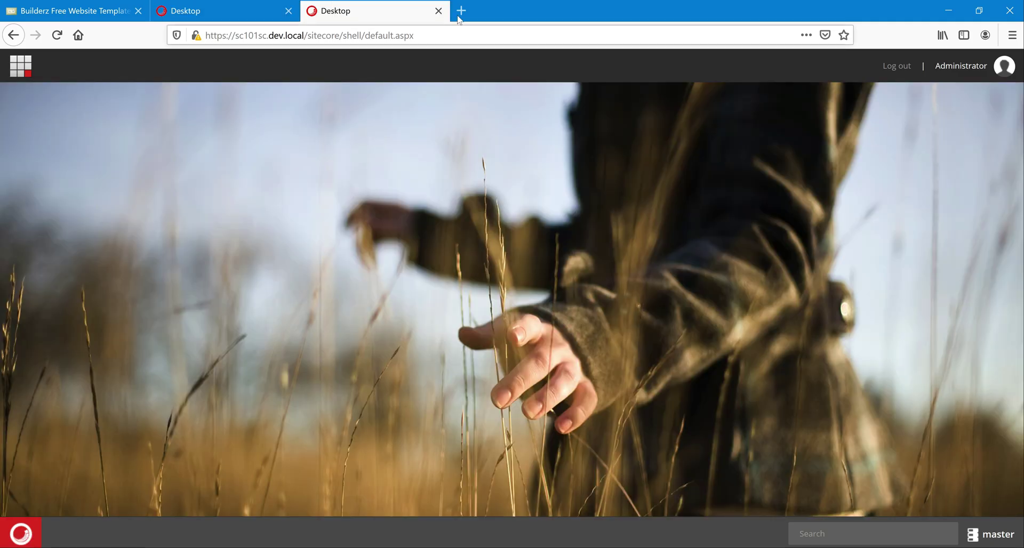
{"action": "left_click", "coordinate": [464, 12]}
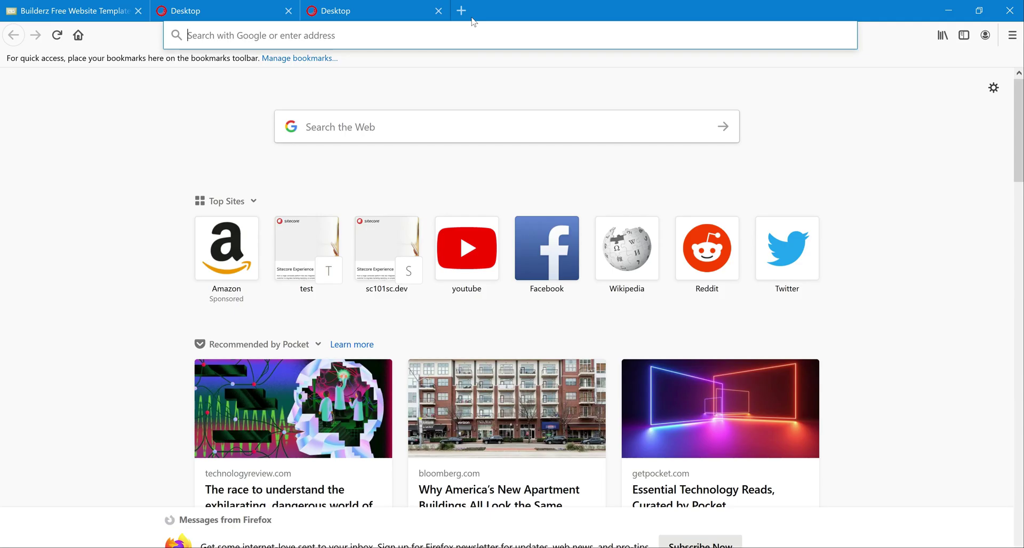
{"action": "type", "text": "sc101sc.dev.local/"}
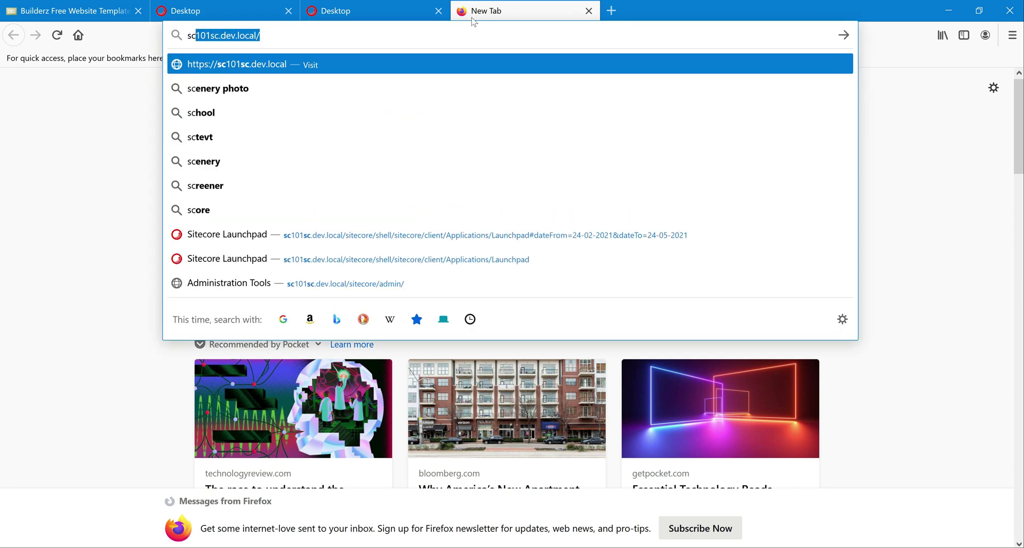
{"action": "key", "text": "Return"}
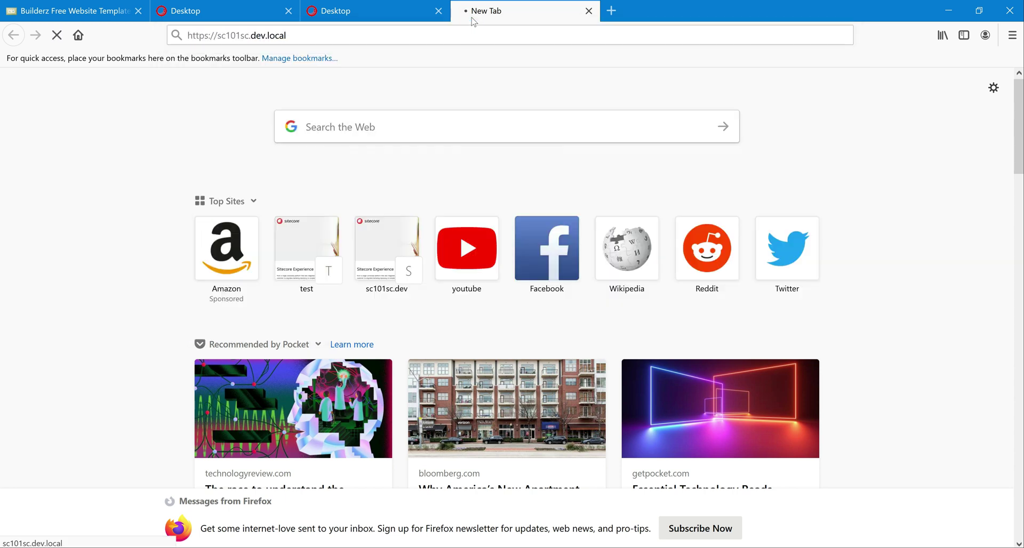
{"action": "key", "text": "Down"}
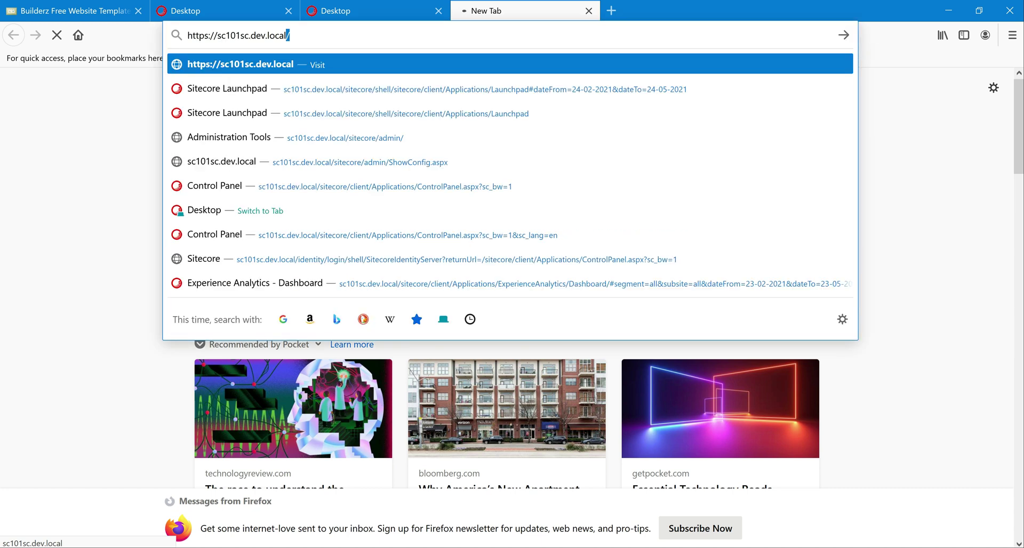
{"action": "key", "text": "Right"}
{"action": "key", "text": "shift+Left"}
{"action": "key", "text": "shift+Left"}
{"action": "key", "text": "shift+Left"}
{"action": "key", "text": "shift+Left"}
{"action": "key", "text": "shift+Left"}
{"action": "key", "text": "shift+Left"}
{"action": "key", "text": "shift+Left"}
{"action": "key", "text": "shift+Left"}
{"action": "key", "text": "shift+Left"}
{"action": "key", "text": "shift+Left"}
{"action": "key", "text": "shift+Left"}
{"action": "key", "text": "shift+Left"}
{"action": "key", "text": "shift+Left"}
{"action": "key", "text": "shift+Left"}
{"action": "key", "text": "shift+Left"}
{"action": "key", "text": "shift+Left"}
{"action": "key", "text": "shift+Left"}
{"action": "key", "text": "shift+Left"}
{"action": "key", "text": "shift+Left"}
{"action": "key", "text": "shift+Left"}
{"action": "key", "text": "ctrl+c"}
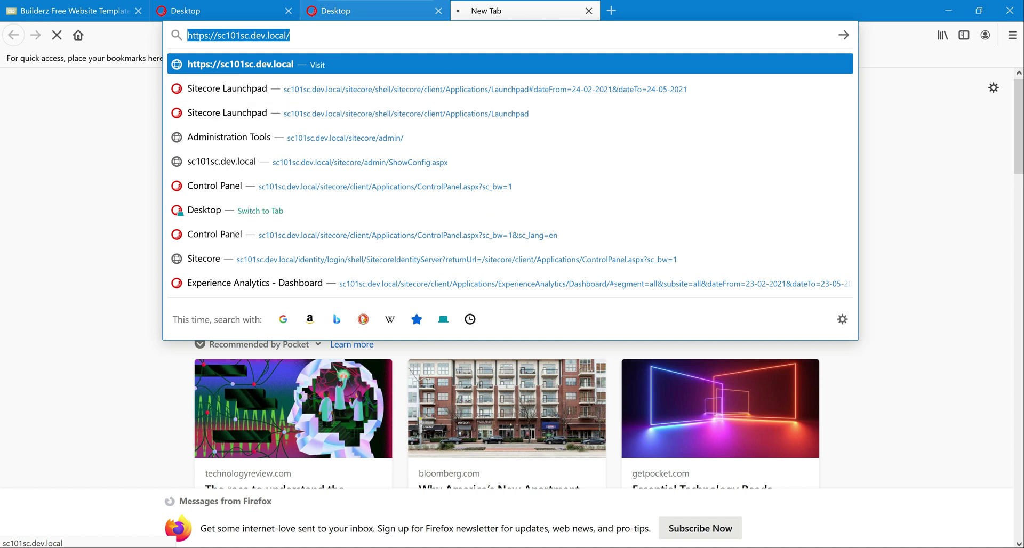
{"action": "left_click", "coordinate": [219, 11]}
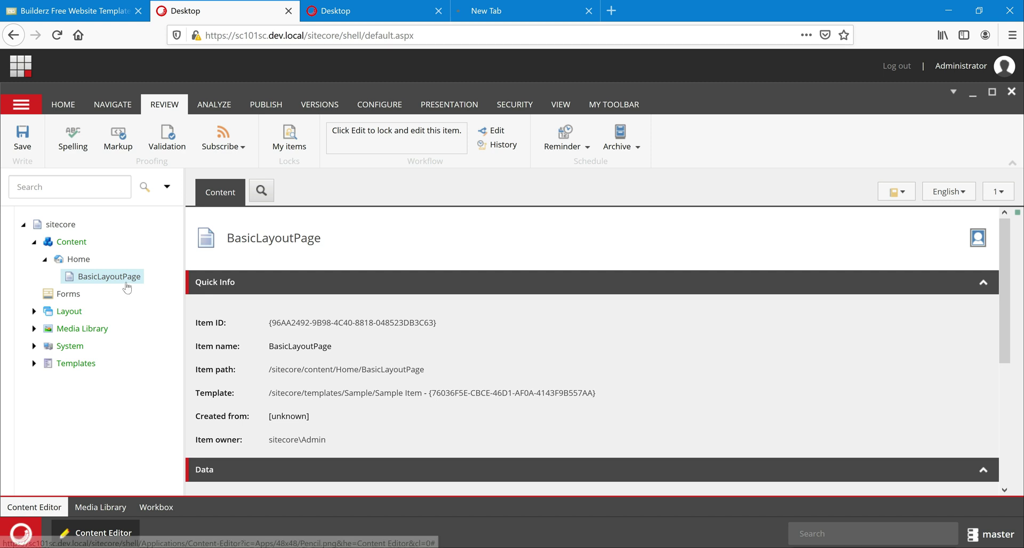
{"action": "left_click", "coordinate": [612, 12]}
{"action": "key", "text": "ctrl+v"}
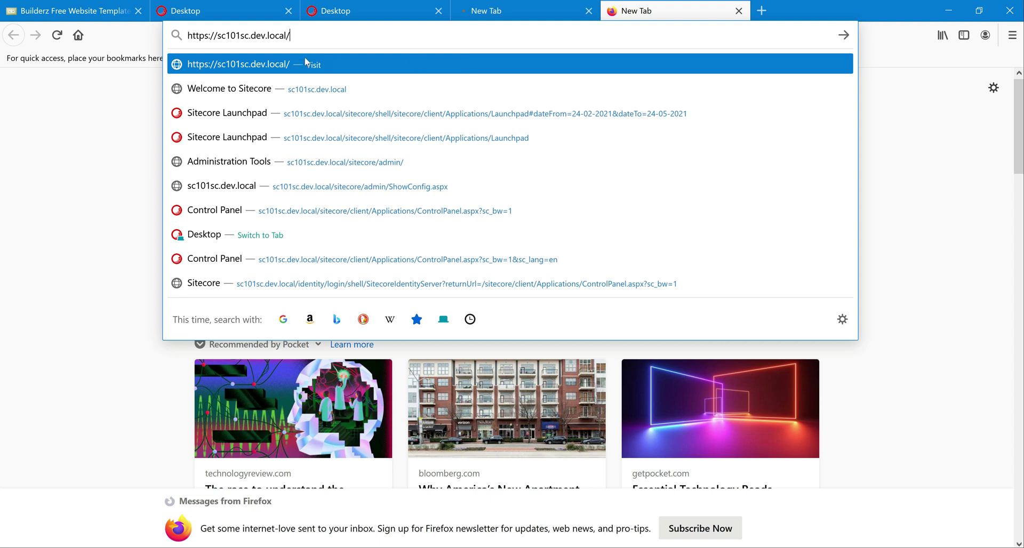
{"action": "key", "text": "shift+Left"}
{"action": "key", "text": "shift+Left"}
{"action": "key", "text": "shift+Left"}
{"action": "key", "text": "shift+Left"}
{"action": "key", "text": "shift+Left"}
{"action": "key", "text": "shift+Left"}
{"action": "key", "text": "shift+Left"}
{"action": "key", "text": "shift+Left"}
{"action": "key", "text": "shift+Left"}
{"action": "key", "text": "shift+Left"}
{"action": "key", "text": "shift+Left"}
{"action": "key", "text": "shift+Left"}
{"action": "key", "text": "shift+Left"}
{"action": "key", "text": "shift+Left"}
{"action": "key", "text": "shift+Left"}
{"action": "key", "text": "shift+Left"}
{"action": "key", "text": "shift+Left"}
{"action": "key", "text": "shift+Left"}
{"action": "key", "text": "shift+Left"}
{"action": "key", "text": "shift+Left"}
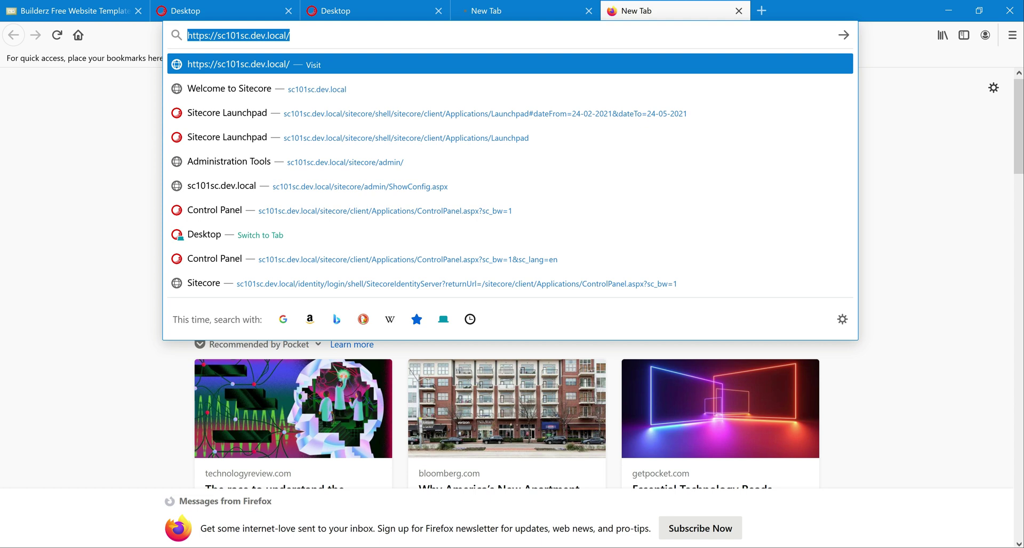
{"action": "left_click", "coordinate": [206, 9]}
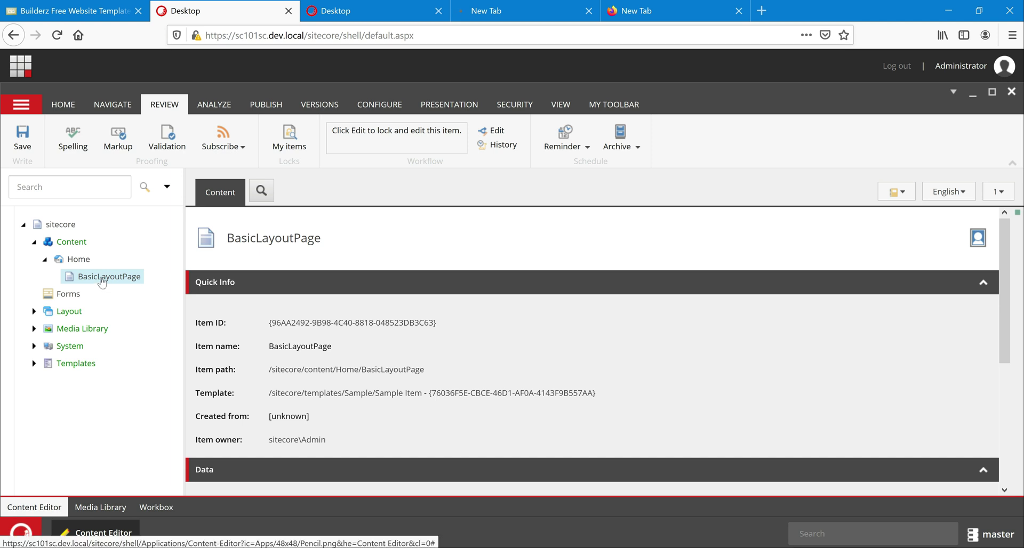
{"action": "double_click", "coordinate": [294, 348]}
{"action": "key", "text": "ctrl+c"}
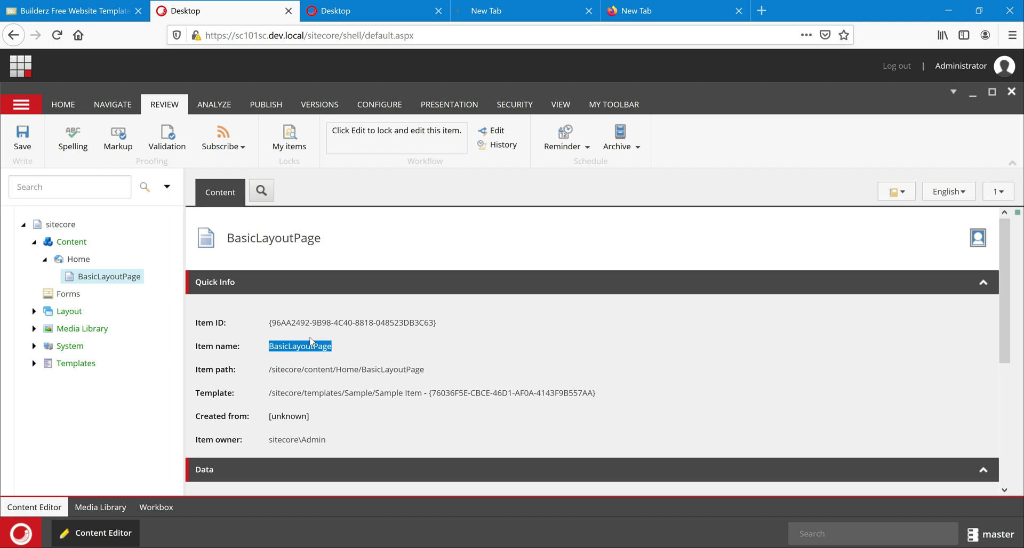
{"action": "left_click", "coordinate": [665, 5]}
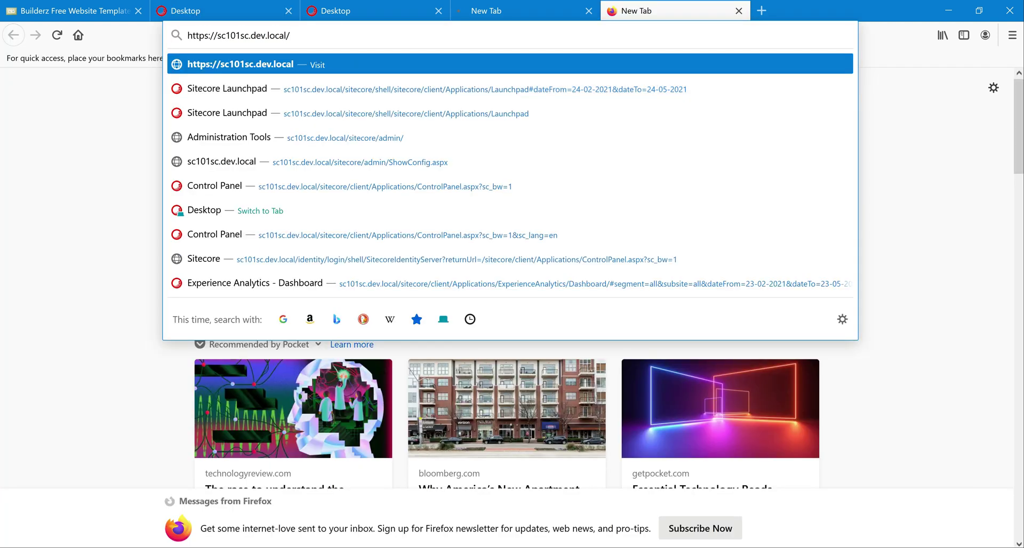
{"action": "key", "text": "ctrl+v"}
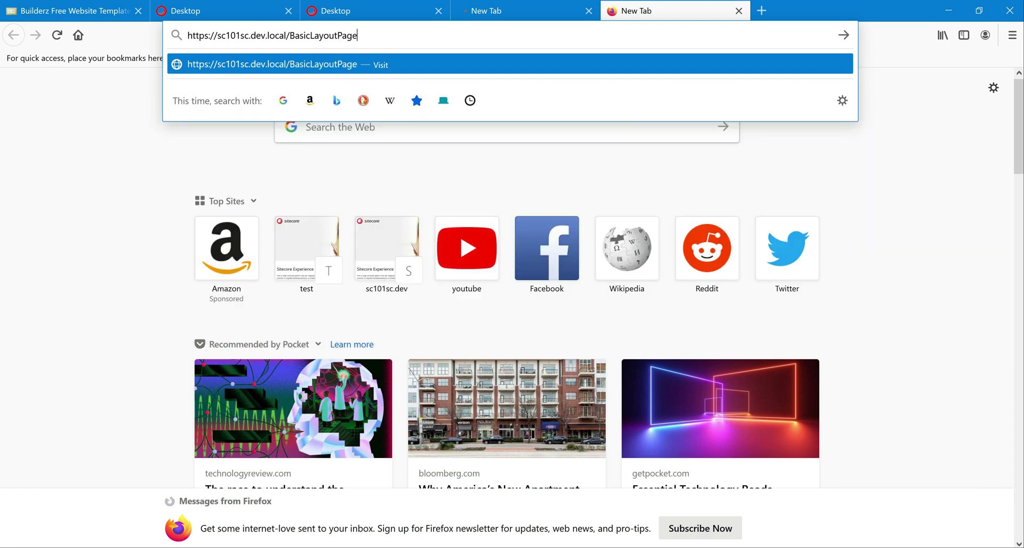
{"action": "left_click_drag", "start_coordinate": [289, 36], "coordinate": [187, 35]}
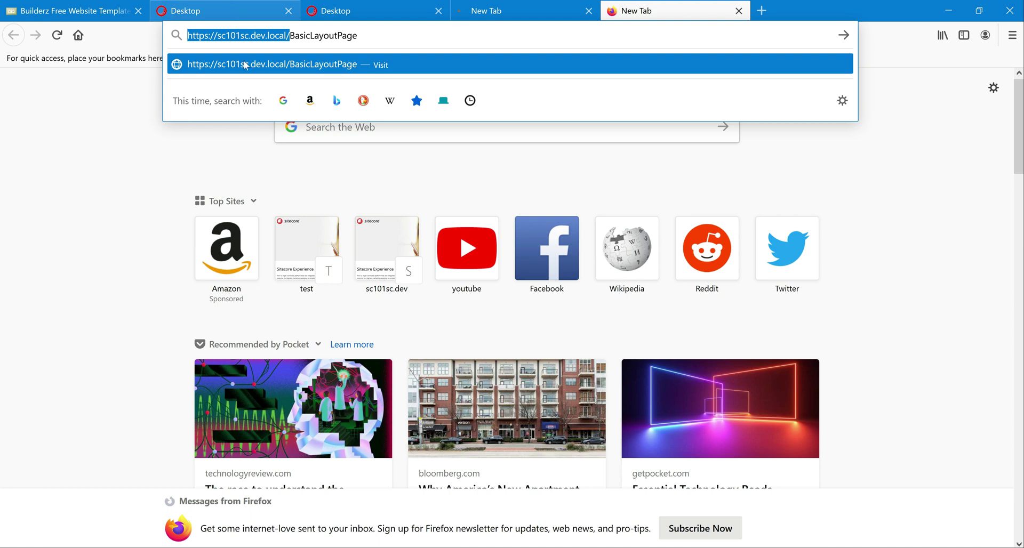
{"action": "left_click", "coordinate": [234, 11]}
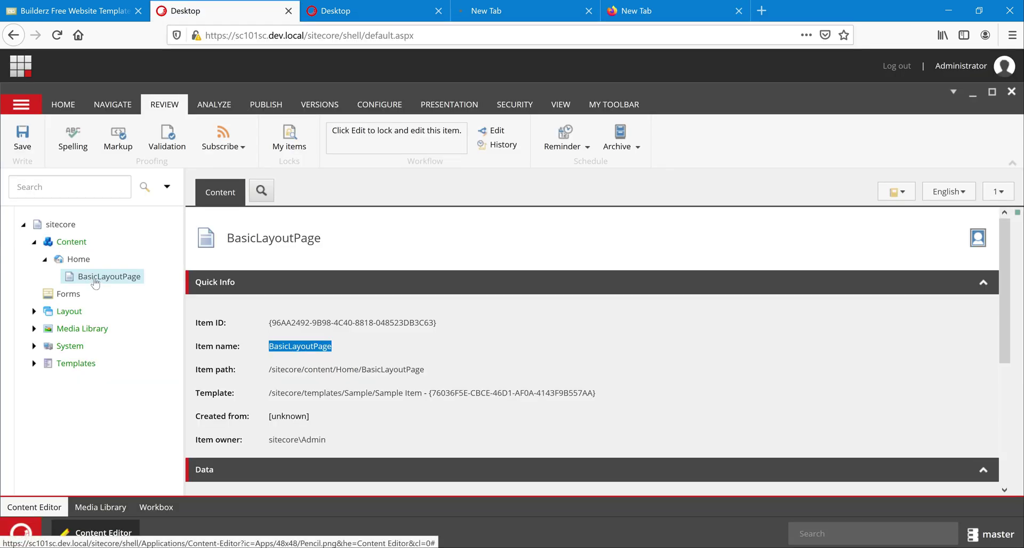
{"action": "left_click", "coordinate": [659, 10]}
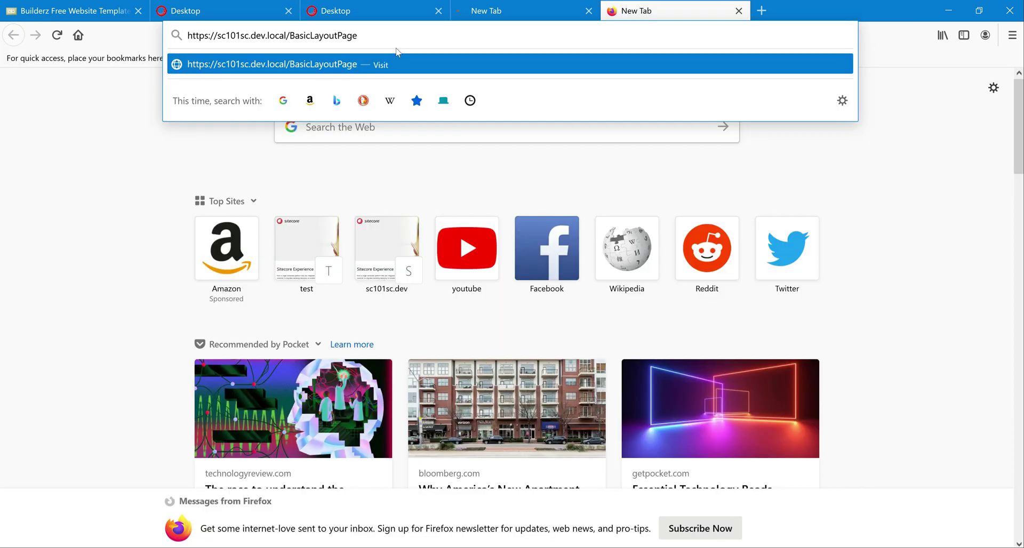
{"action": "key", "text": "Return"}
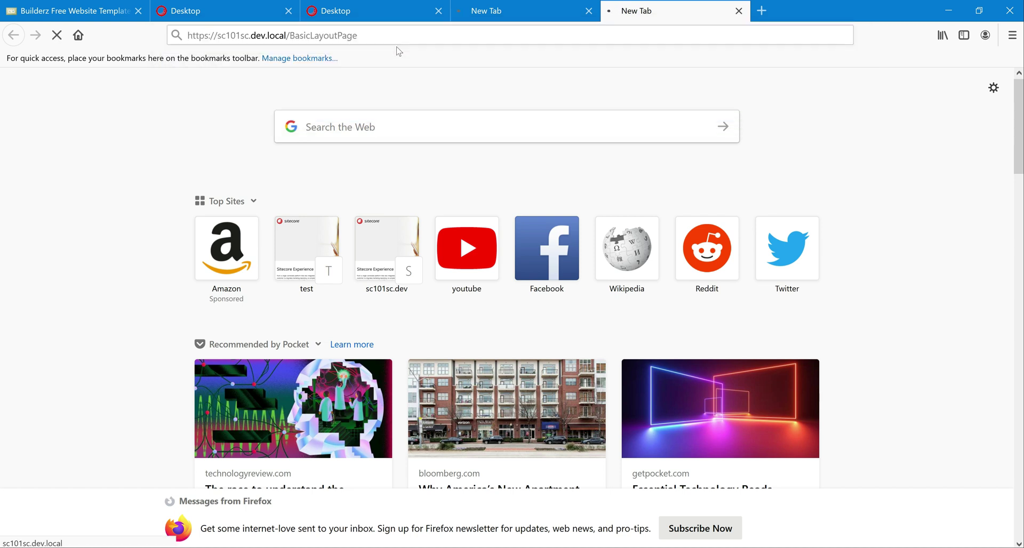
Switch to Edge and review the original Builderz template page, highlighting its carousel heading text.
{"action": "left_click", "coordinate": [343, 8]}
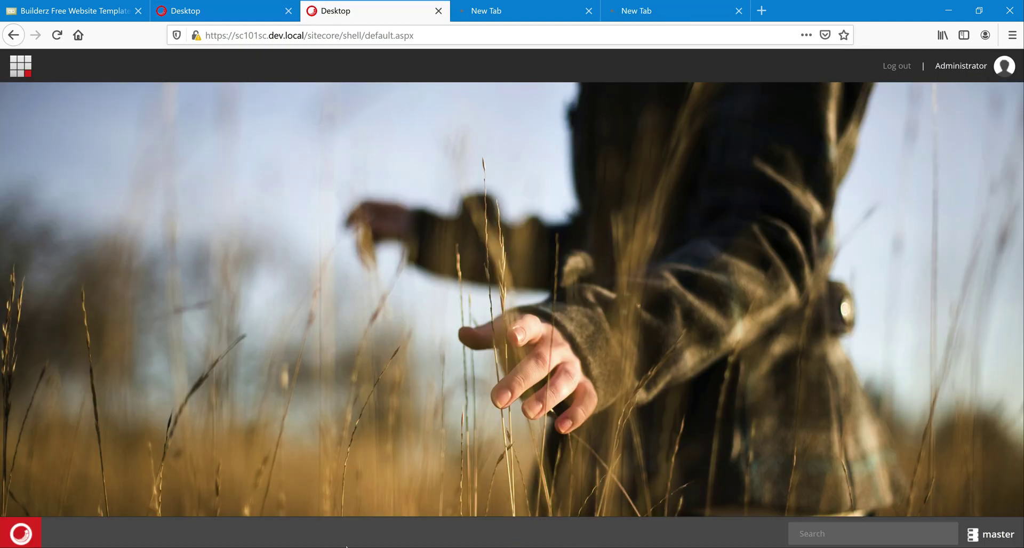
{"action": "key", "text": "alt+Tab"}
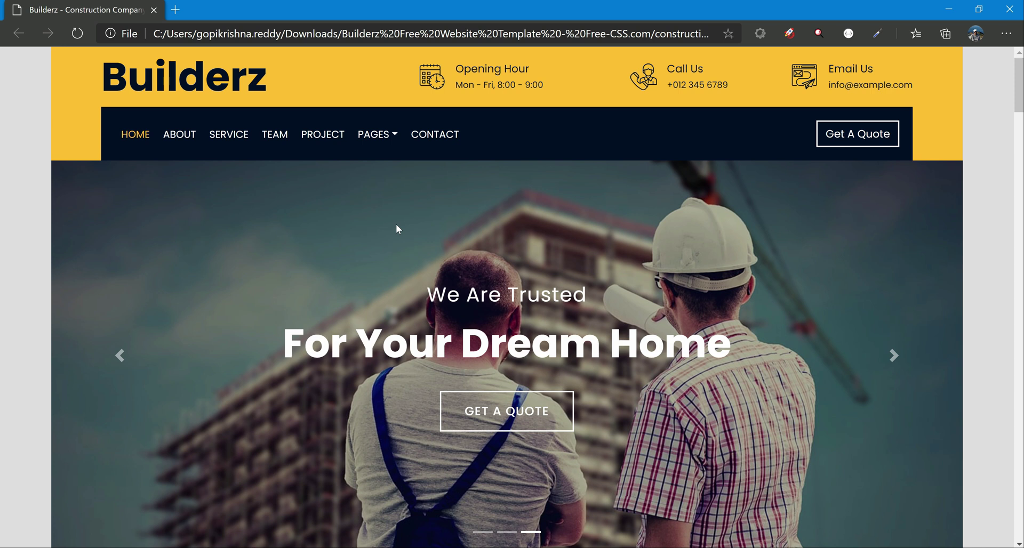
{"action": "scroll", "coordinate": [395, 224], "scroll_direction": "down", "scroll_amount": 7}
{"action": "scroll", "coordinate": [395, 224], "scroll_direction": "up", "scroll_amount": 5}
{"action": "scroll", "coordinate": [396, 225], "scroll_direction": "up", "scroll_amount": 2}
{"action": "left_click_drag", "start_coordinate": [428, 295], "coordinate": [730, 344]}
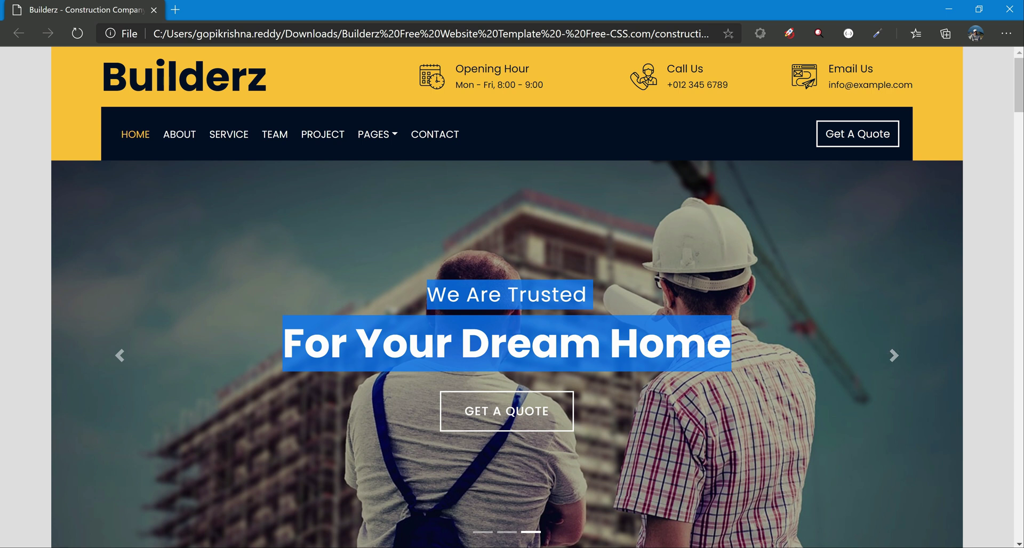
Return to Firefox and examine the rendered BasicLayoutPage from the header down to the blog section and back up.
{"action": "key", "text": "alt+Tab"}
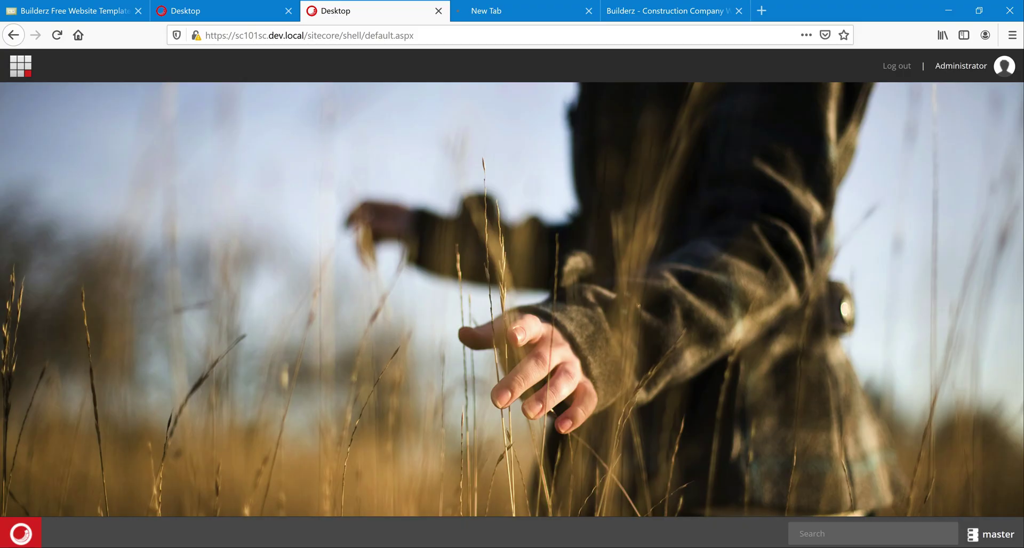
{"action": "left_click", "coordinate": [645, 11]}
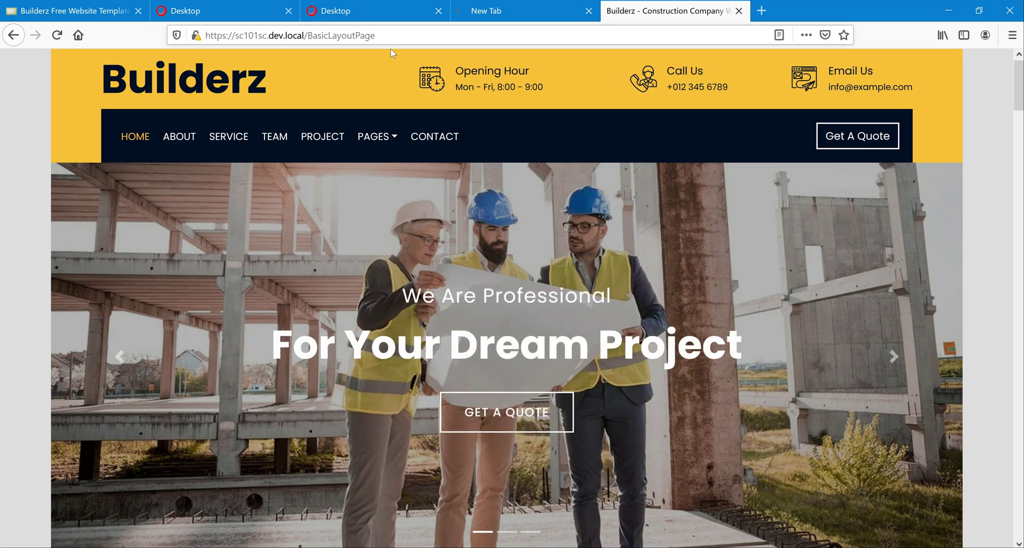
{"action": "scroll", "coordinate": [482, 212], "scroll_direction": "down", "scroll_amount": 8}
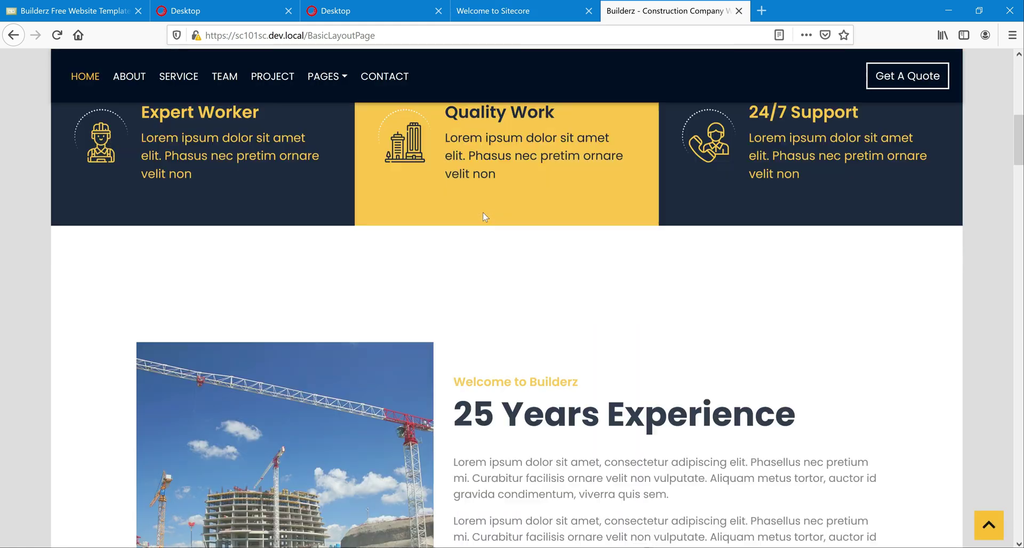
{"action": "scroll", "coordinate": [482, 213], "scroll_direction": "down", "scroll_amount": 15}
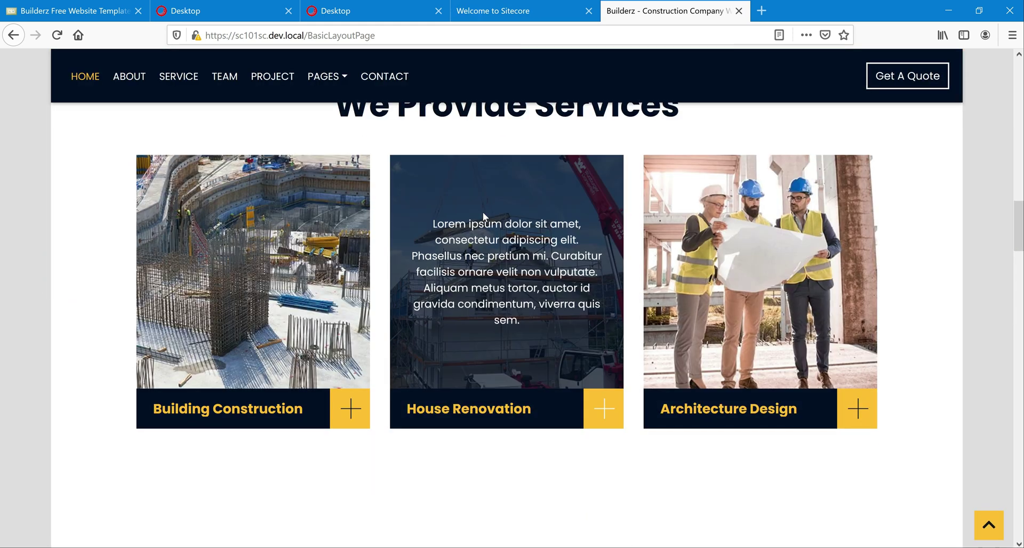
{"action": "scroll", "coordinate": [483, 213], "scroll_direction": "down", "scroll_amount": 15}
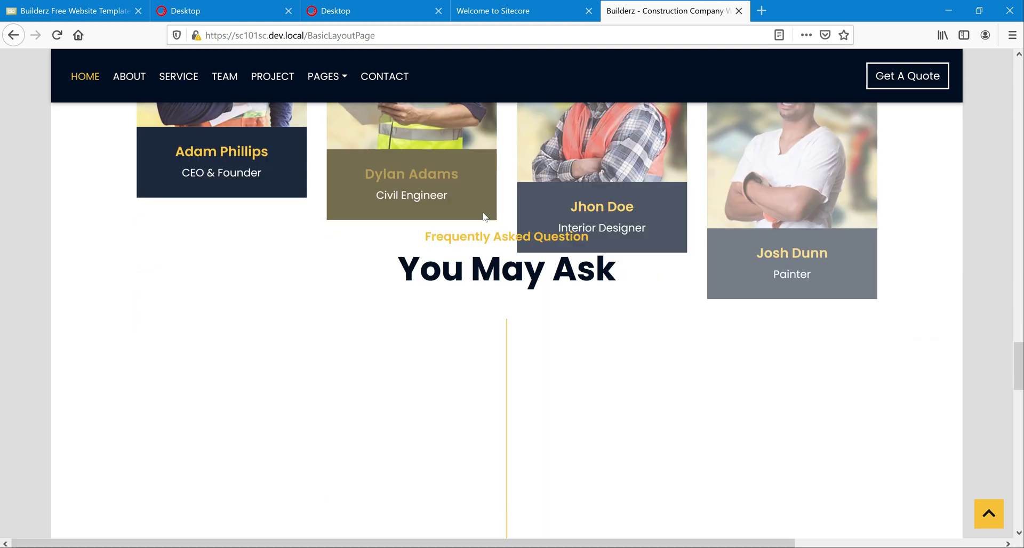
{"action": "scroll", "coordinate": [484, 216], "scroll_direction": "down", "scroll_amount": 7}
{"action": "scroll", "coordinate": [484, 216], "scroll_direction": "down", "scroll_amount": 15}
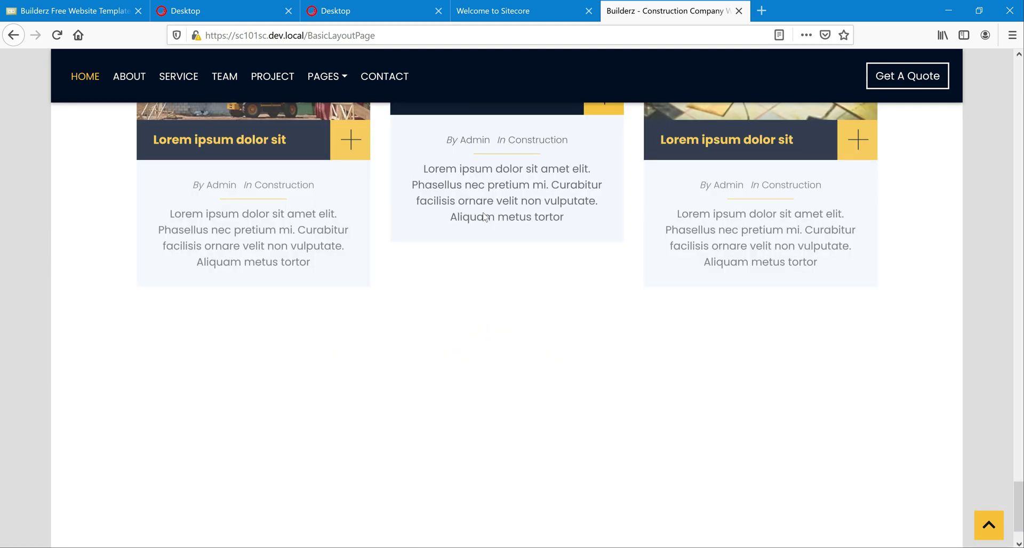
{"action": "scroll", "coordinate": [484, 216], "scroll_direction": "up", "scroll_amount": 15}
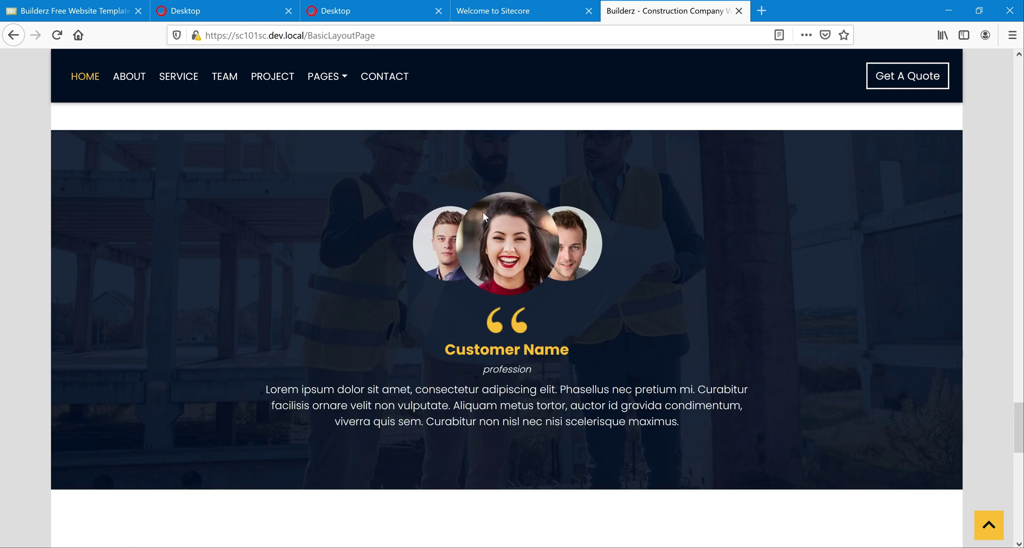
{"action": "scroll", "coordinate": [482, 212], "scroll_direction": "up", "scroll_amount": 15}
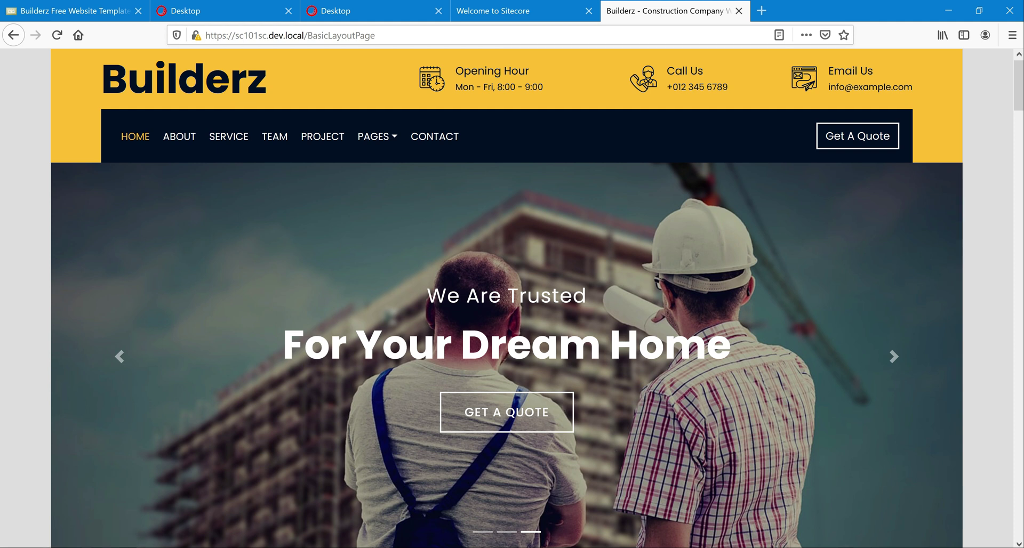
Switch to Visual Studio and collapse the fact, service and video div blocks in BasicLayout.cshtml.
{"action": "left_click", "coordinate": [230, 12]}
{"action": "left_click", "coordinate": [34, 311]}
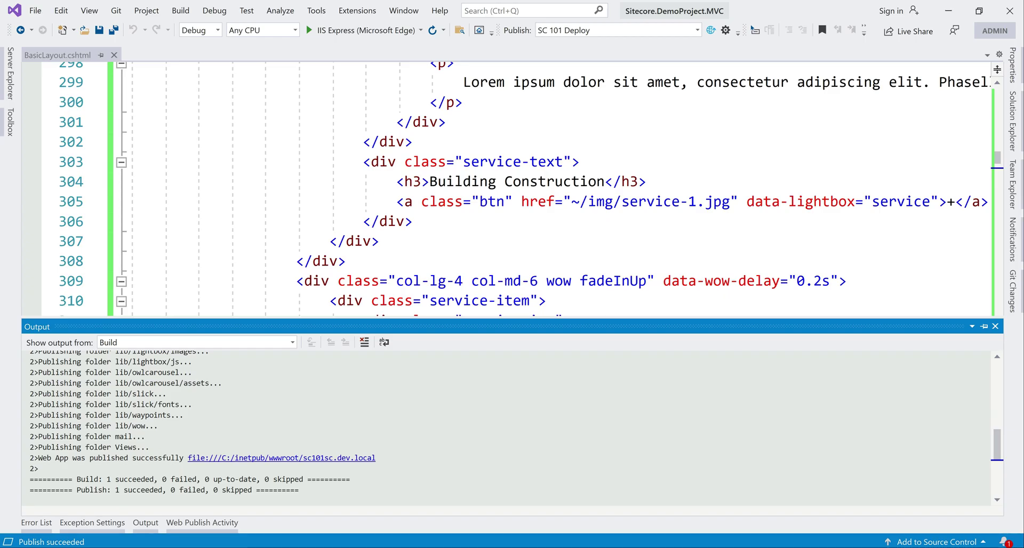
{"action": "key", "text": "Escape"}
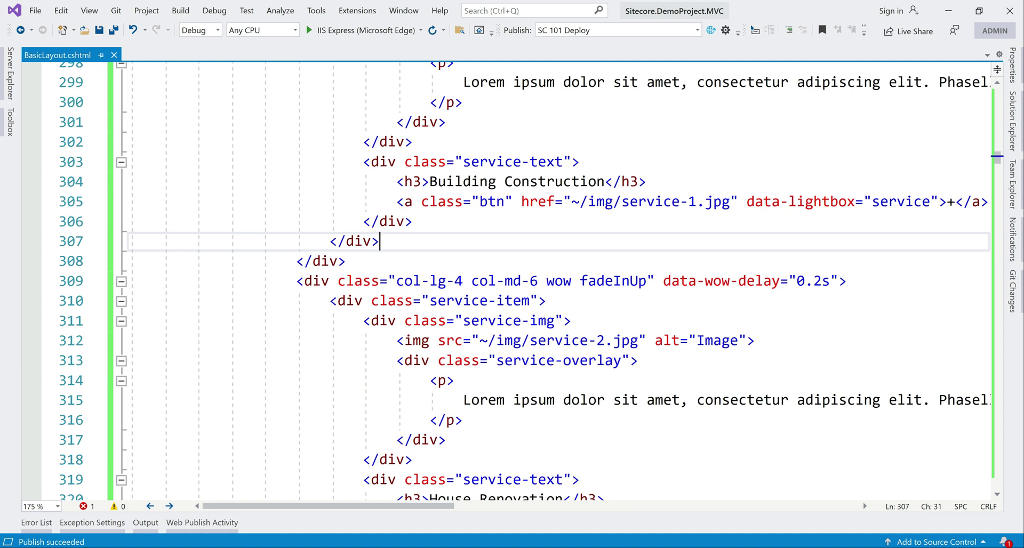
{"action": "scroll", "coordinate": [506, 280], "scroll_direction": "up", "scroll_amount": 20}
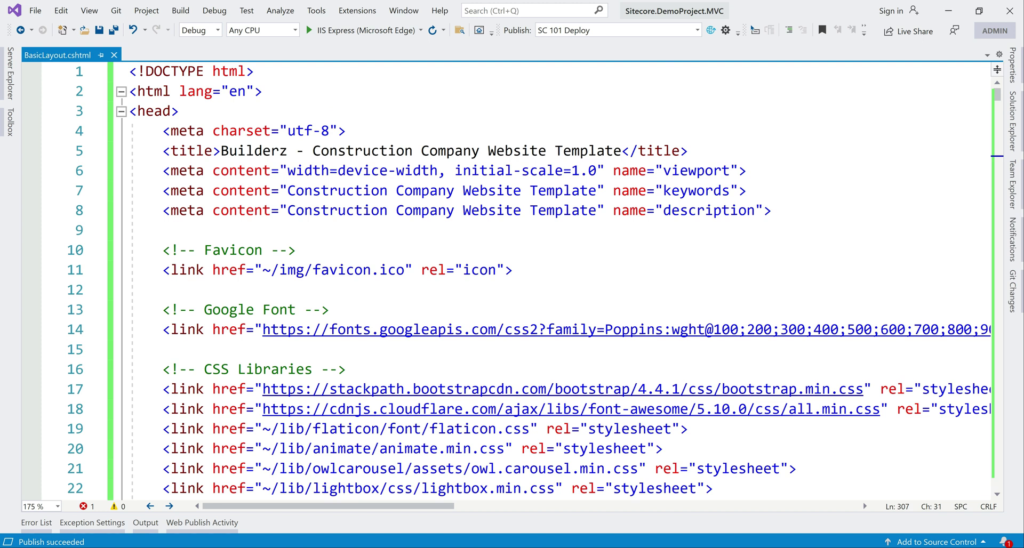
{"action": "scroll", "coordinate": [506, 280], "scroll_direction": "down", "scroll_amount": 7}
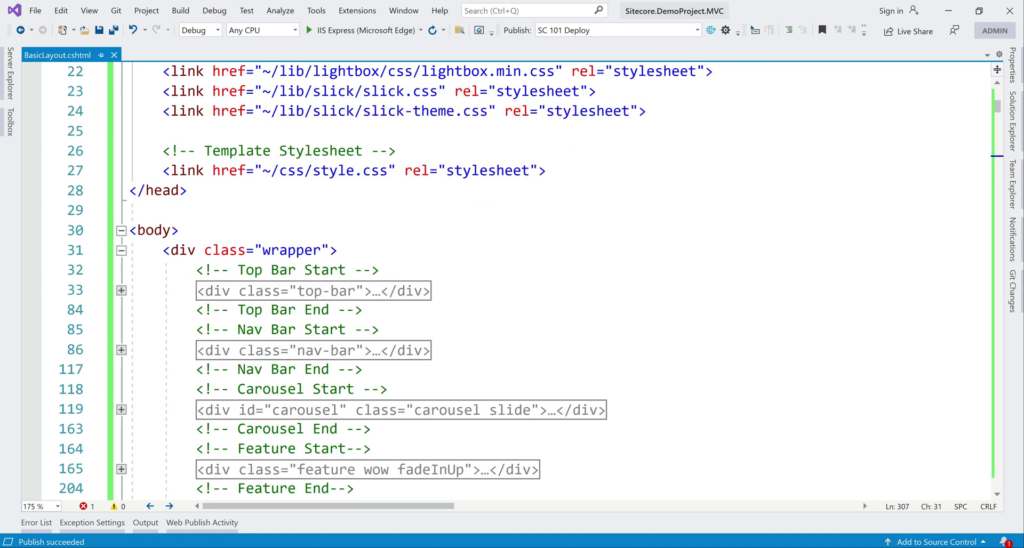
{"action": "scroll", "coordinate": [506, 280], "scroll_direction": "down", "scroll_amount": 4}
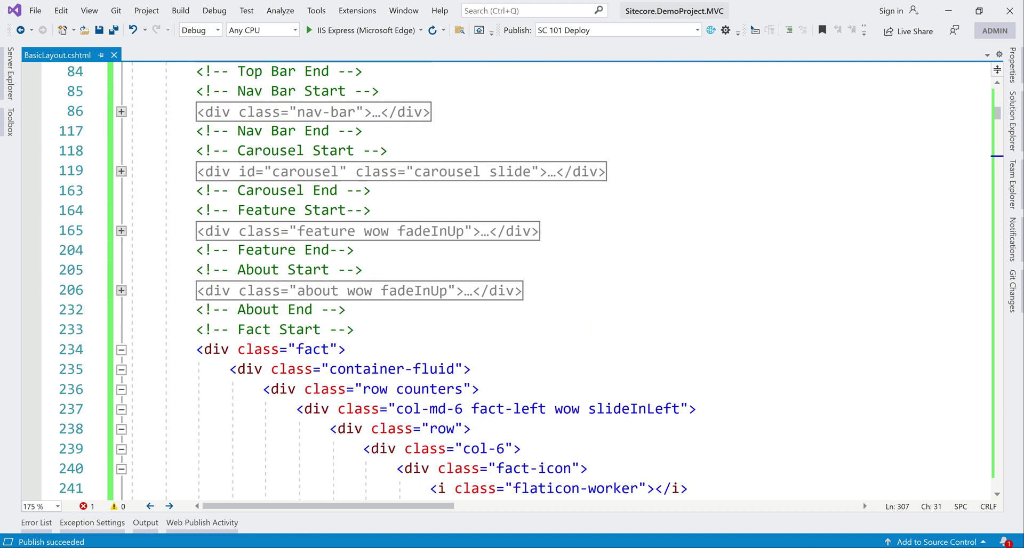
{"action": "left_click", "coordinate": [122, 350]}
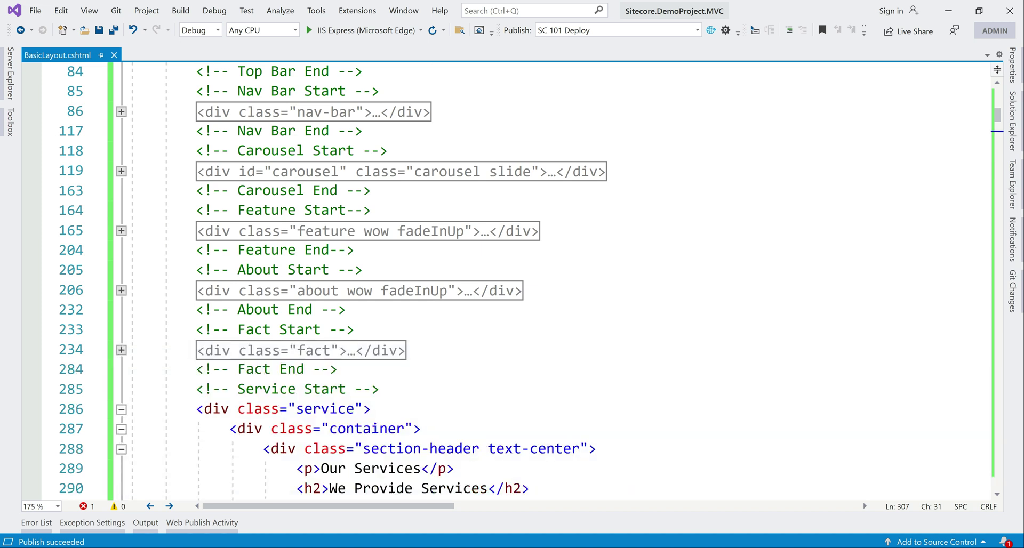
{"action": "left_click", "coordinate": [122, 409]}
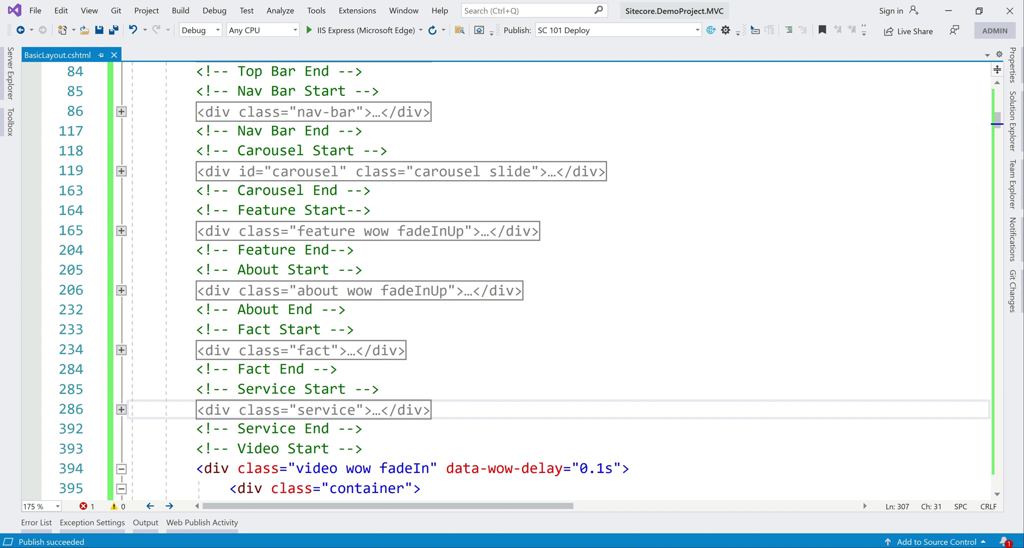
{"action": "left_click", "coordinate": [120, 470]}
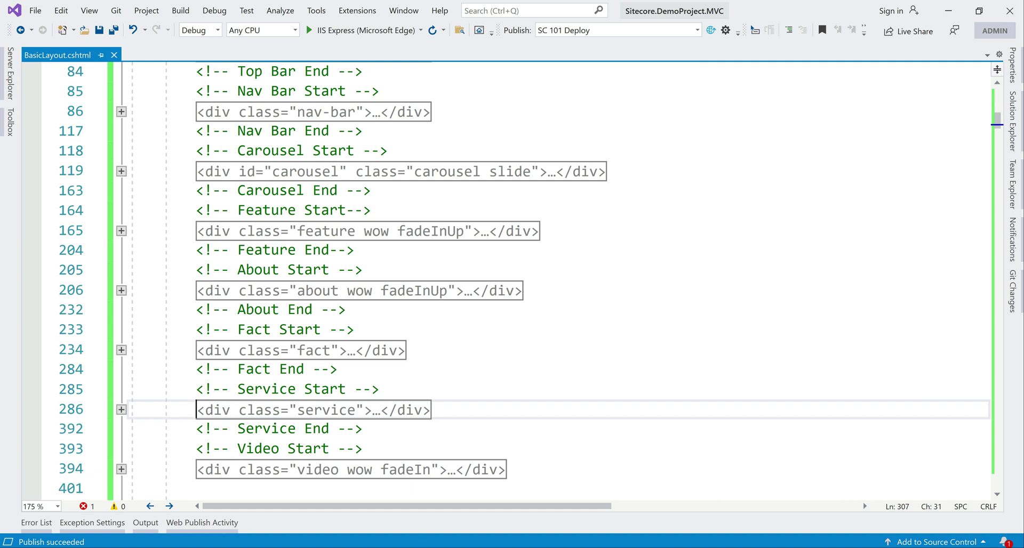
Switch to Edge to view the original Builderz template page.
{"action": "key", "text": "alt+Tab"}
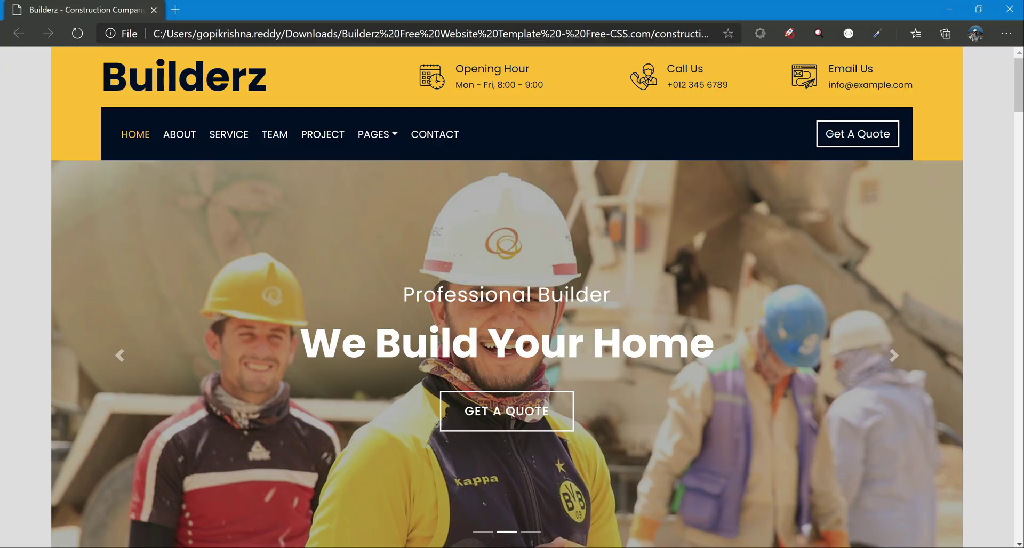